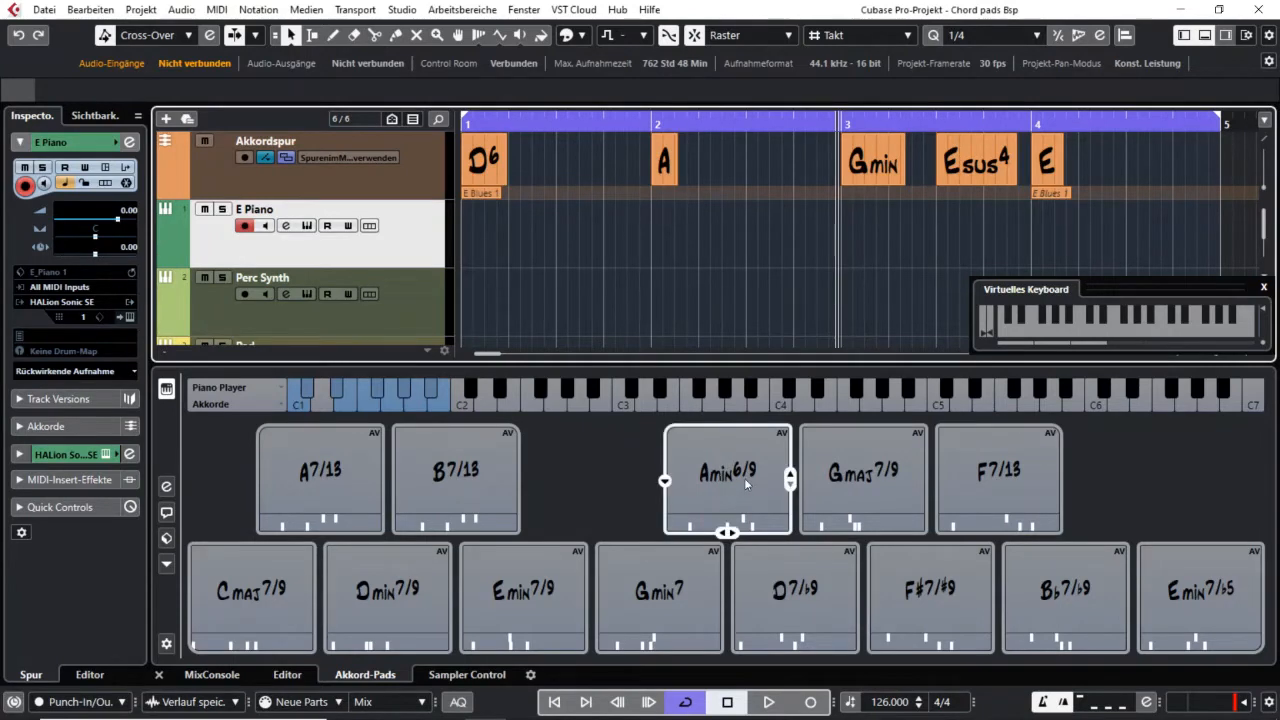
Step: Play a sequence of chord pads, including Amin6/9, F#7/#9 and Dmin7/9, on the E Piano track using the virtual keyboard
{"action": "left_click", "coordinate": [717, 479]}
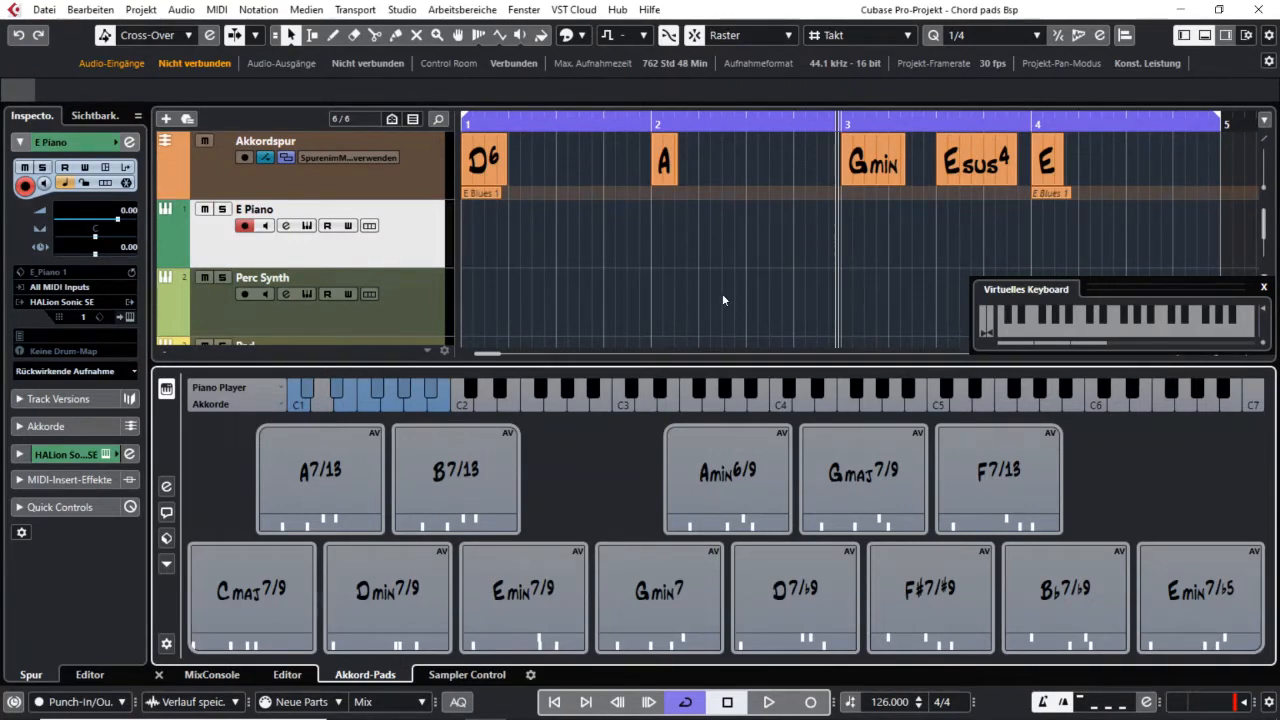
{"action": "key", "text": "5"}
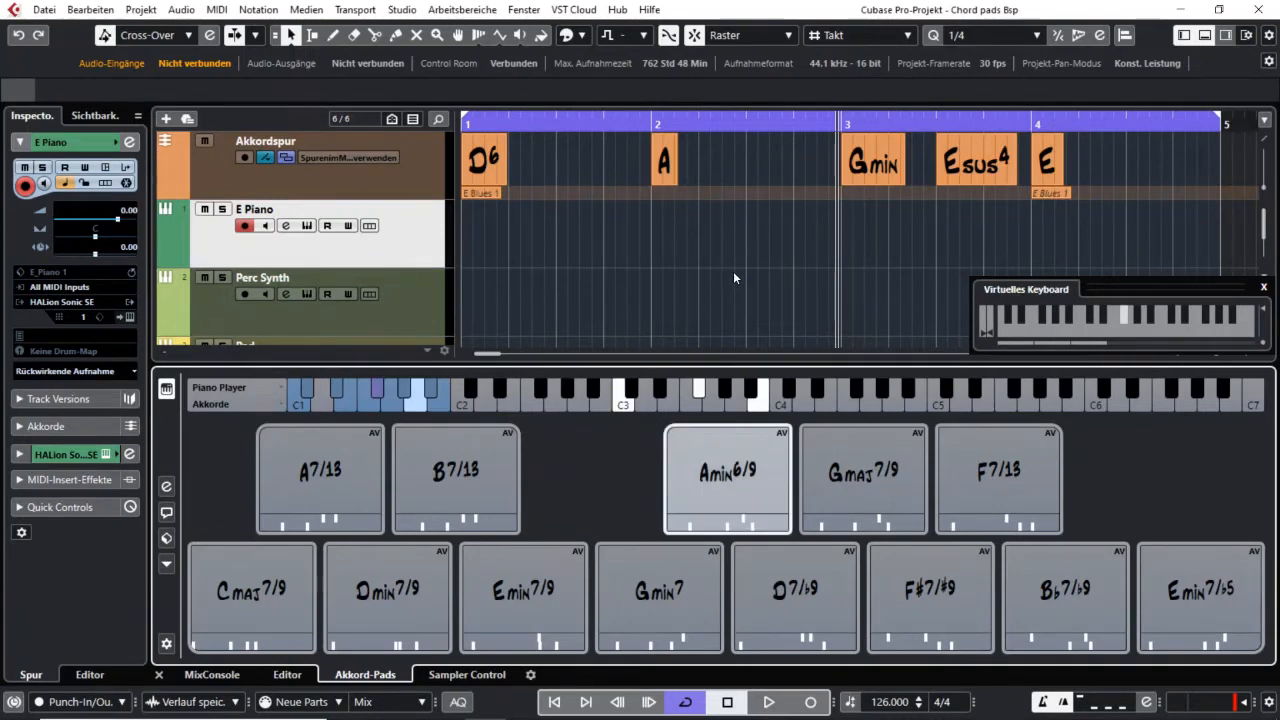
{"action": "key", "text": "t"}
{"action": "key", "text": "z"}
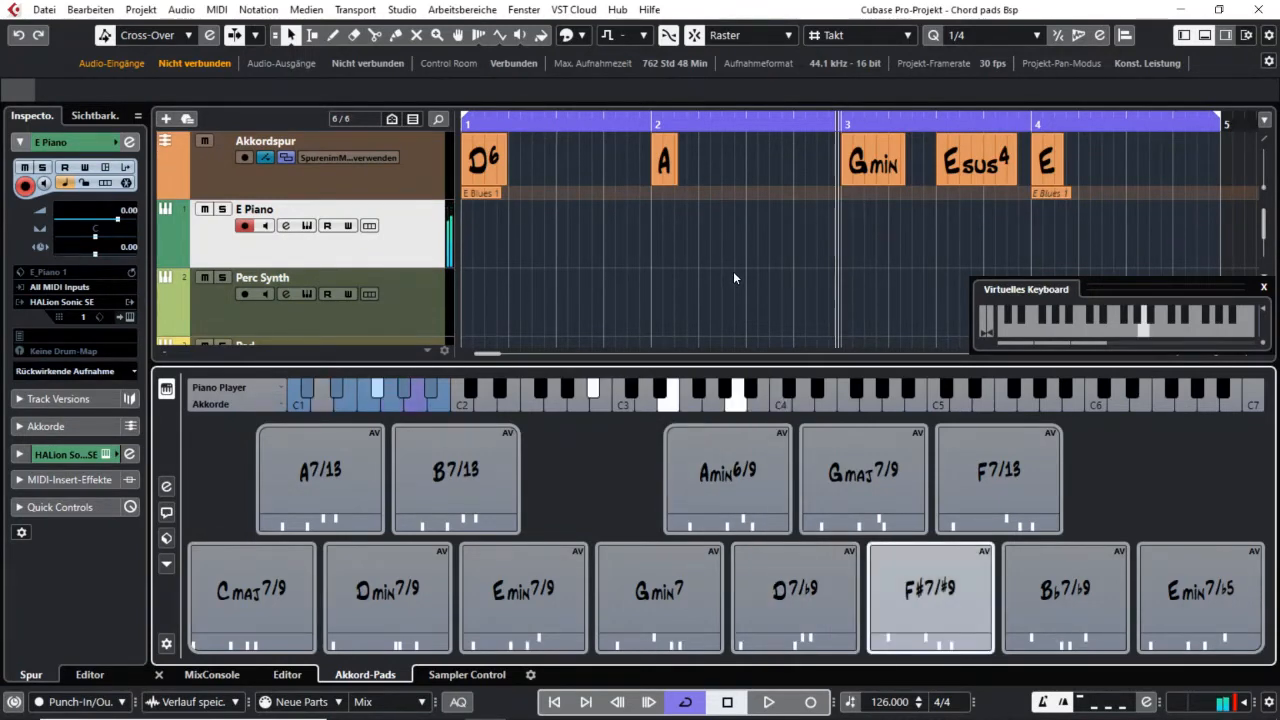
{"action": "key", "text": "2"}
{"action": "key", "text": "e"}
{"action": "key", "text": "w"}
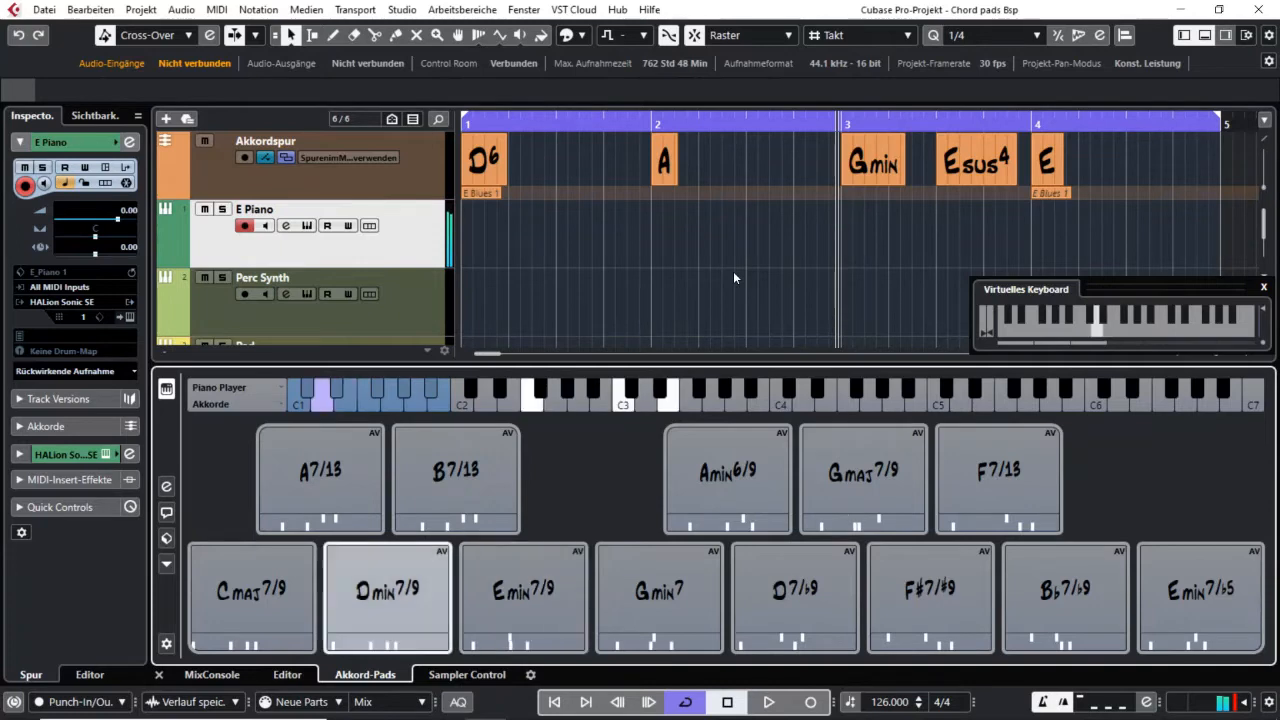
{"action": "key", "text": "q"}
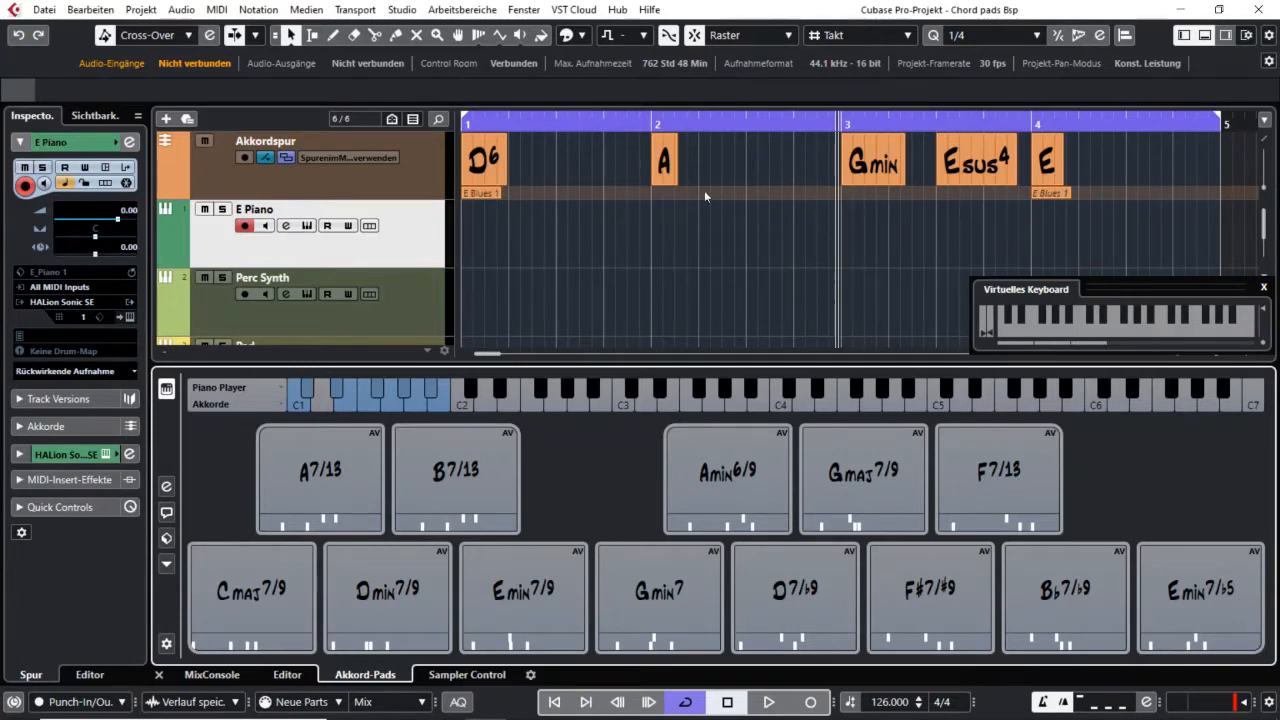
Step: Move the Virtual Keyboard window slightly, then view the Chord Assistant's Umgebung suggestions for the Cmaj7/9 pad and close it
{"action": "left_click_drag", "start_coordinate": [1001, 291], "coordinate": [991, 277]}
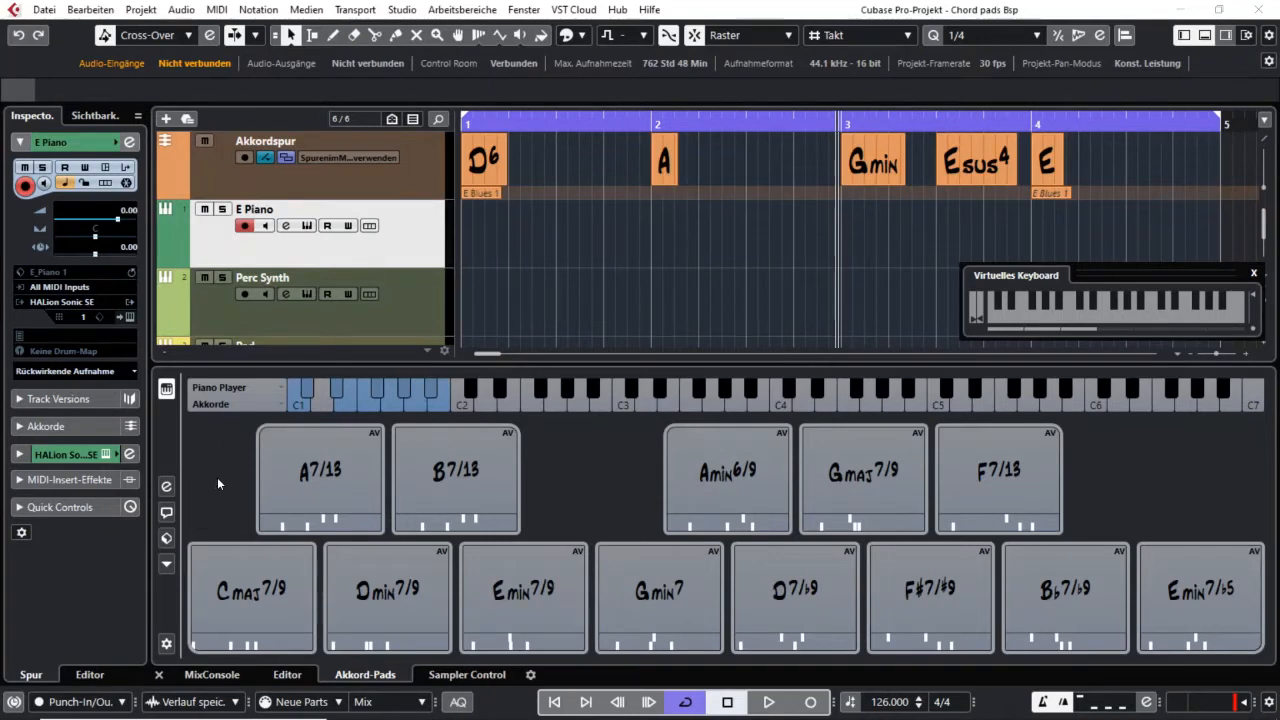
{"action": "left_click", "coordinate": [168, 512]}
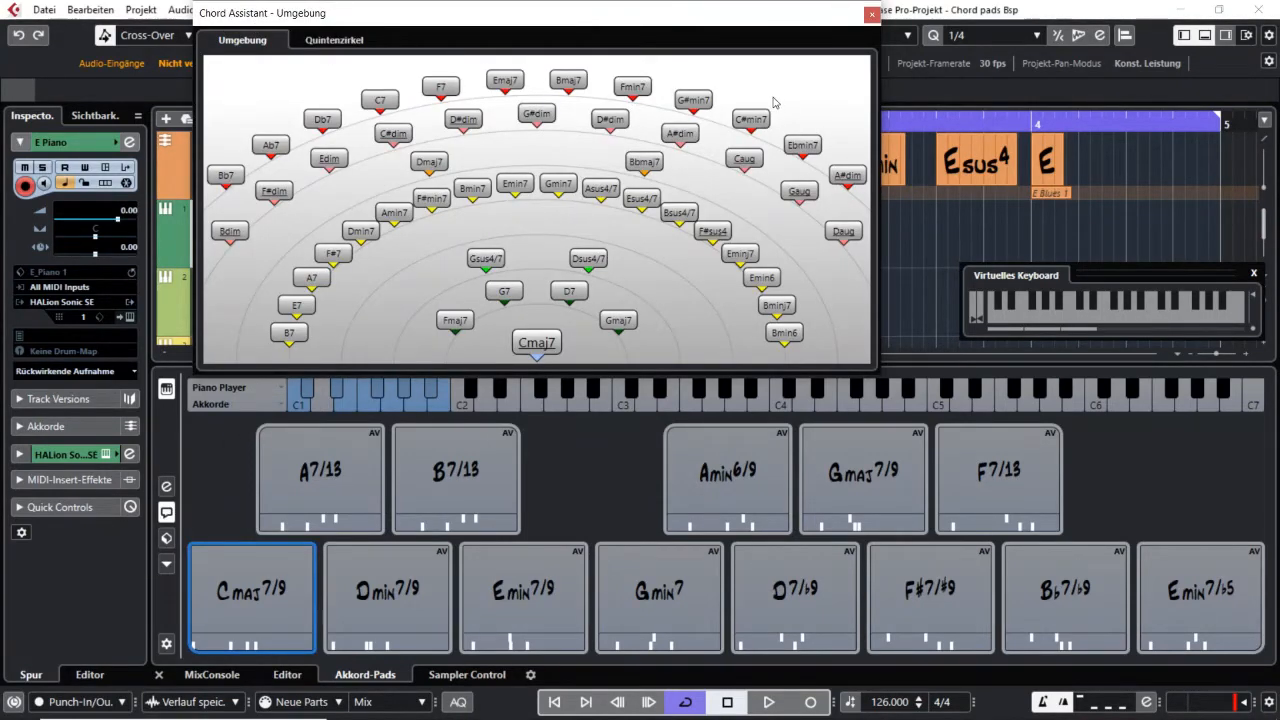
{"action": "left_click", "coordinate": [871, 15]}
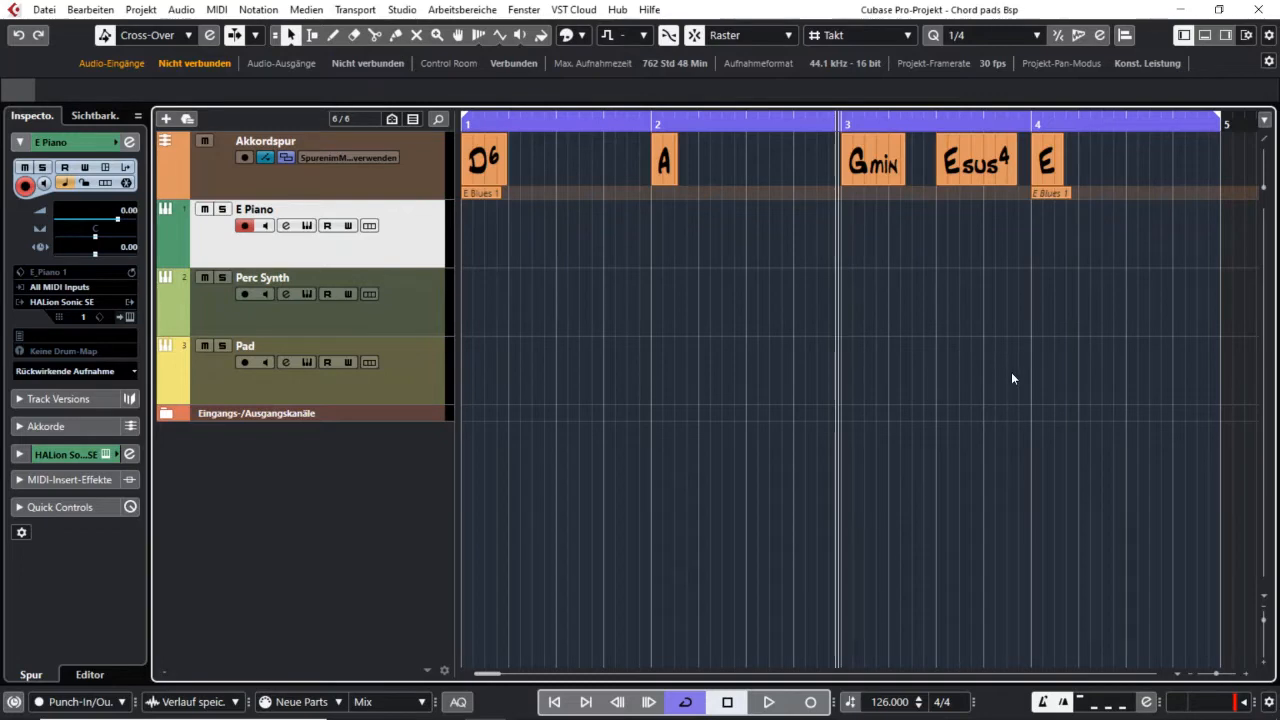
Step: Show the lower zone, look through its MixConsole, Editor and Sampler Control pages, and return to the chord pads
{"action": "left_click", "coordinate": [1206, 38]}
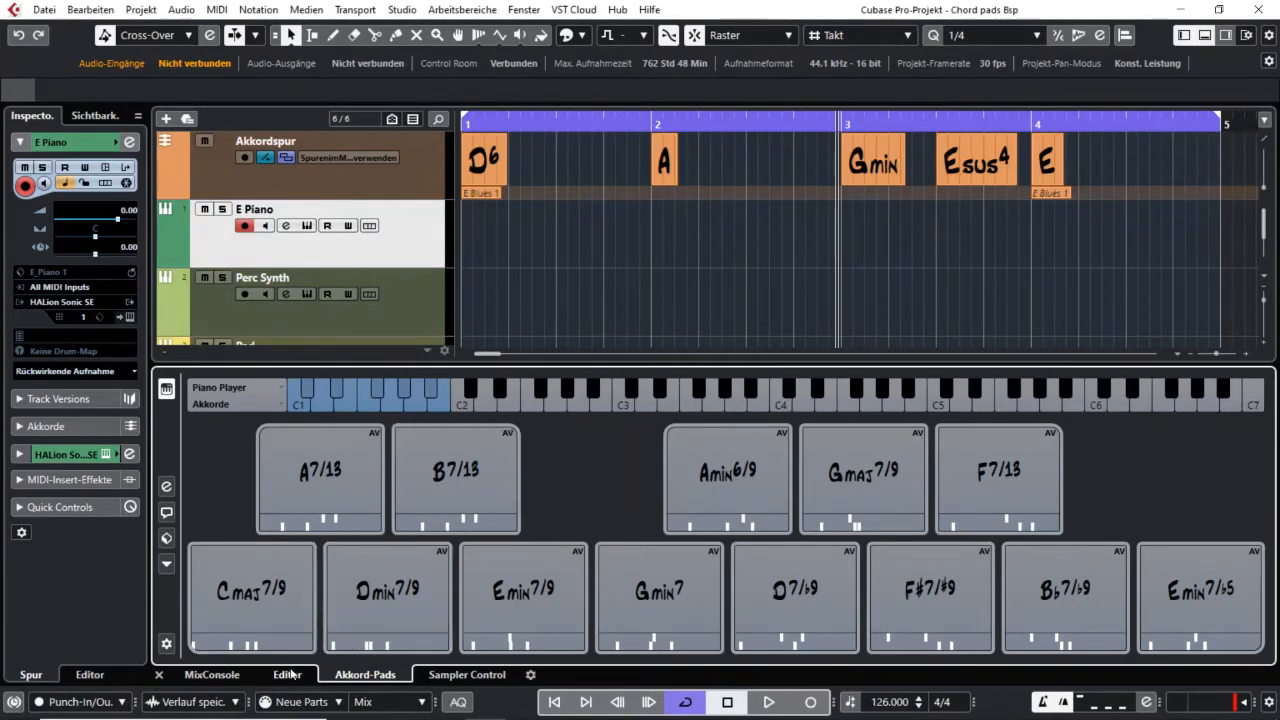
{"action": "left_click", "coordinate": [228, 678]}
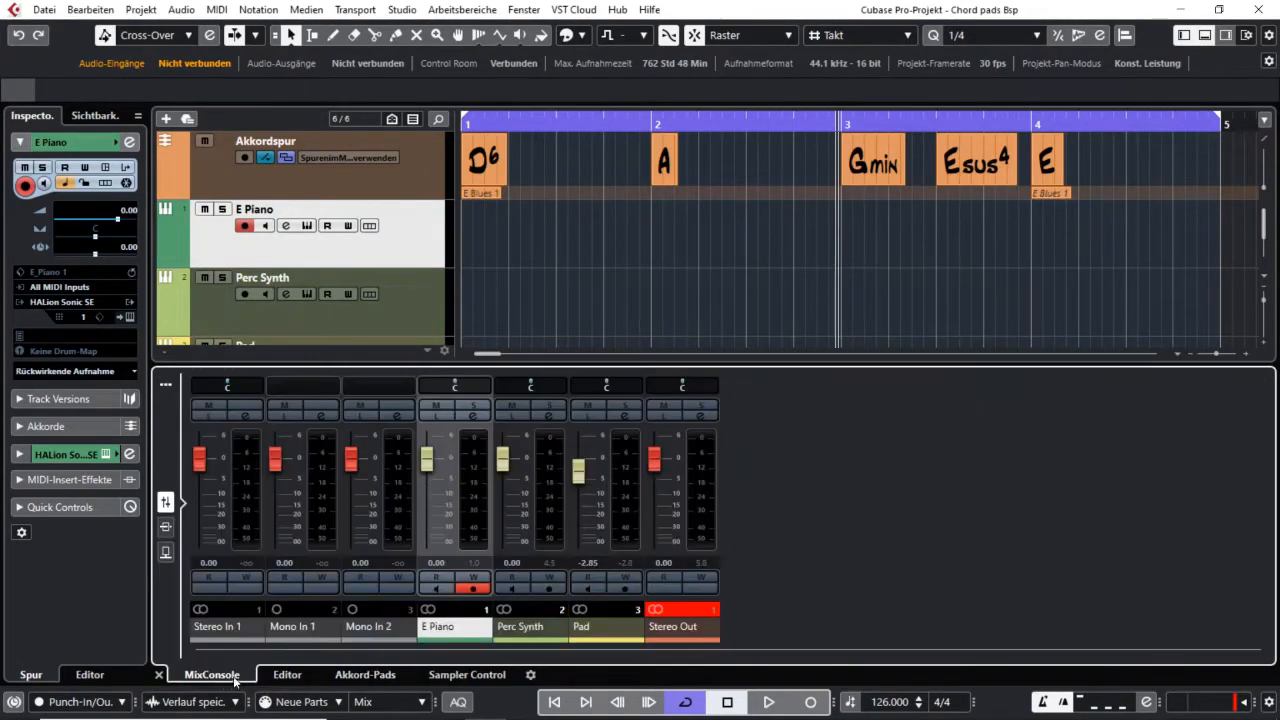
{"action": "left_click", "coordinate": [286, 676]}
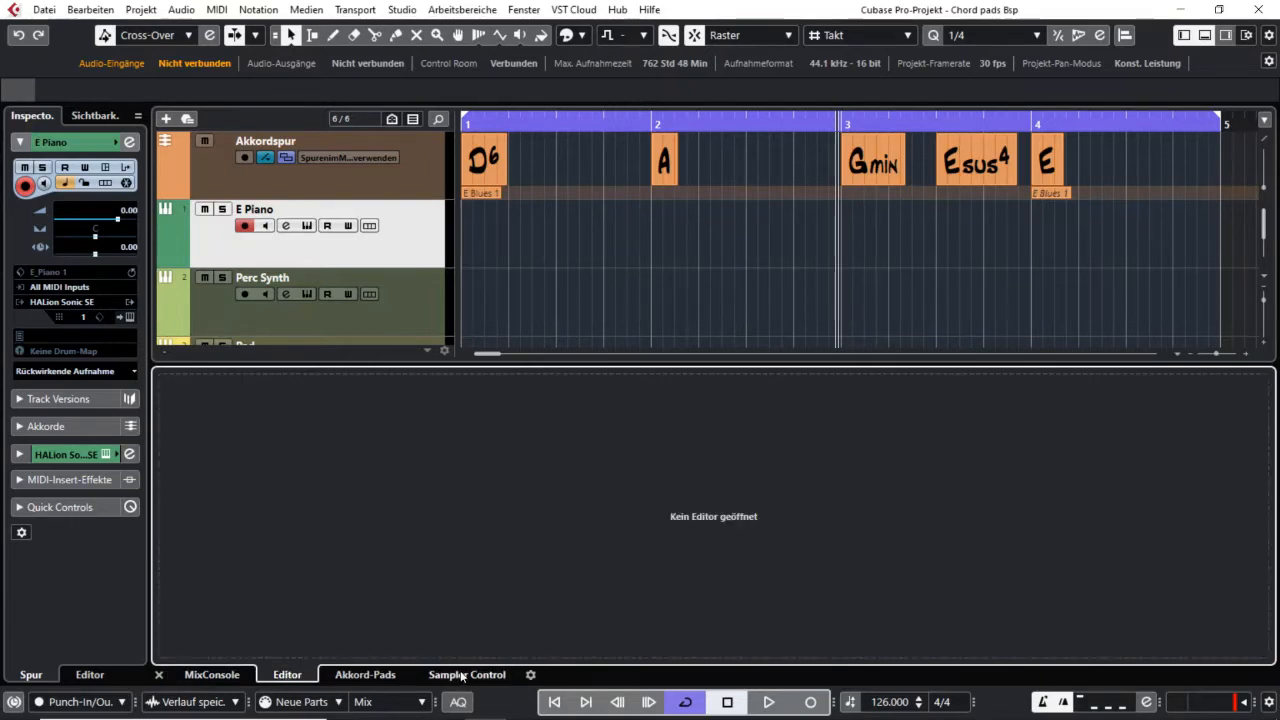
{"action": "left_click", "coordinate": [467, 675]}
{"action": "left_click", "coordinate": [366, 676]}
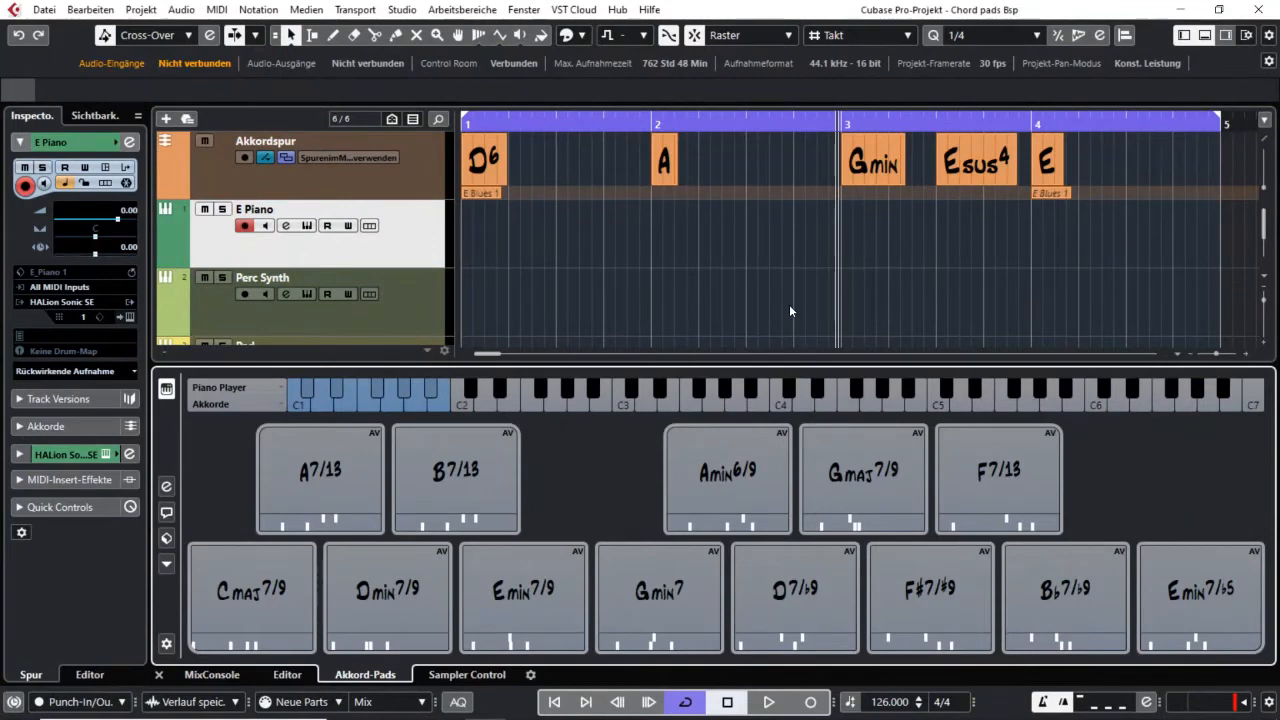
Step: Hide the lower zone and bring the chord pads back into view
{"action": "left_click", "coordinate": [1205, 35]}
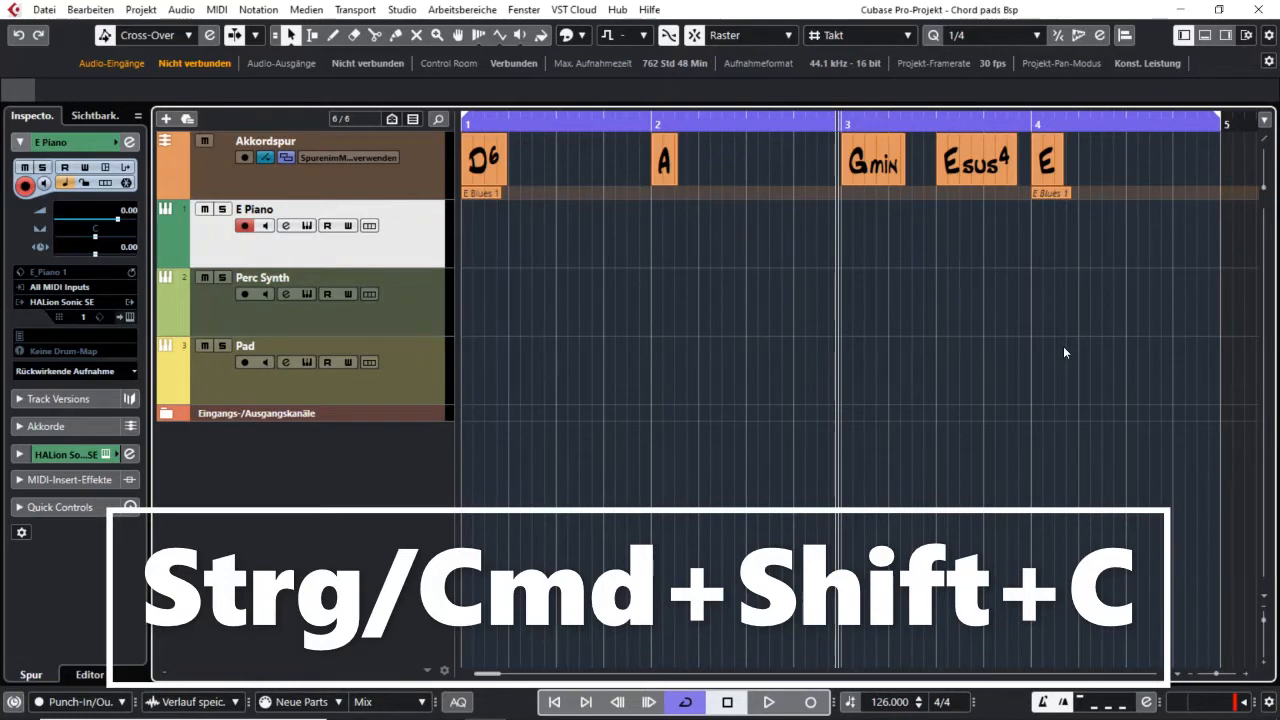
{"action": "key", "text": "ctrl+shift+c"}
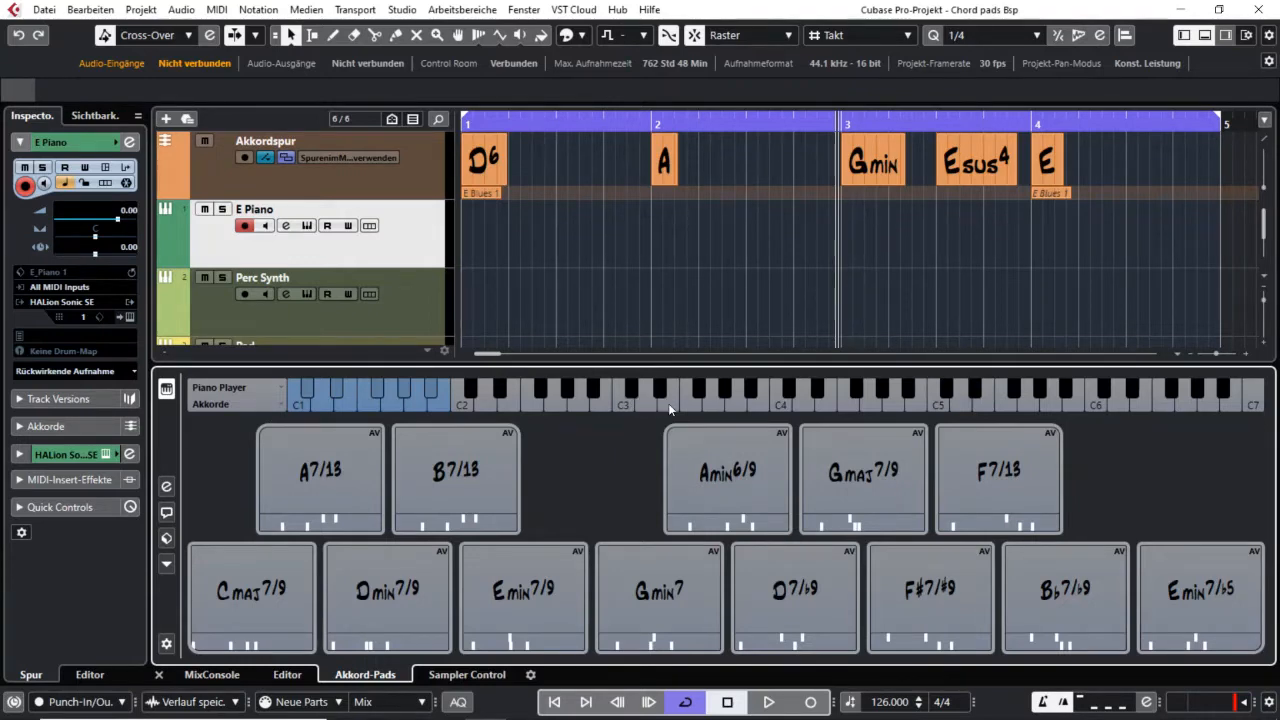
Step: Audition the F7/13, Bb7/b9, Emin7/b5, A7/13, Dmin7/9 and B7/13 chord pads on the E Piano track
{"action": "mouse_move", "coordinate": [274, 614]}
{"action": "left_click", "coordinate": [1001, 478]}
{"action": "left_click", "coordinate": [1000, 478]}
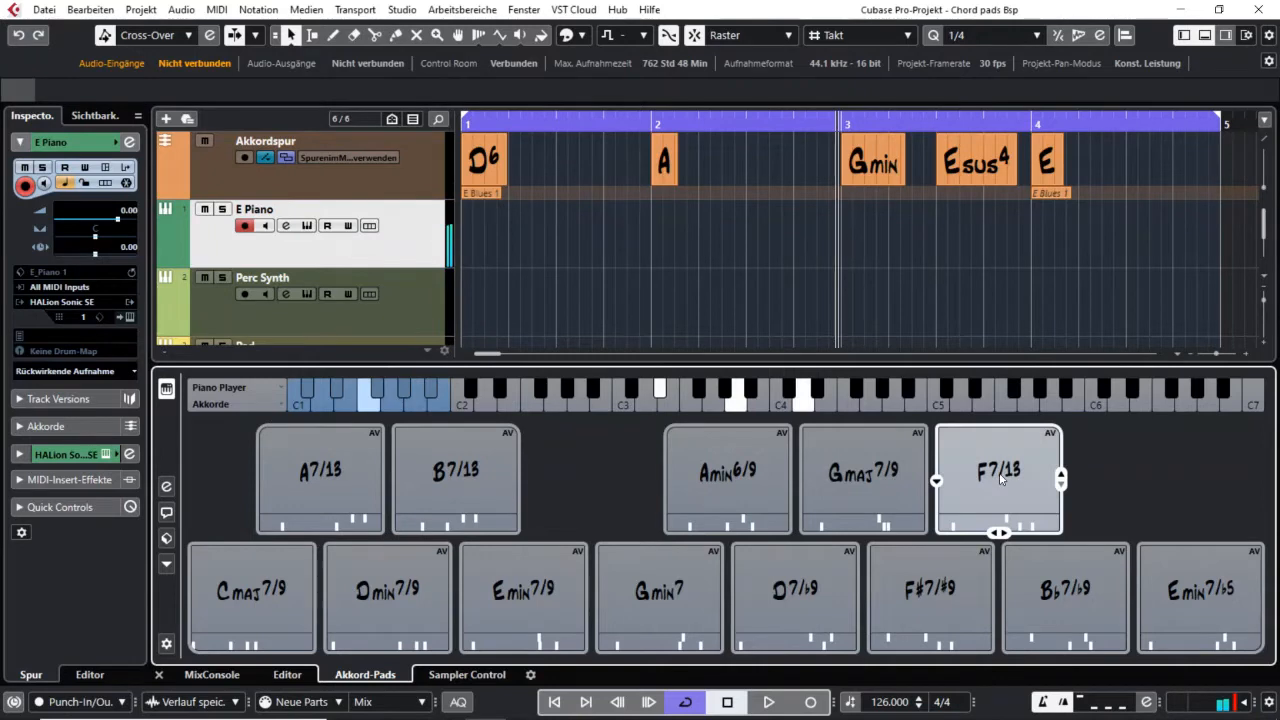
{"action": "left_click", "coordinate": [1065, 590]}
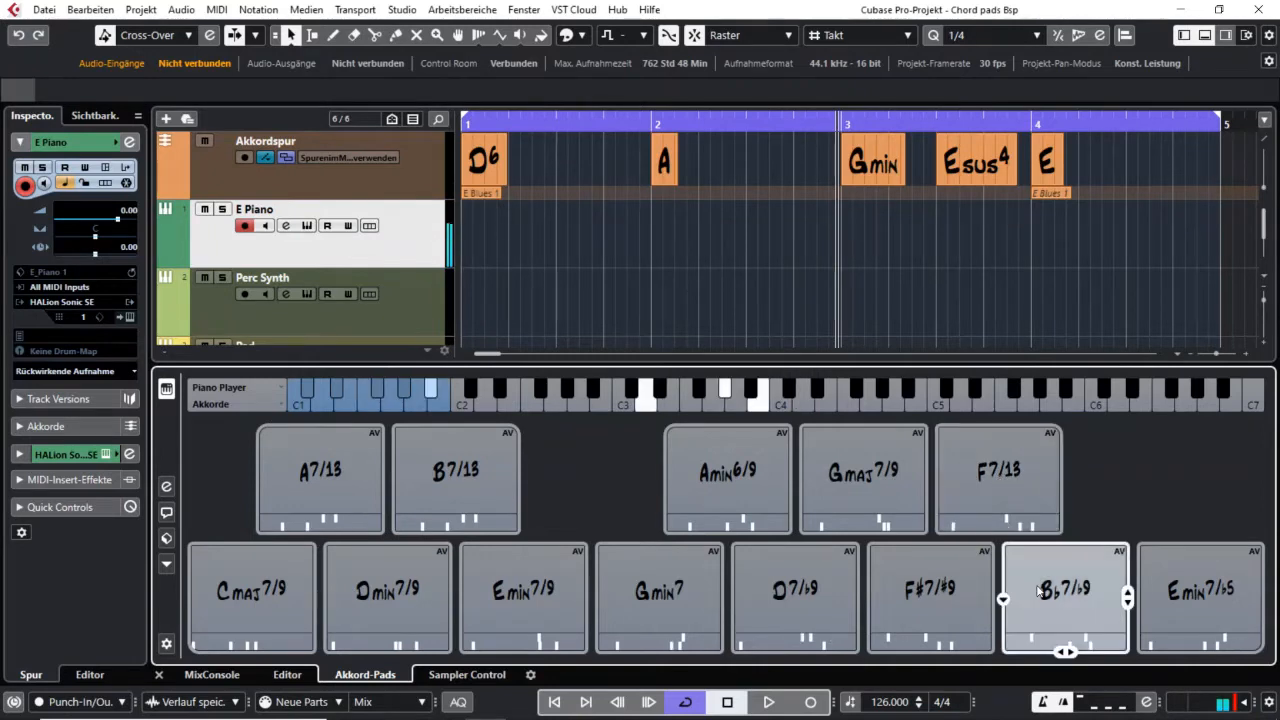
{"action": "left_click", "coordinate": [1197, 592]}
{"action": "left_click", "coordinate": [370, 483]}
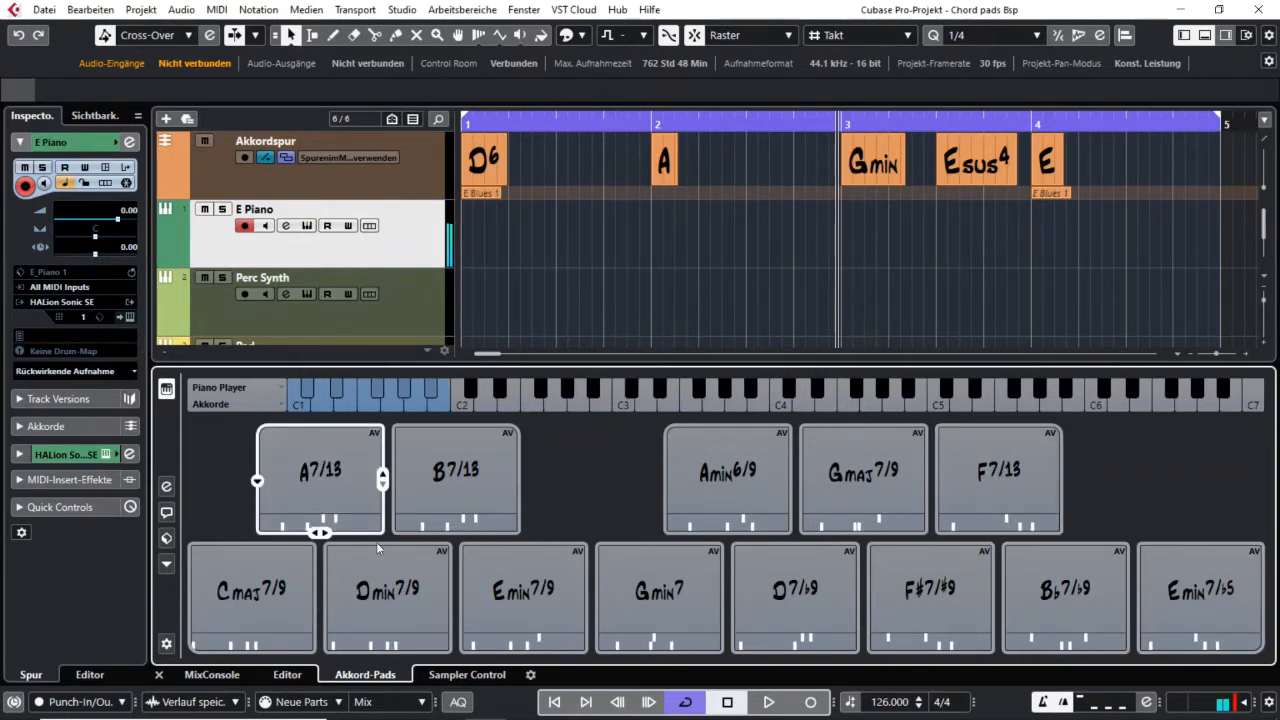
{"action": "left_click", "coordinate": [397, 590]}
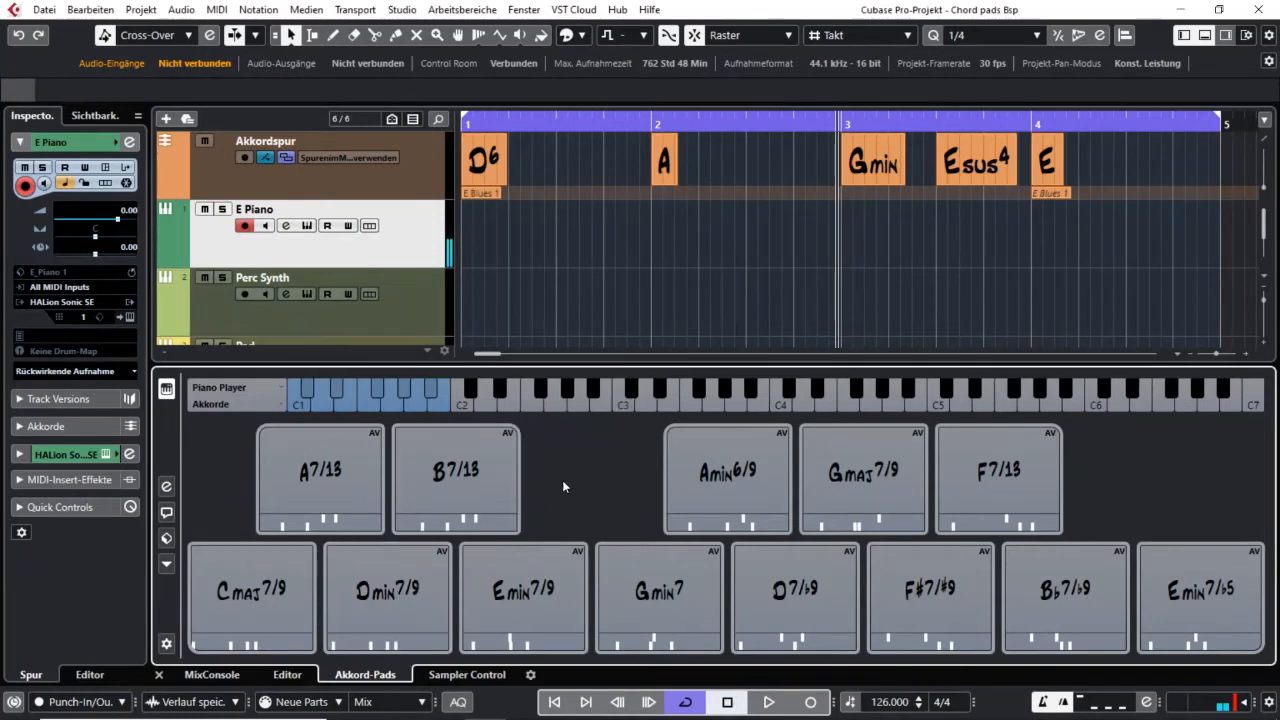
{"action": "left_click", "coordinate": [466, 483]}
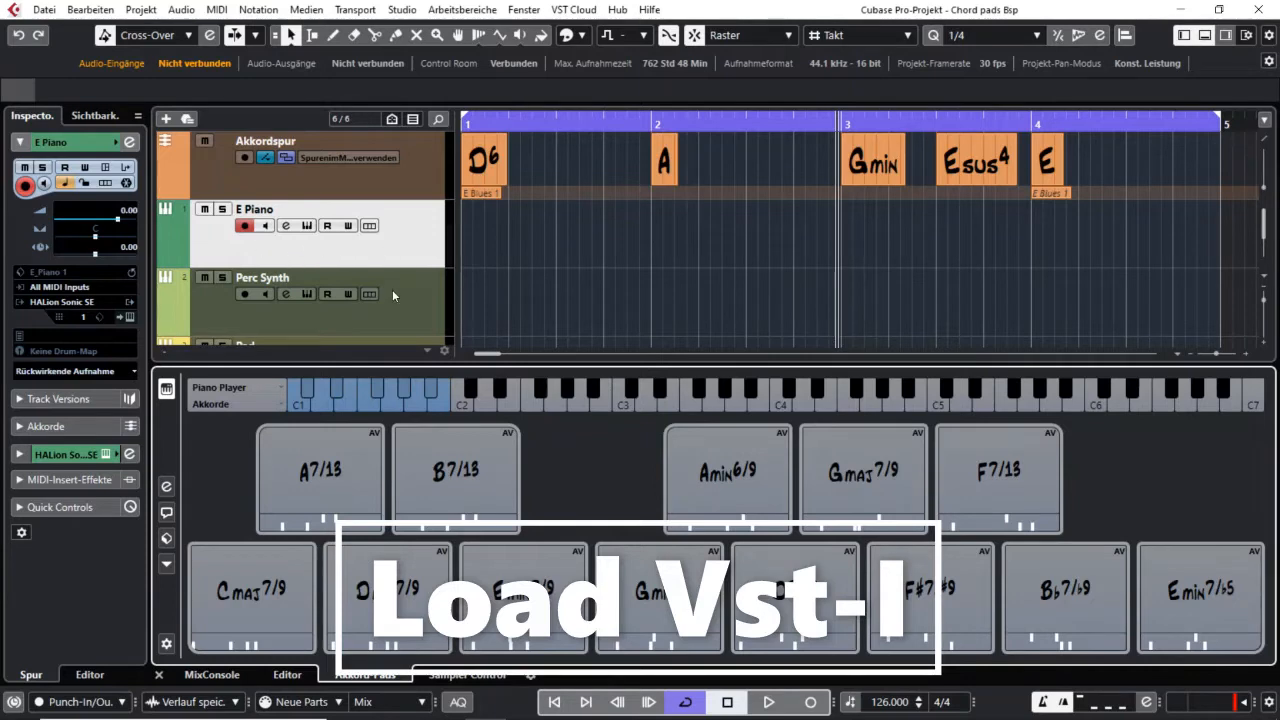
Step: Toggle the chord pad output, select the Eingangs-/Ausgangskanäle folder, and test several chord pads without a record-enabled instrument track
{"action": "left_click", "coordinate": [167, 397]}
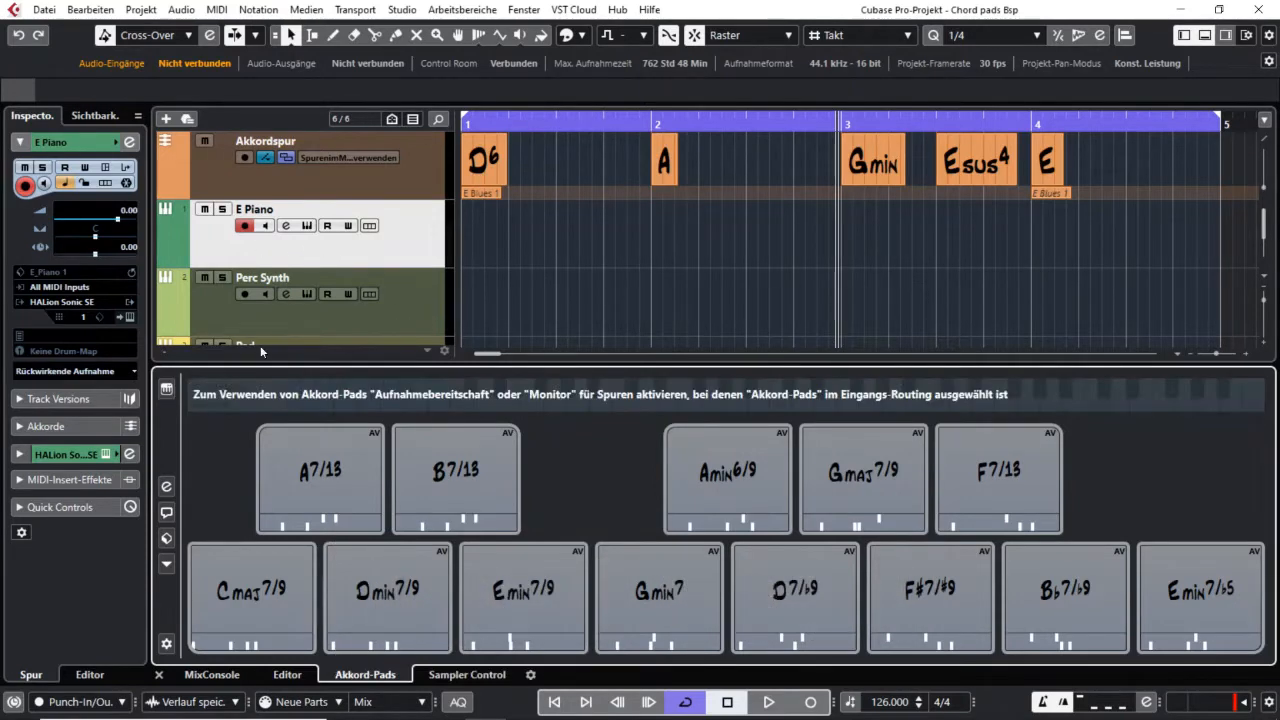
{"action": "scroll", "coordinate": [390, 262], "scroll_direction": "down", "scroll_amount": 3}
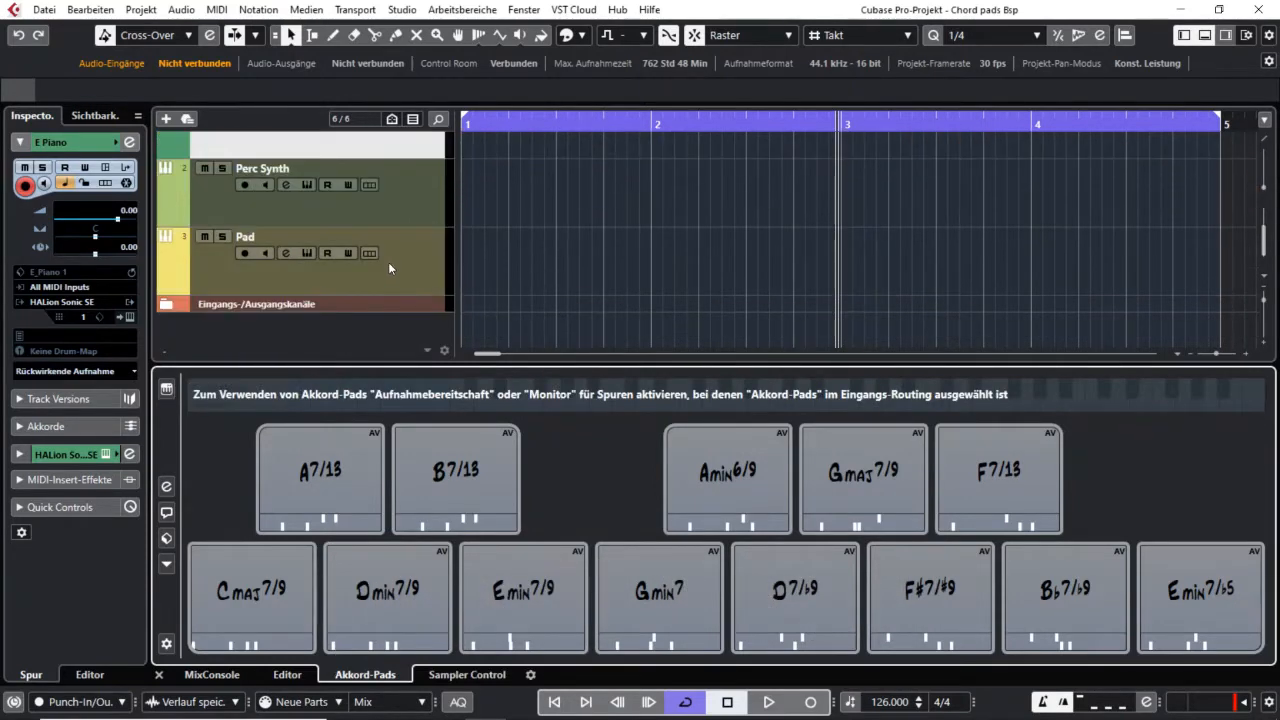
{"action": "left_click", "coordinate": [314, 342]}
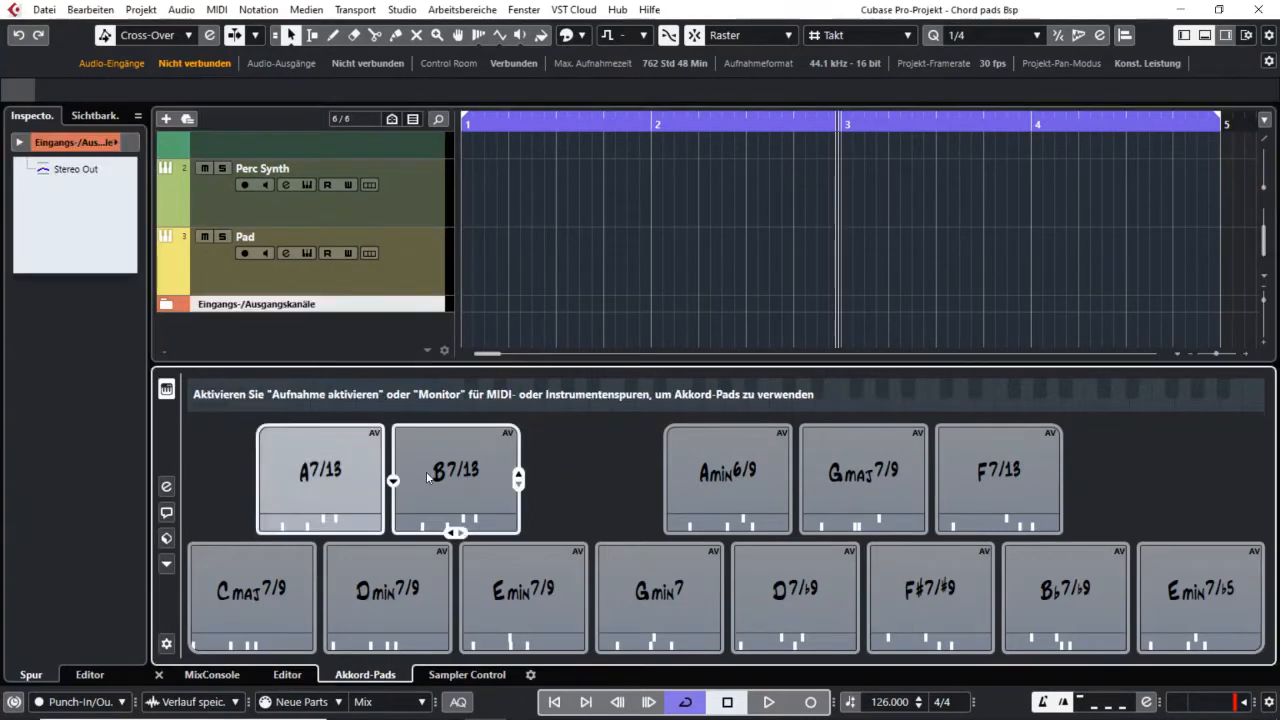
{"action": "left_click", "coordinate": [430, 479]}
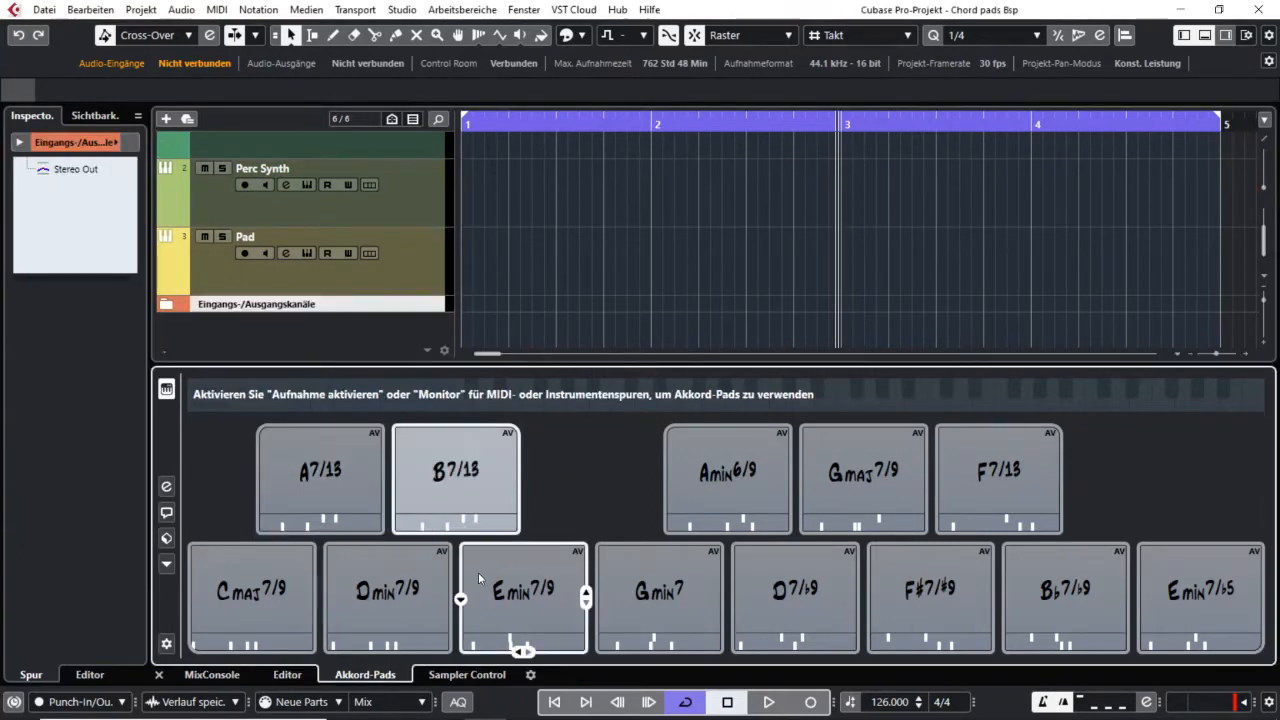
{"action": "left_click", "coordinate": [422, 584]}
{"action": "left_click", "coordinate": [492, 584]}
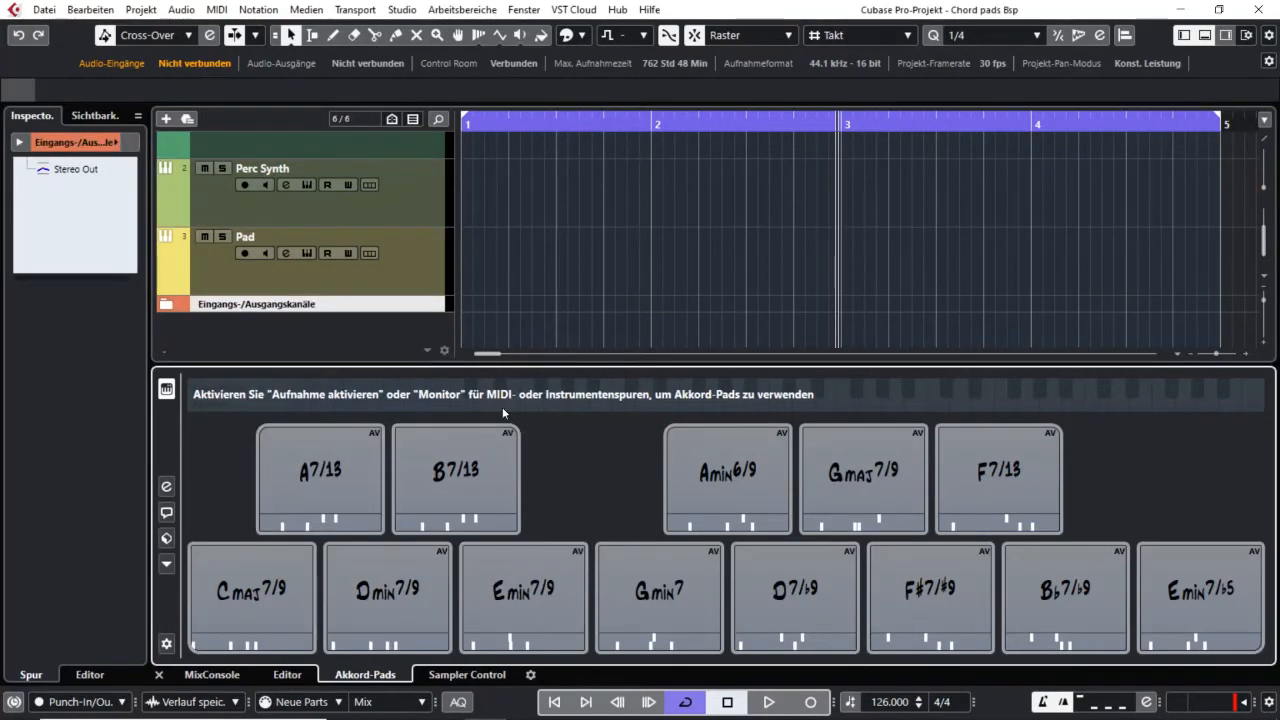
{"action": "mouse_move", "coordinate": [482, 480]}
{"action": "mouse_move", "coordinate": [740, 487]}
Step: Switch off the chord pad output, select the Pad track and test the B7/13 chord pad
{"action": "left_click", "coordinate": [167, 390]}
{"action": "left_click", "coordinate": [409, 253]}
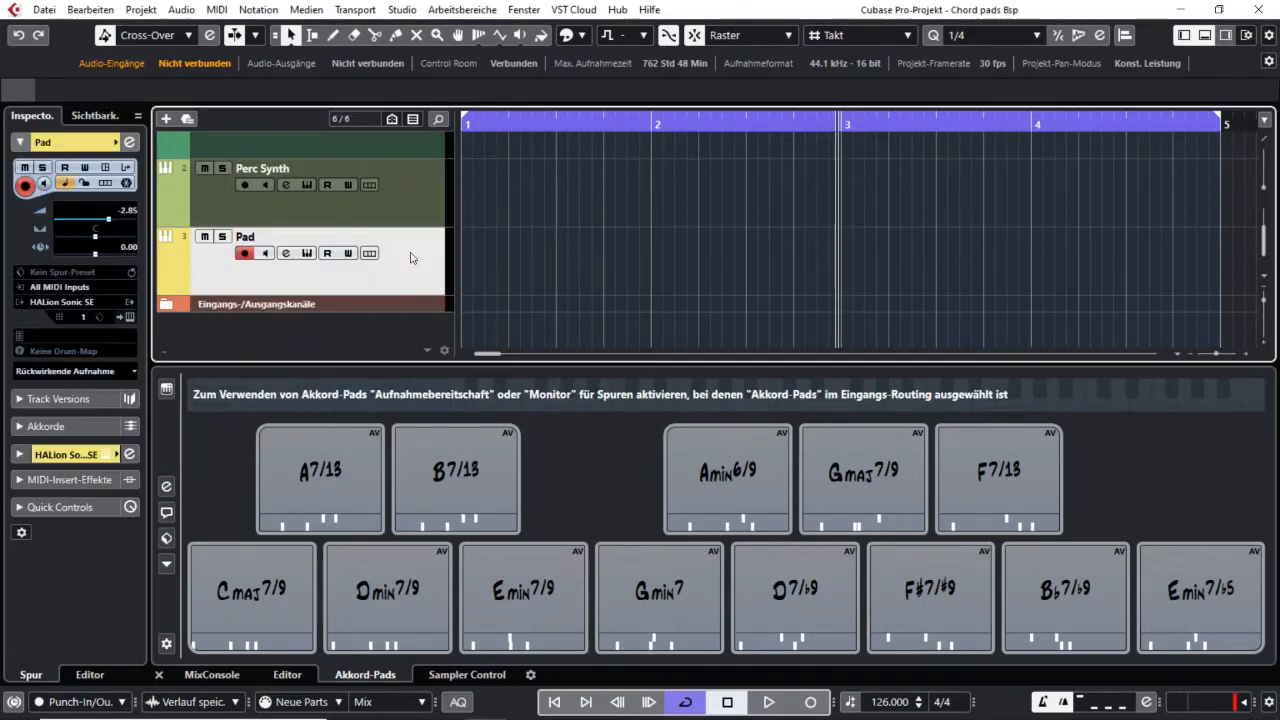
{"action": "scroll", "coordinate": [330, 255], "scroll_direction": "up", "scroll_amount": 2}
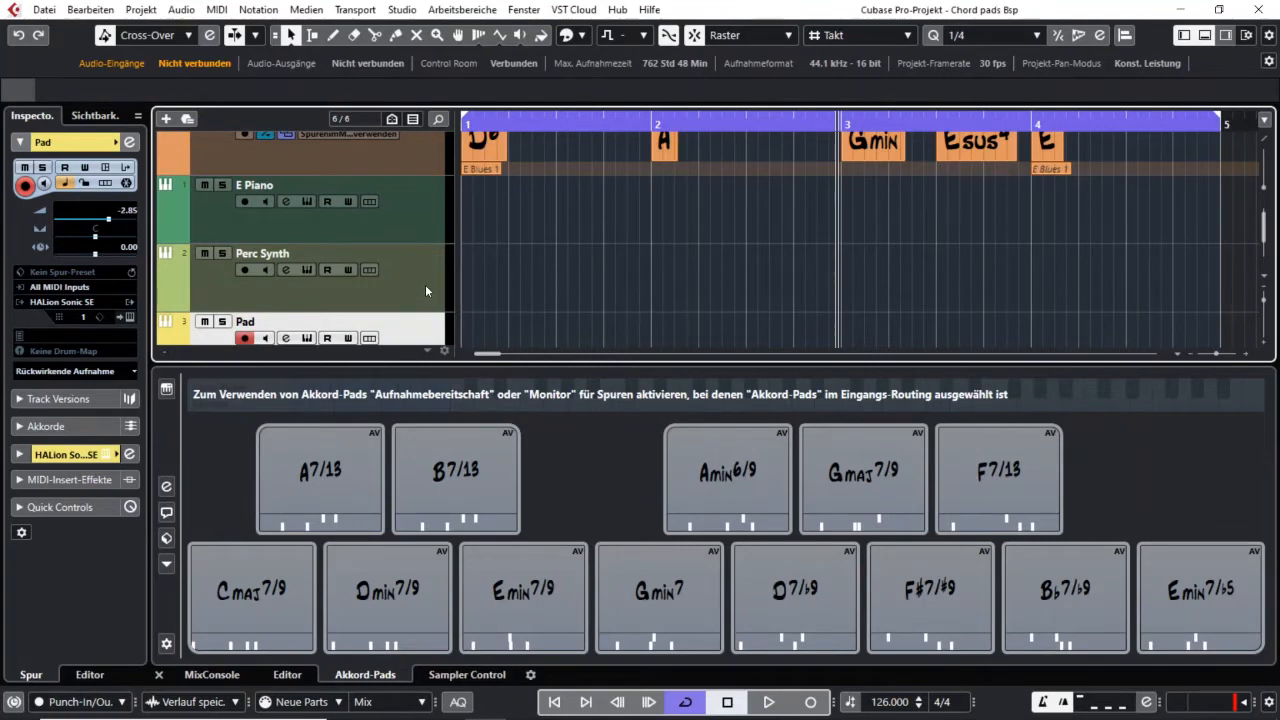
{"action": "left_click", "coordinate": [464, 477]}
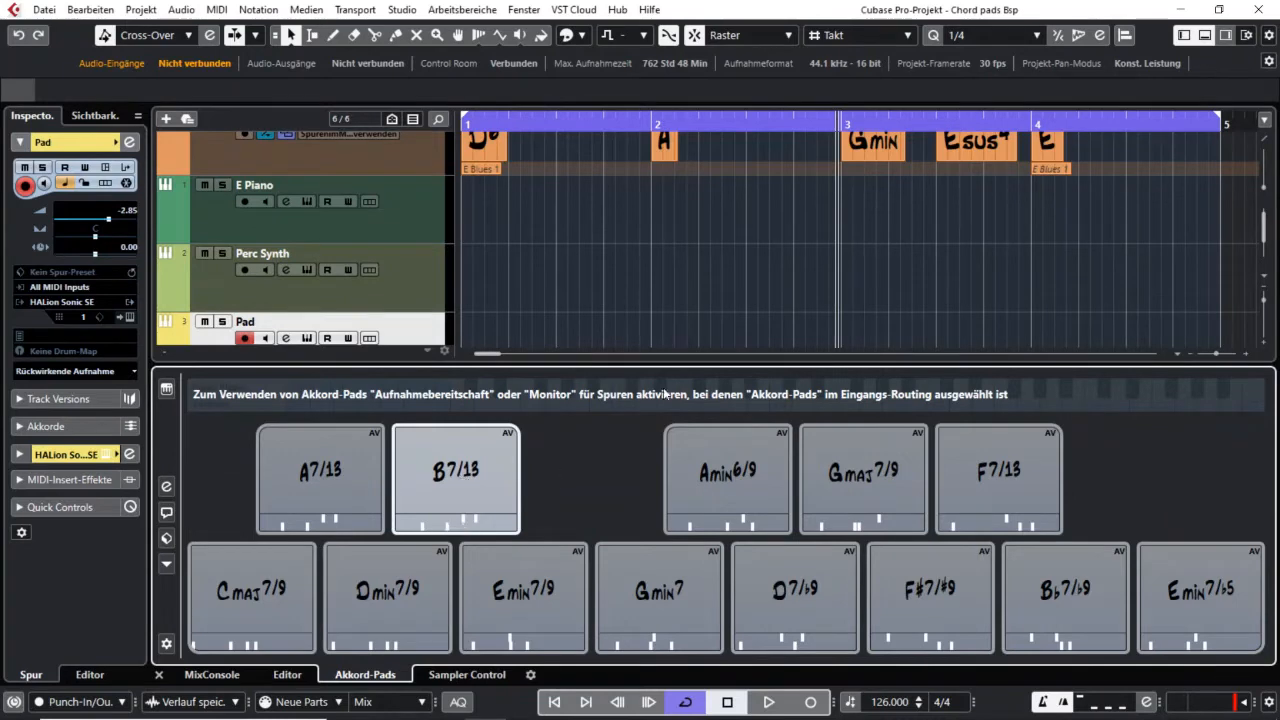
Step: Toggle the chord pad output, leave it activated, and play the A7/13 and B7/13 pads on the Pad track
{"action": "left_click", "coordinate": [167, 391]}
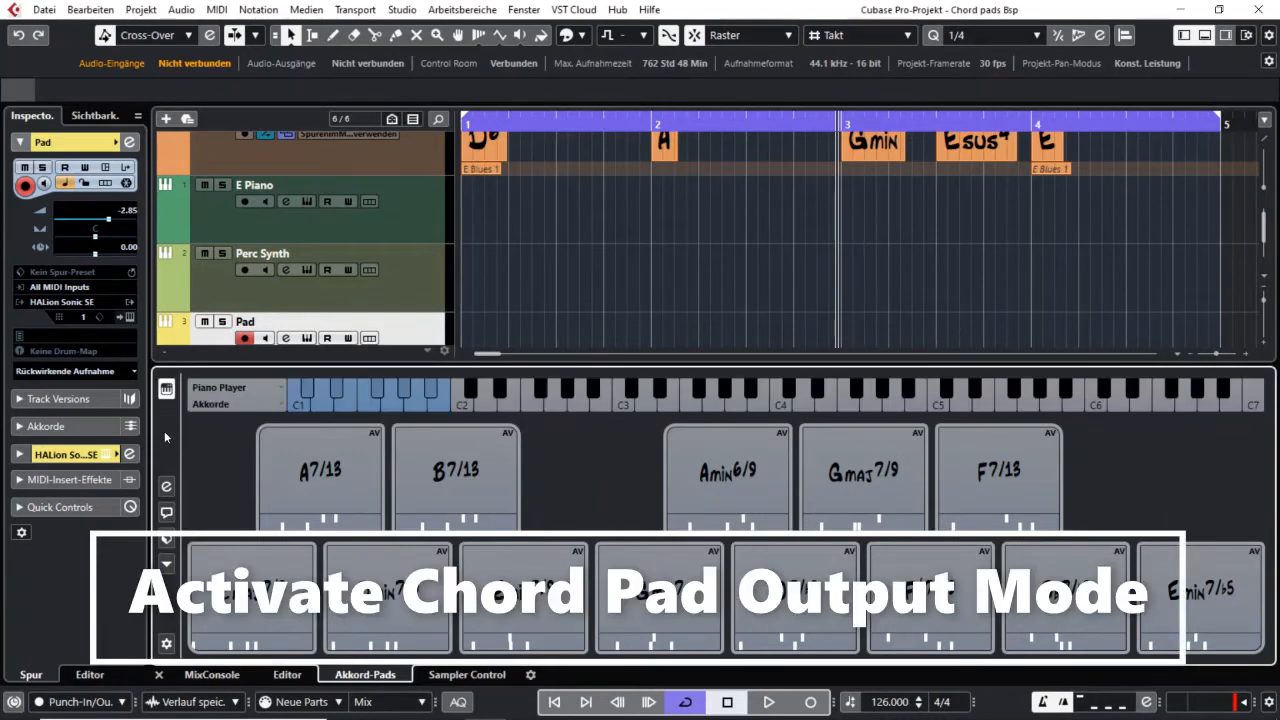
{"action": "left_click", "coordinate": [166, 394]}
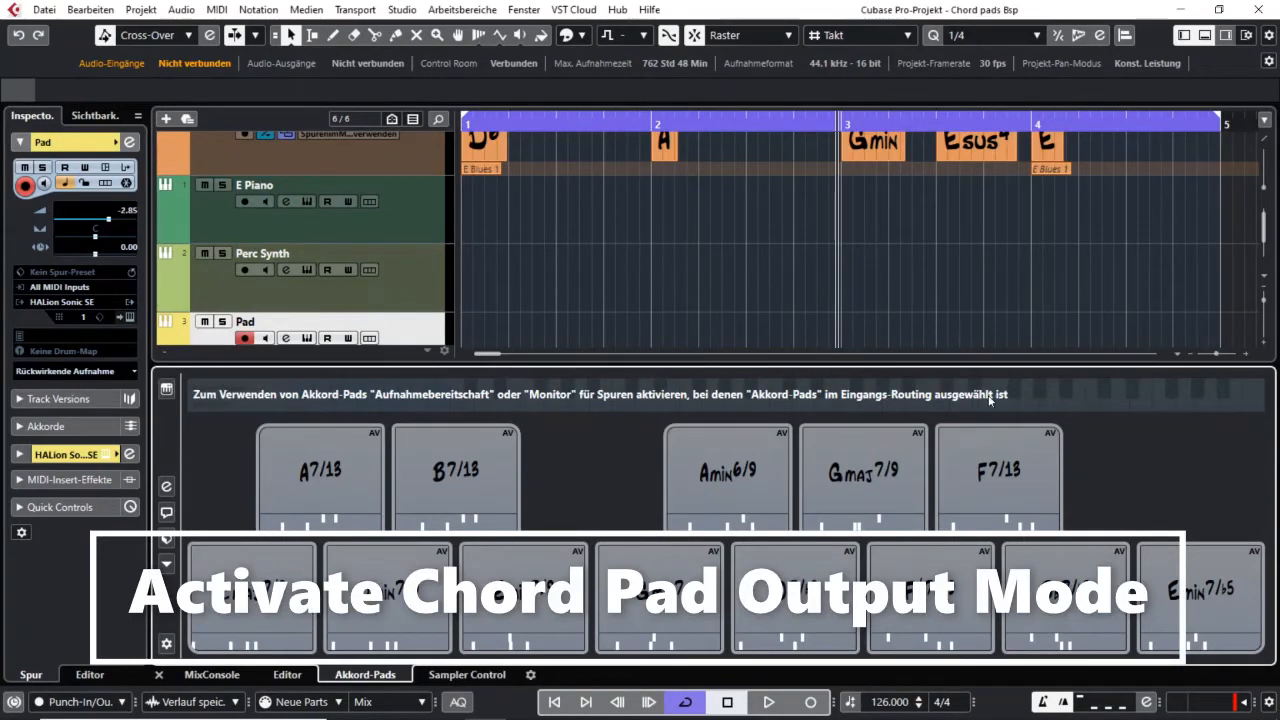
{"action": "left_click", "coordinate": [168, 390]}
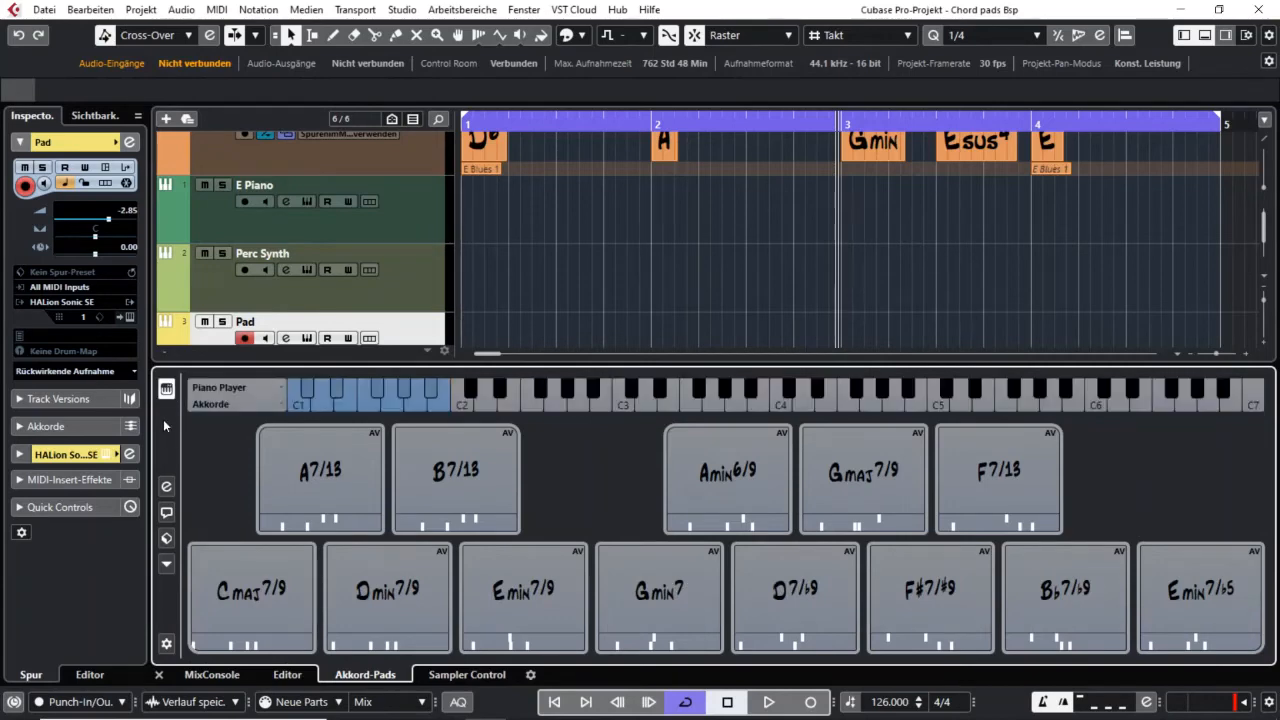
{"action": "left_click", "coordinate": [297, 478]}
{"action": "left_click", "coordinate": [452, 478]}
Step: Select the Perc Synth track and play the B7/13, Emin7/9 and Gmin7 chord pads with its sound
{"action": "left_click", "coordinate": [424, 290]}
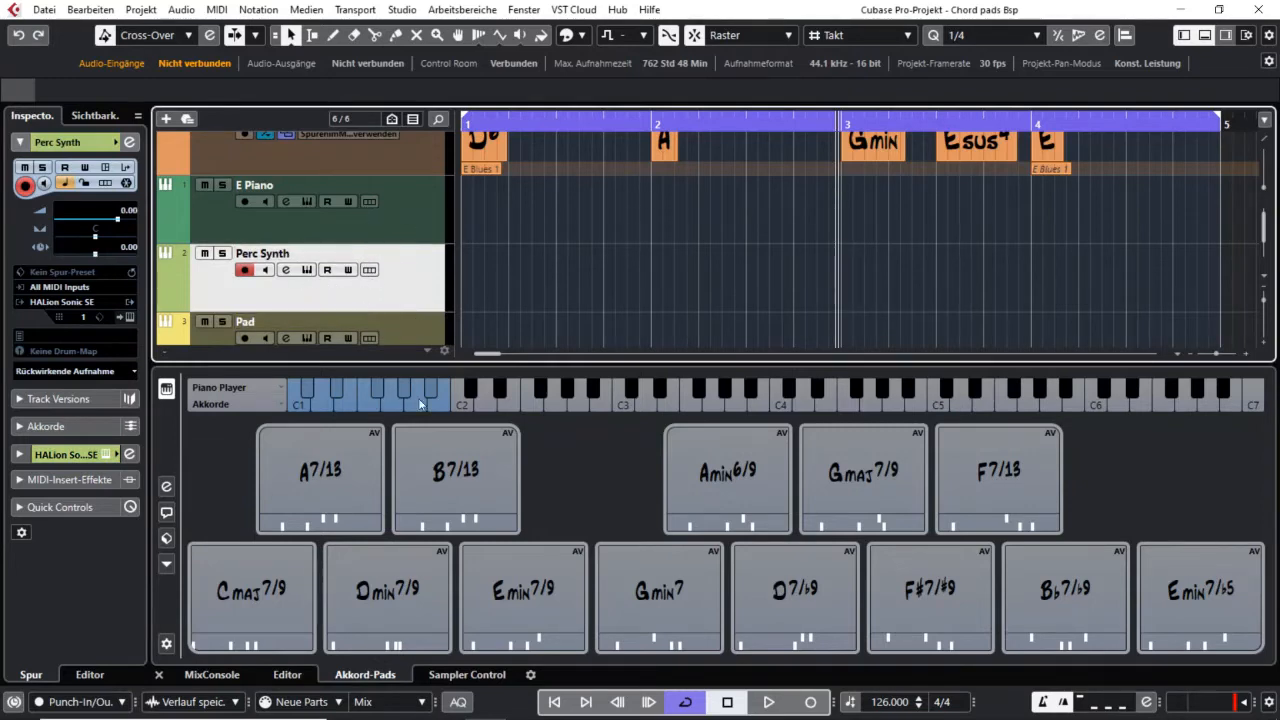
{"action": "left_click", "coordinate": [443, 480]}
{"action": "left_click", "coordinate": [530, 605]}
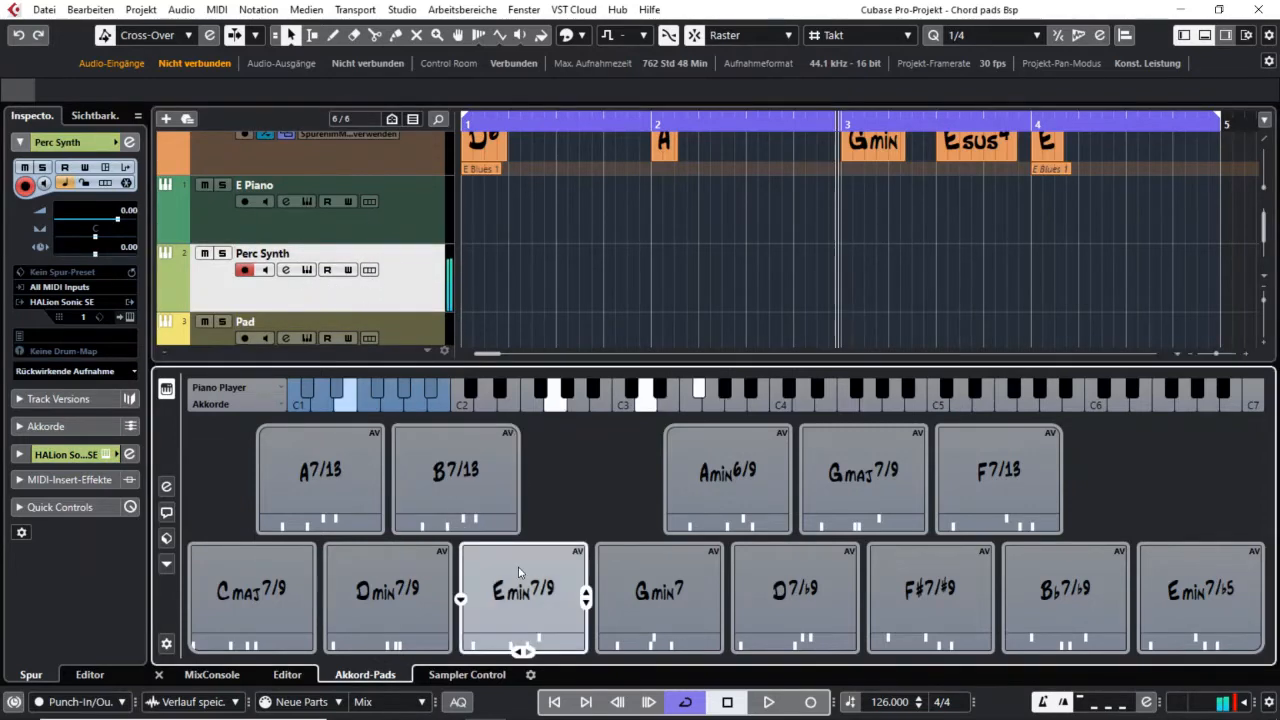
{"action": "left_click", "coordinate": [661, 610]}
Step: Select the E Piano track and play the Amin6/9, D7/b9 and Gmaj7/9 chord pads with its sound
{"action": "left_click", "coordinate": [406, 212]}
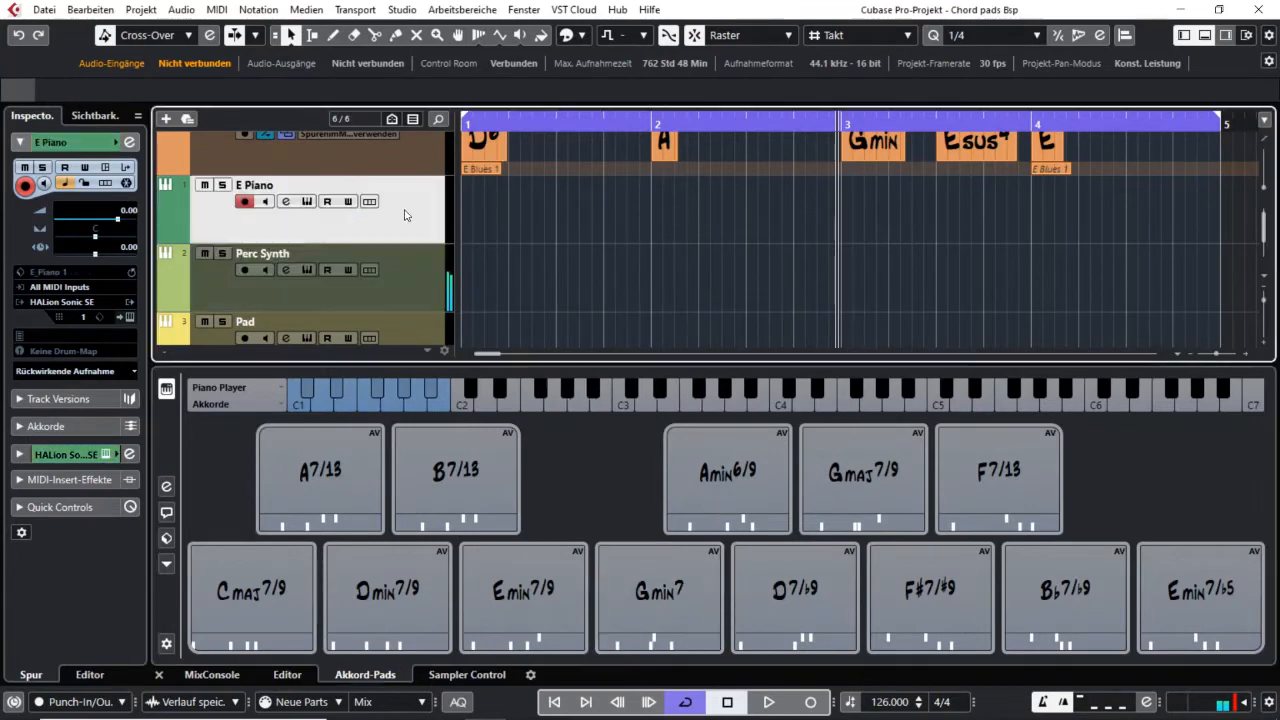
{"action": "left_click", "coordinate": [717, 481]}
{"action": "left_click", "coordinate": [783, 600]}
{"action": "left_click", "coordinate": [861, 506]}
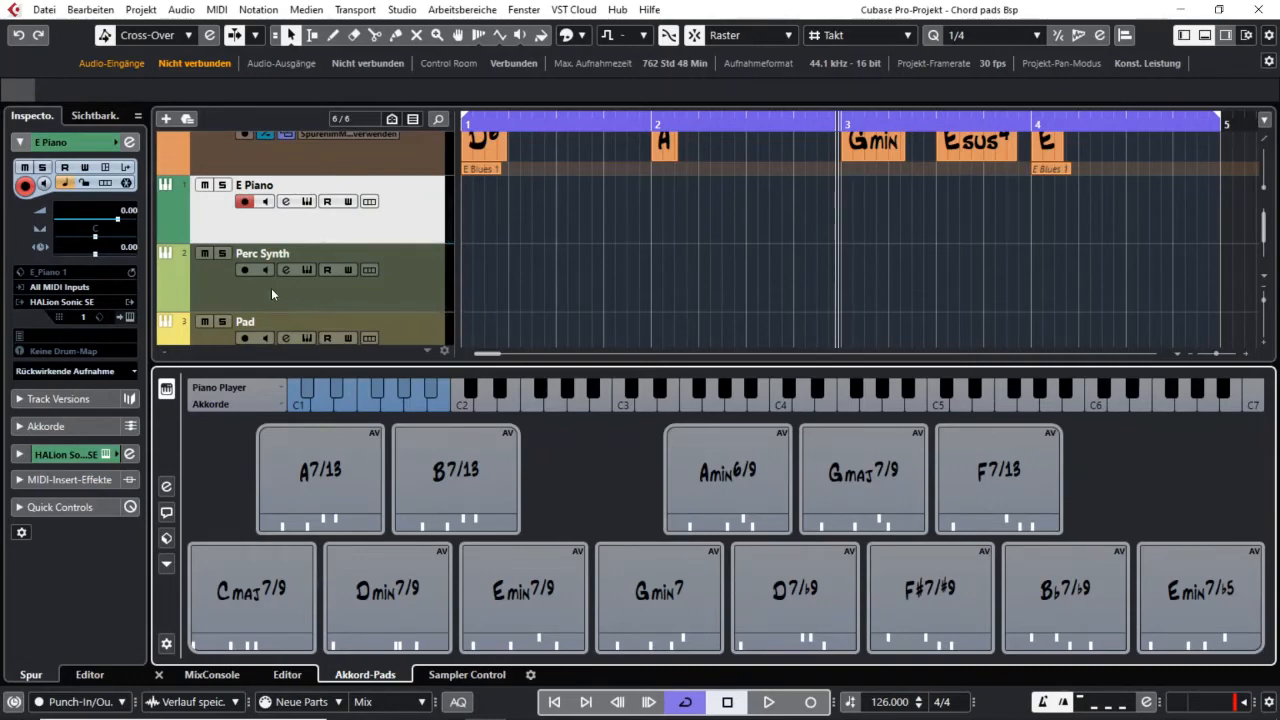
Step: Record-enable the Perc Synth track in addition to the selected E Piano track
{"action": "left_click", "coordinate": [243, 270]}
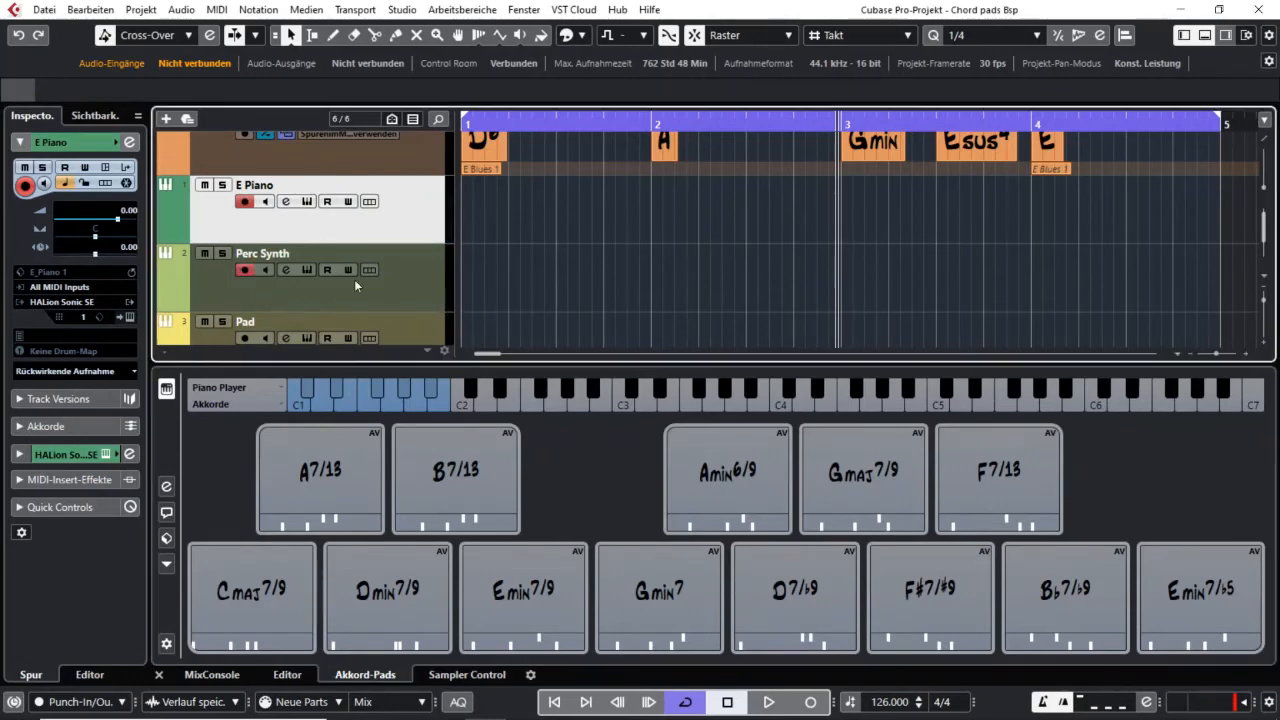
Step: Play the B7/13, Emin7/9 and Gmin7 chord pads through the E Piano and Perc Synth tracks together
{"action": "left_click", "coordinate": [432, 470]}
{"action": "left_click", "coordinate": [523, 592]}
{"action": "left_click", "coordinate": [659, 592]}
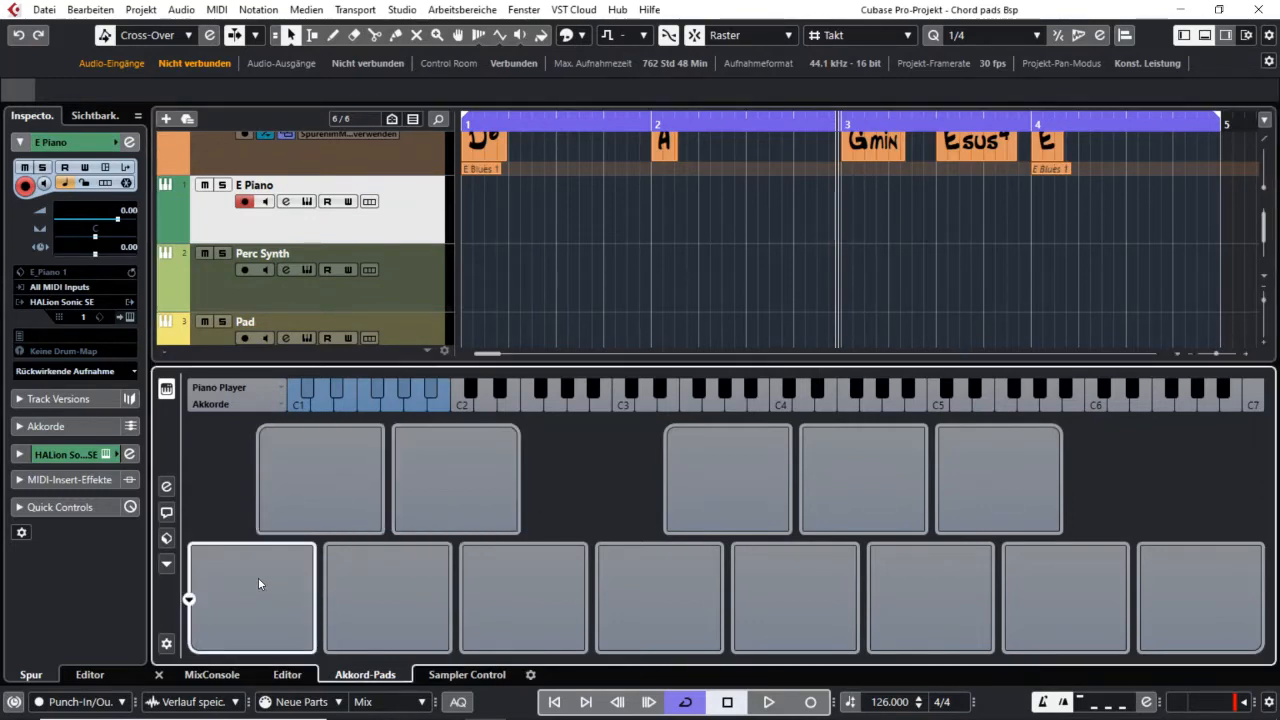
Step: Assign a Cmaj7 chord to the first empty chord pad from MIDI input by playing its notes on the virtual keyboard
{"action": "right_click", "coordinate": [242, 599]}
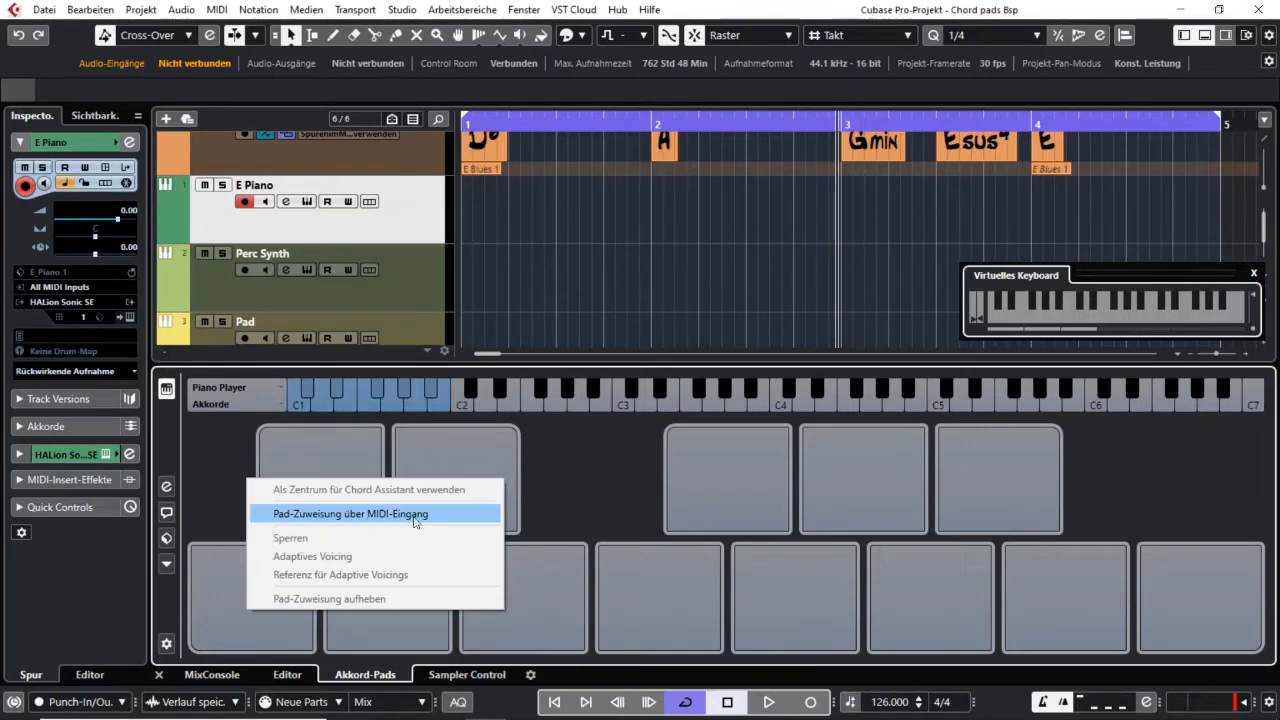
{"action": "left_click", "coordinate": [414, 515]}
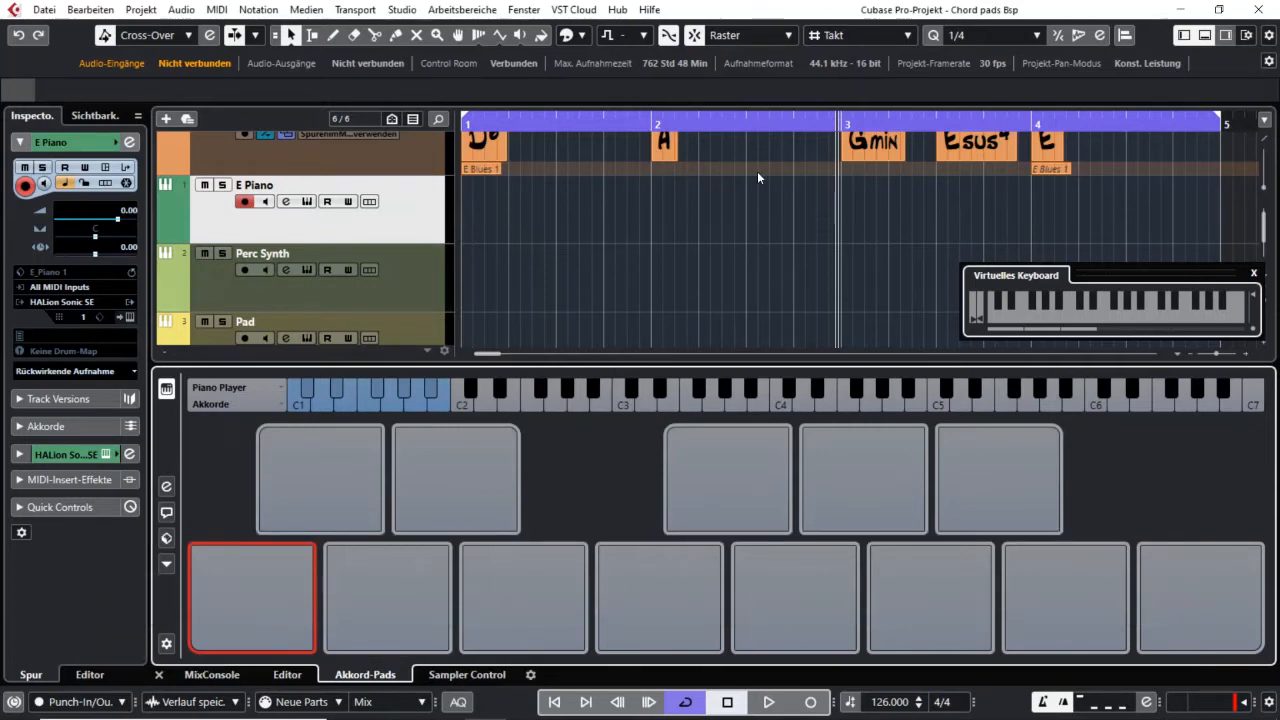
{"action": "key", "text": "q"}
{"action": "key", "text": "e"}
{"action": "key", "text": "t"}
{"action": "key", "text": "u"}
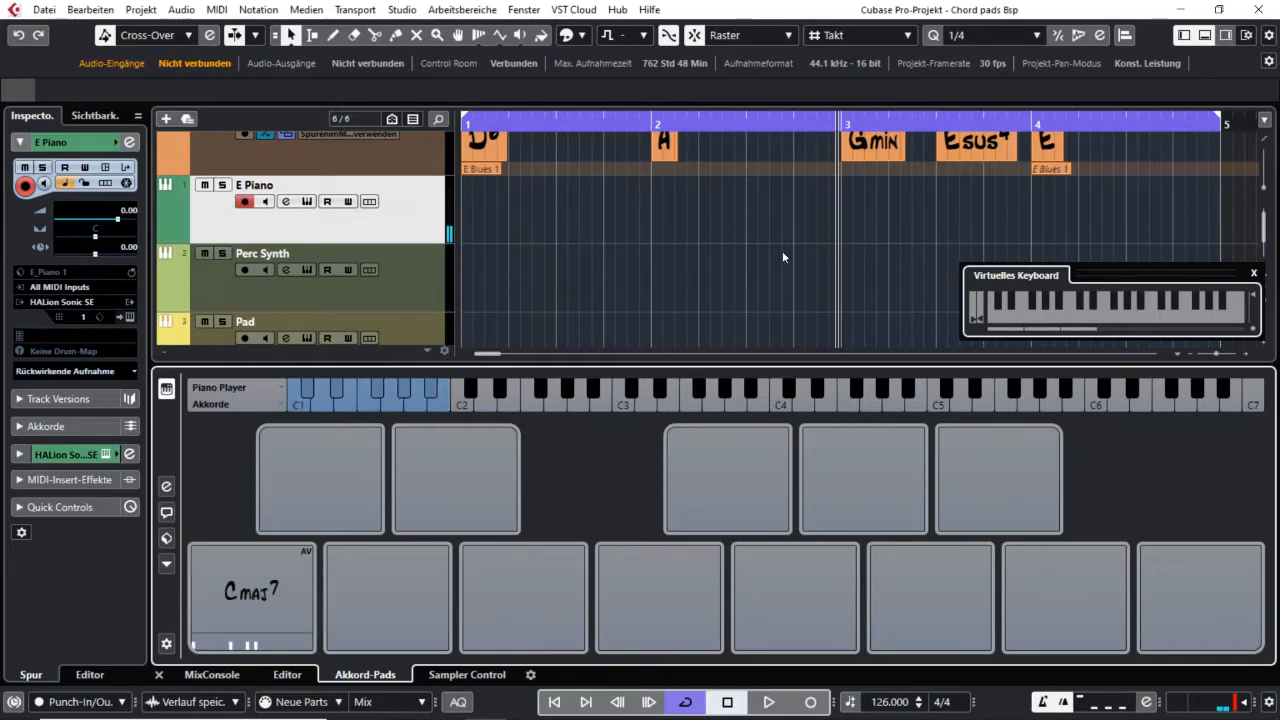
Step: Select the chord track and assign its A chord event to the empty A7/13 pad position above the Cmaj7 pad
{"action": "mouse_move", "coordinate": [258, 627]}
{"action": "scroll", "coordinate": [608, 290], "scroll_direction": "up", "scroll_amount": 1}
{"action": "left_click", "coordinate": [378, 192]}
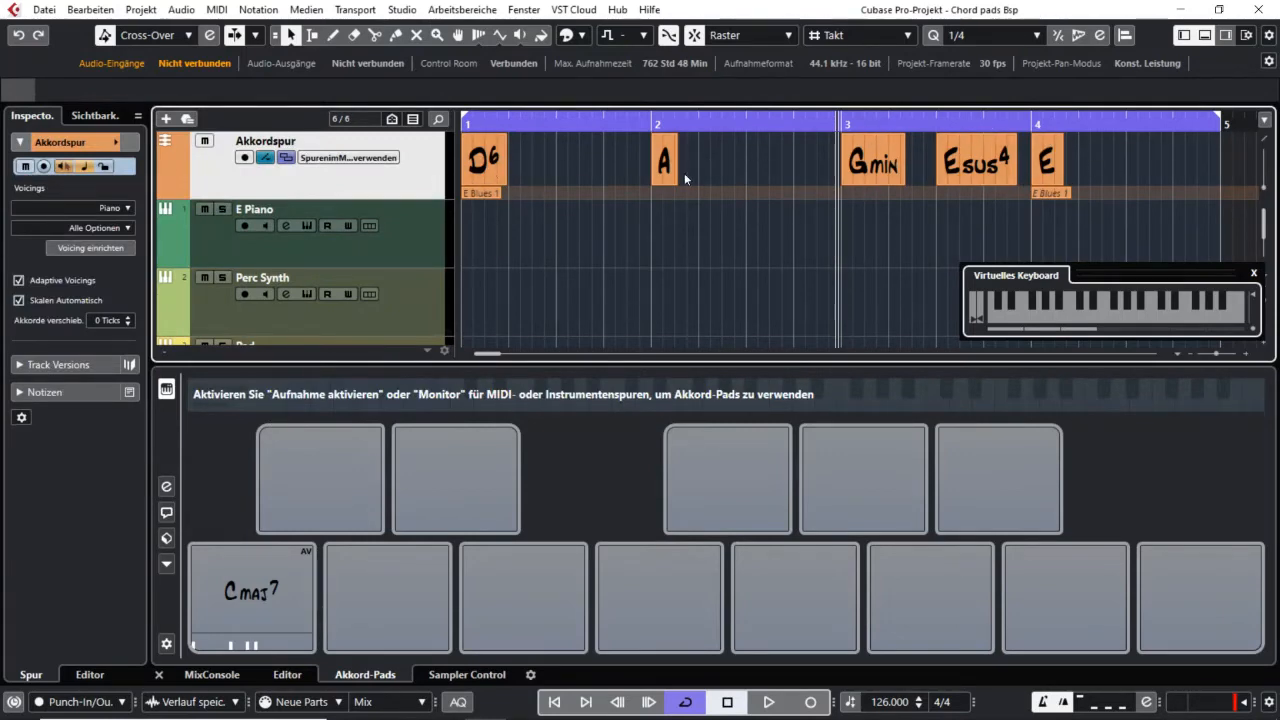
{"action": "left_click_drag", "start_coordinate": [665, 165], "coordinate": [344, 504]}
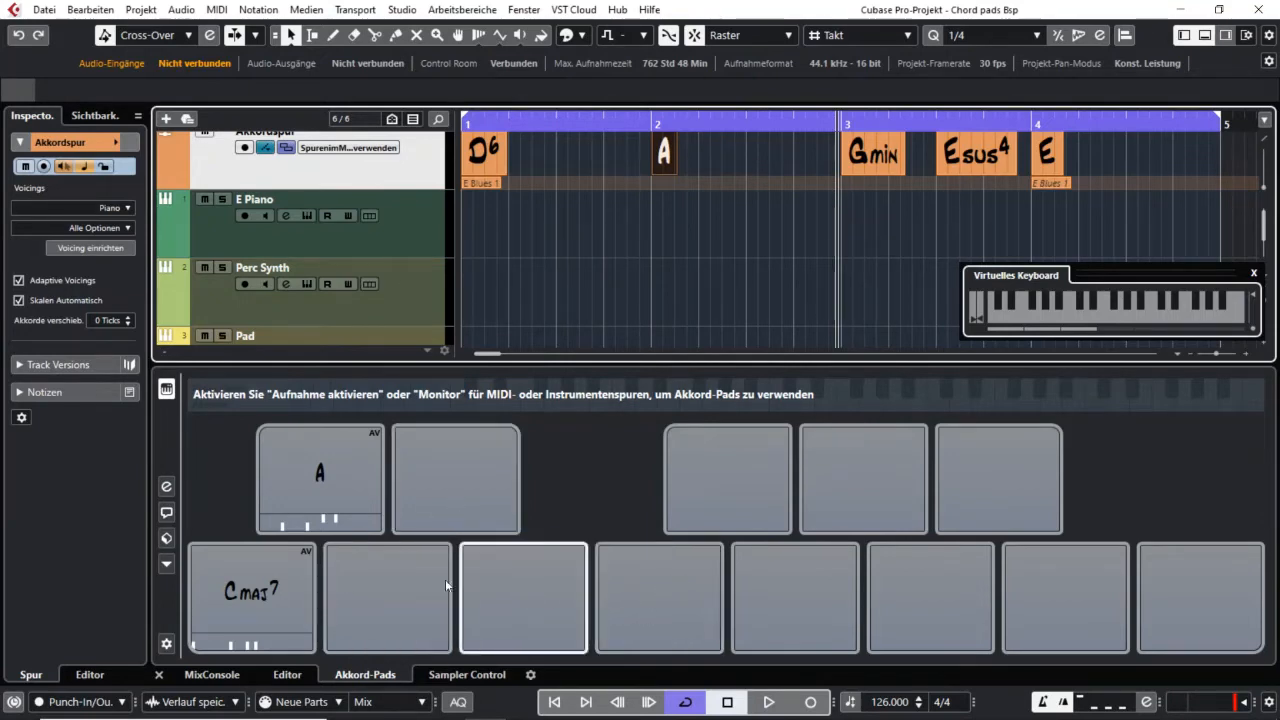
Step: Assign Dmin7 to the empty pad beside Cmaj7 using the chord editor, choosing root D, min and tension 7
{"action": "left_click", "coordinate": [323, 597]}
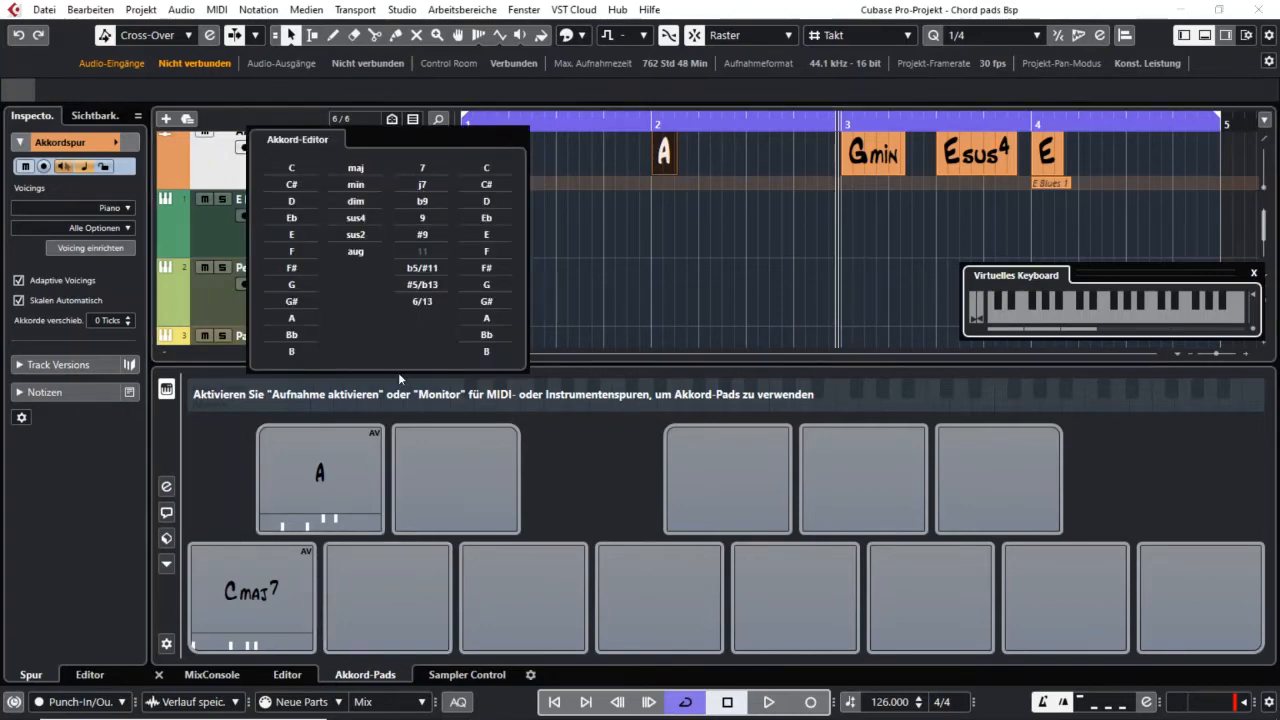
{"action": "left_click", "coordinate": [292, 202]}
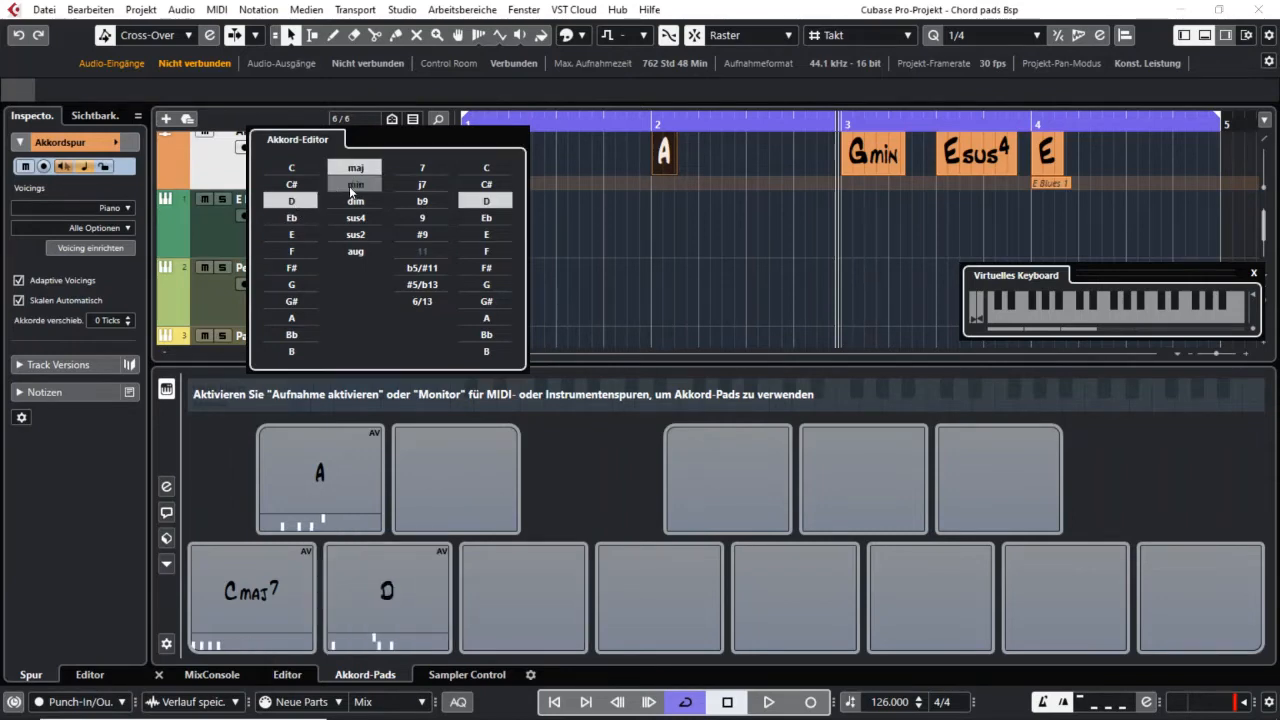
{"action": "left_click", "coordinate": [351, 187]}
{"action": "left_click", "coordinate": [421, 169]}
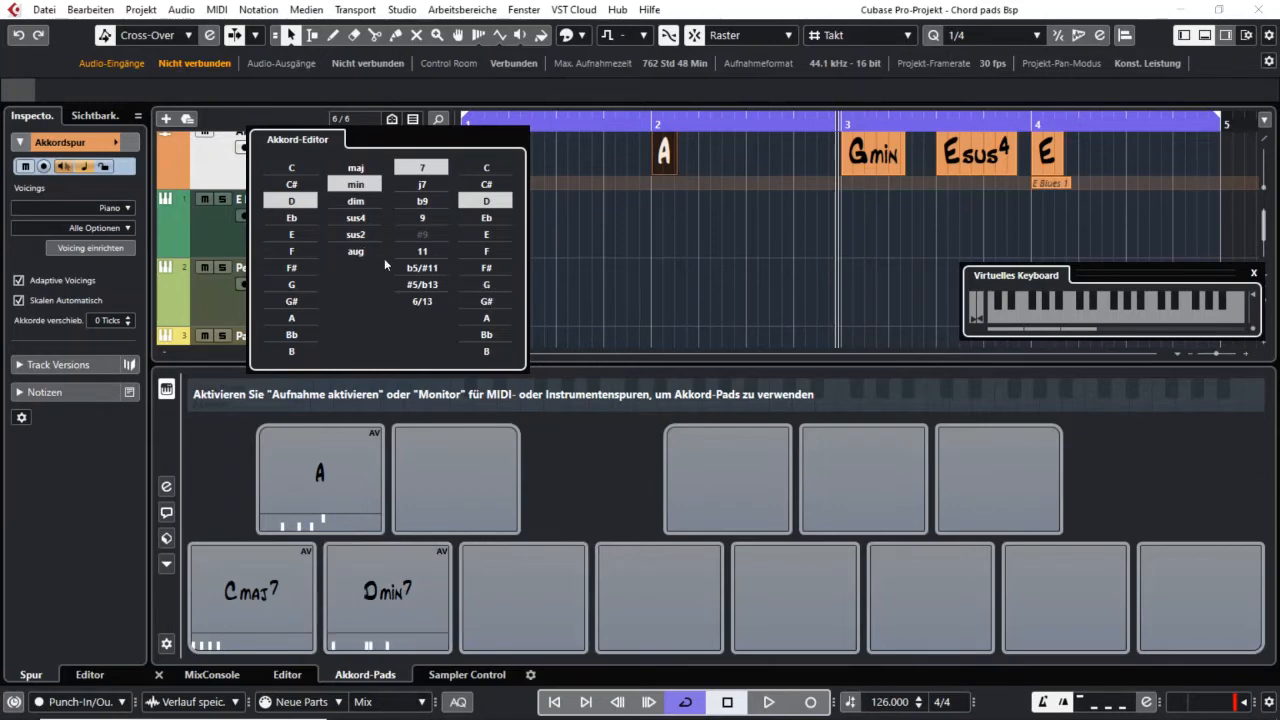
{"action": "left_click", "coordinate": [587, 454]}
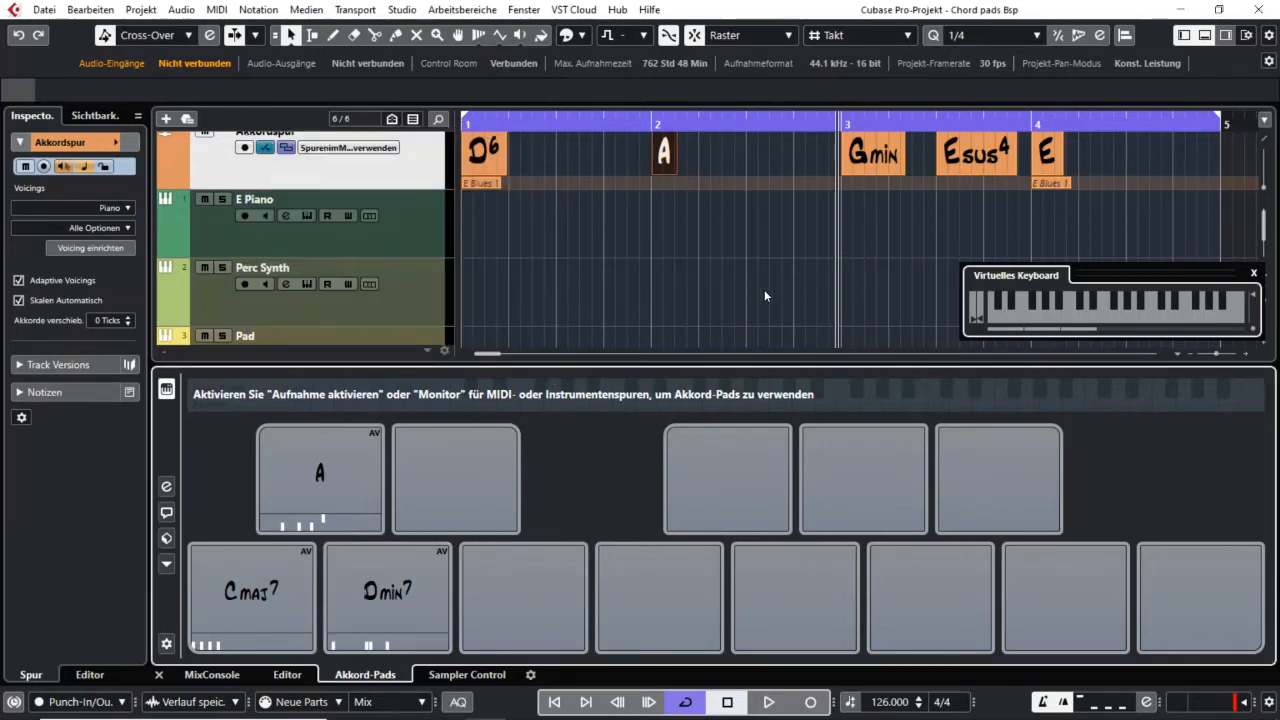
Step: Select the E Piano track and play the Dmin7 and A chord pads alternately
{"action": "left_click", "coordinate": [395, 245]}
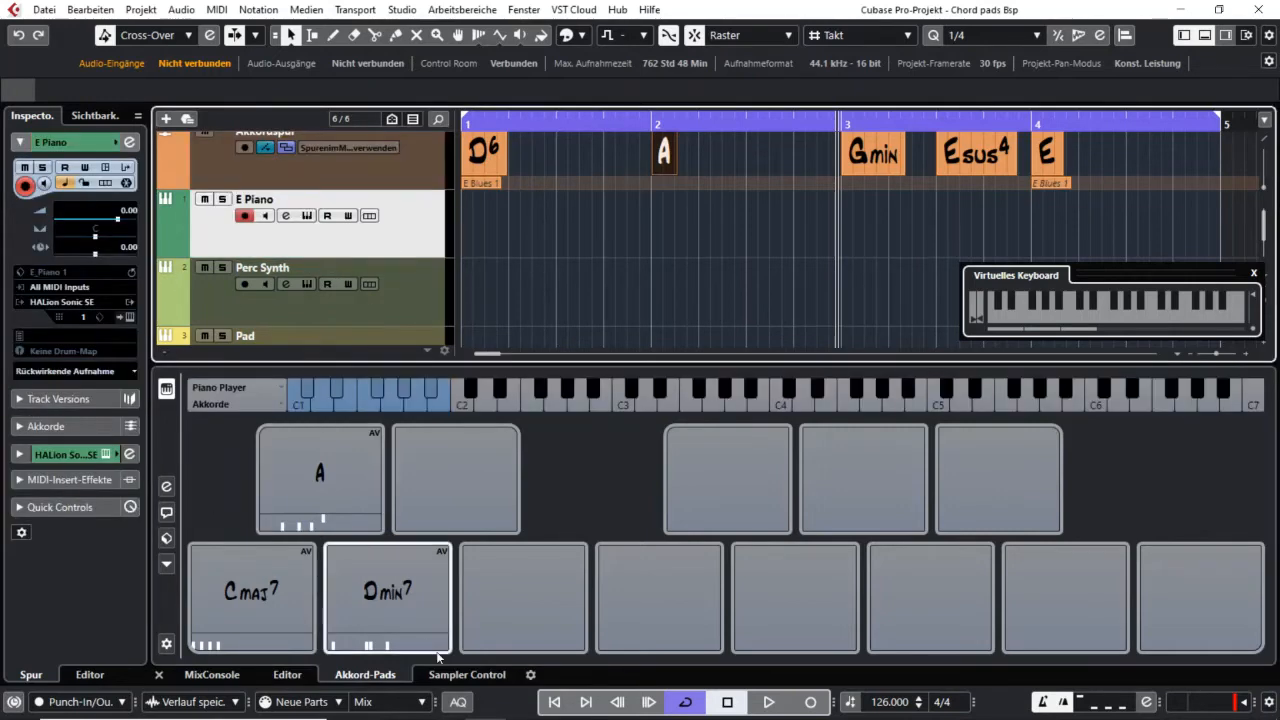
{"action": "left_click", "coordinate": [404, 597]}
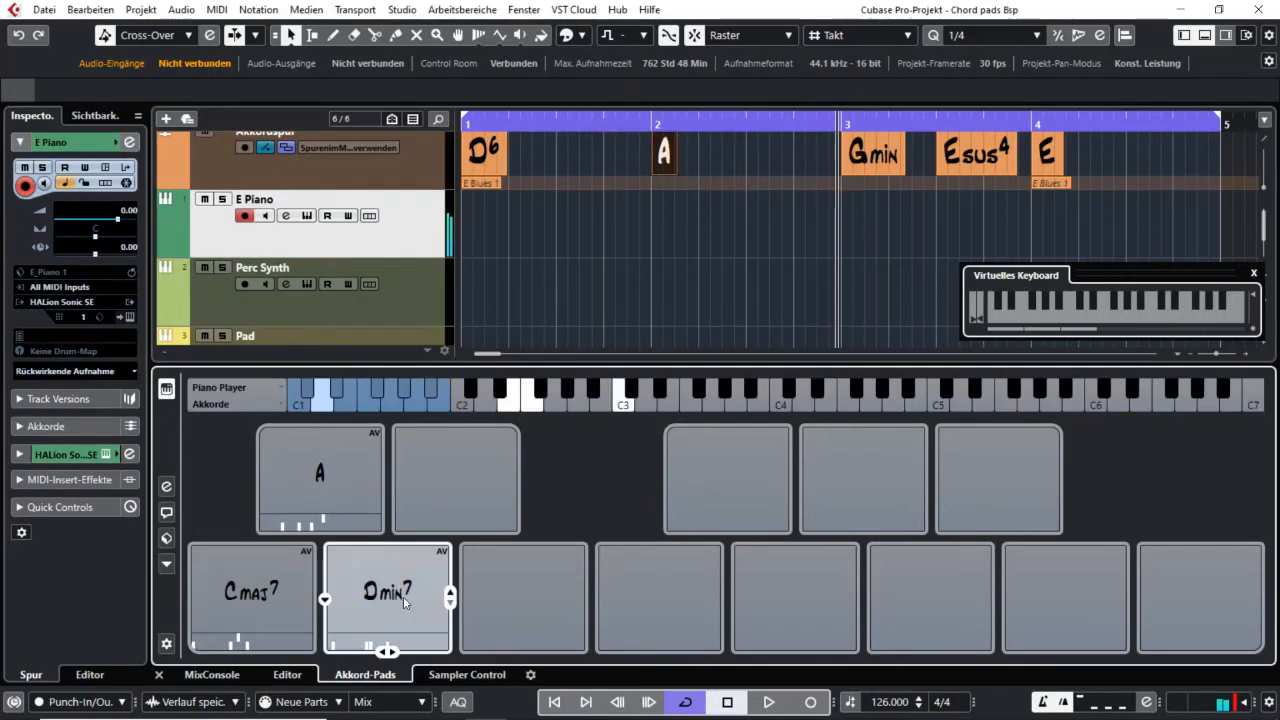
{"action": "left_click", "coordinate": [400, 598]}
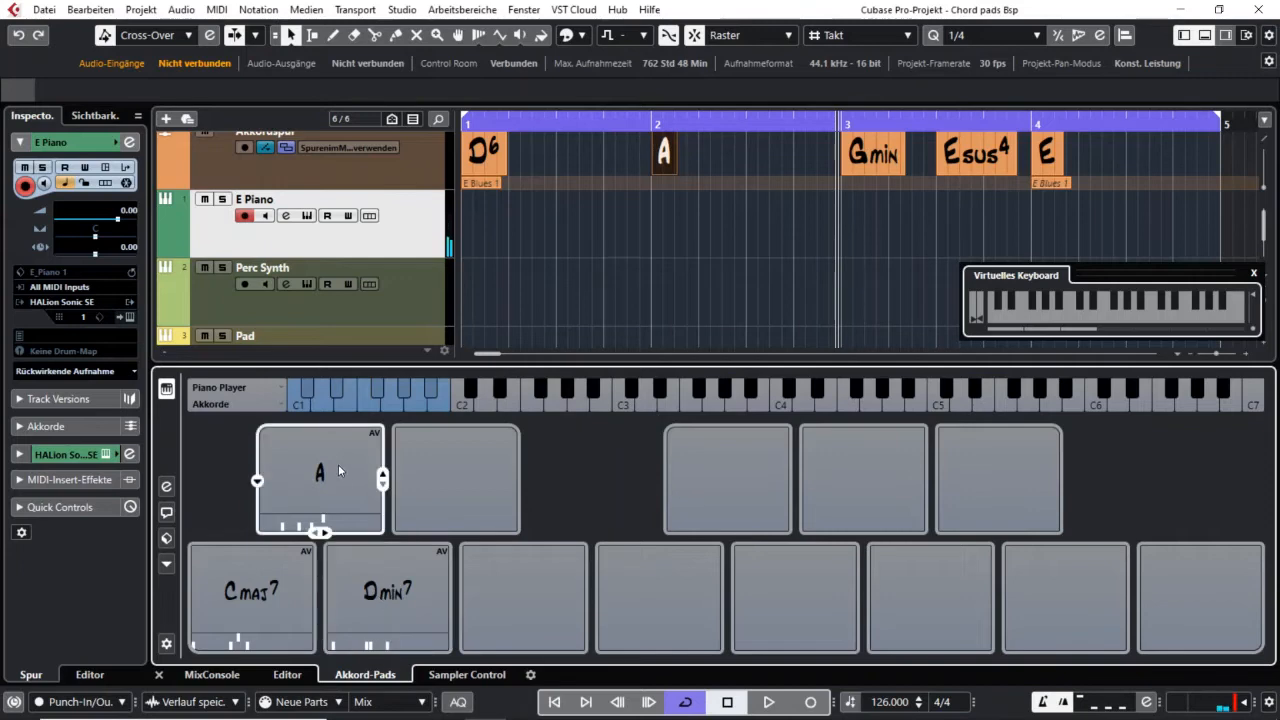
{"action": "left_click", "coordinate": [338, 464]}
{"action": "left_click", "coordinate": [385, 600]}
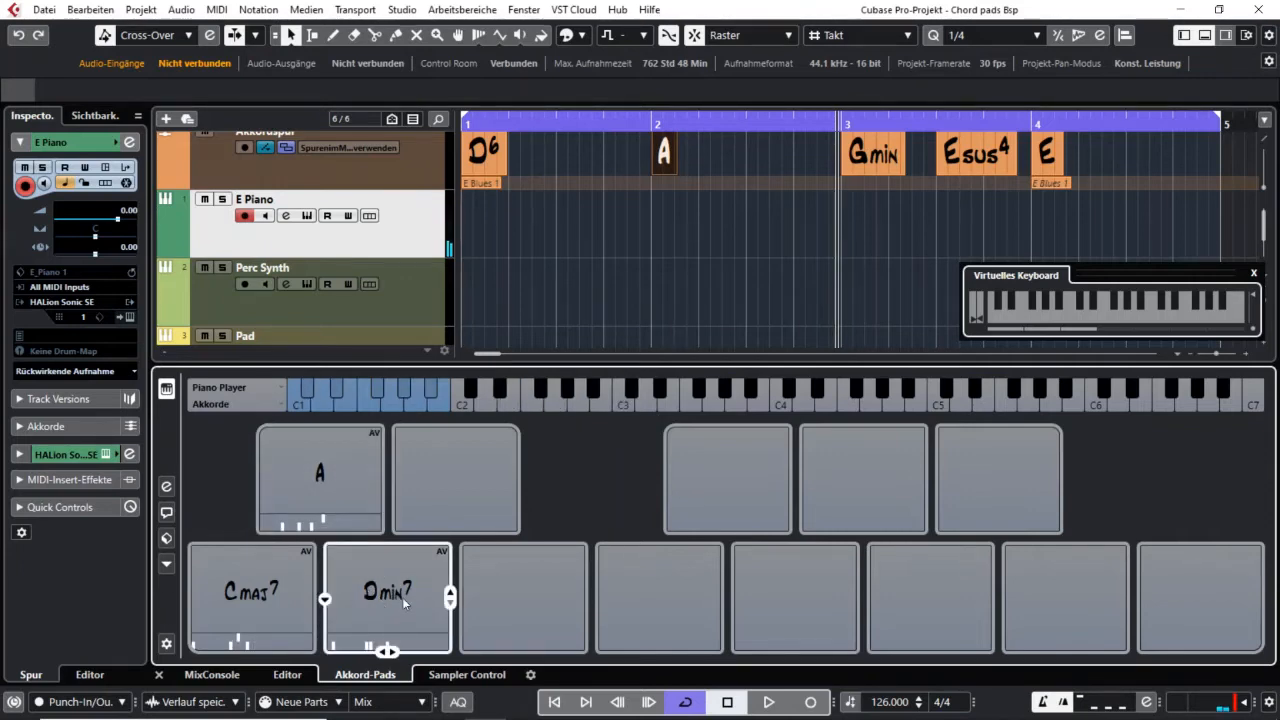
{"action": "left_click", "coordinate": [402, 597]}
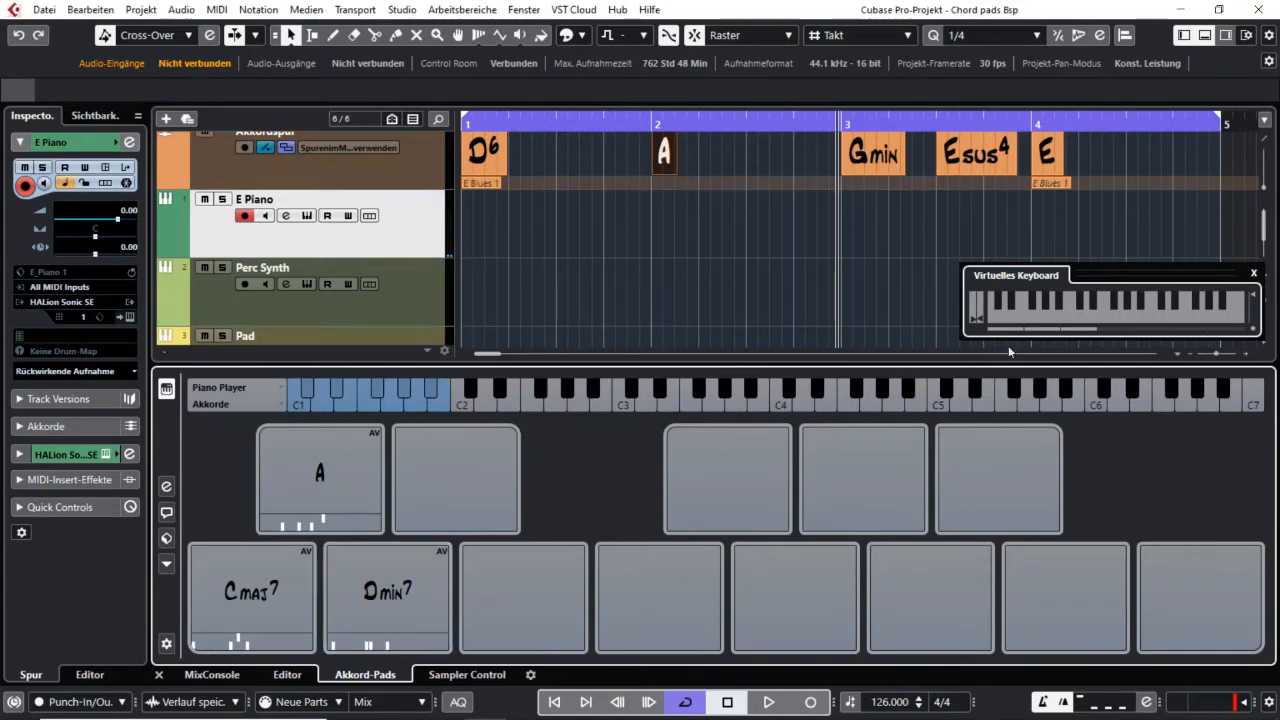
Step: Place the Dmin7 pad's chord on the chord track at bar 5 and play the pad for comparison
{"action": "left_click", "coordinate": [372, 599]}
{"action": "left_click_drag", "start_coordinate": [372, 599], "coordinate": [1193, 158]}
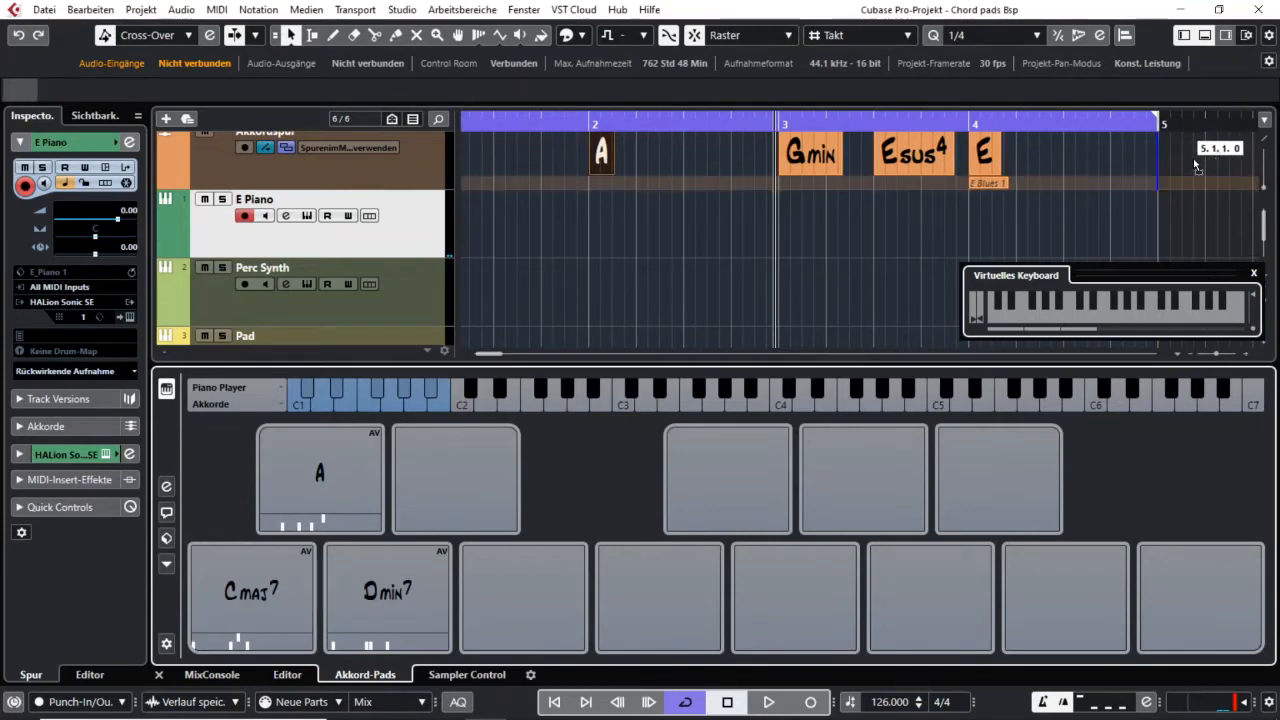
{"action": "left_click", "coordinate": [372, 648]}
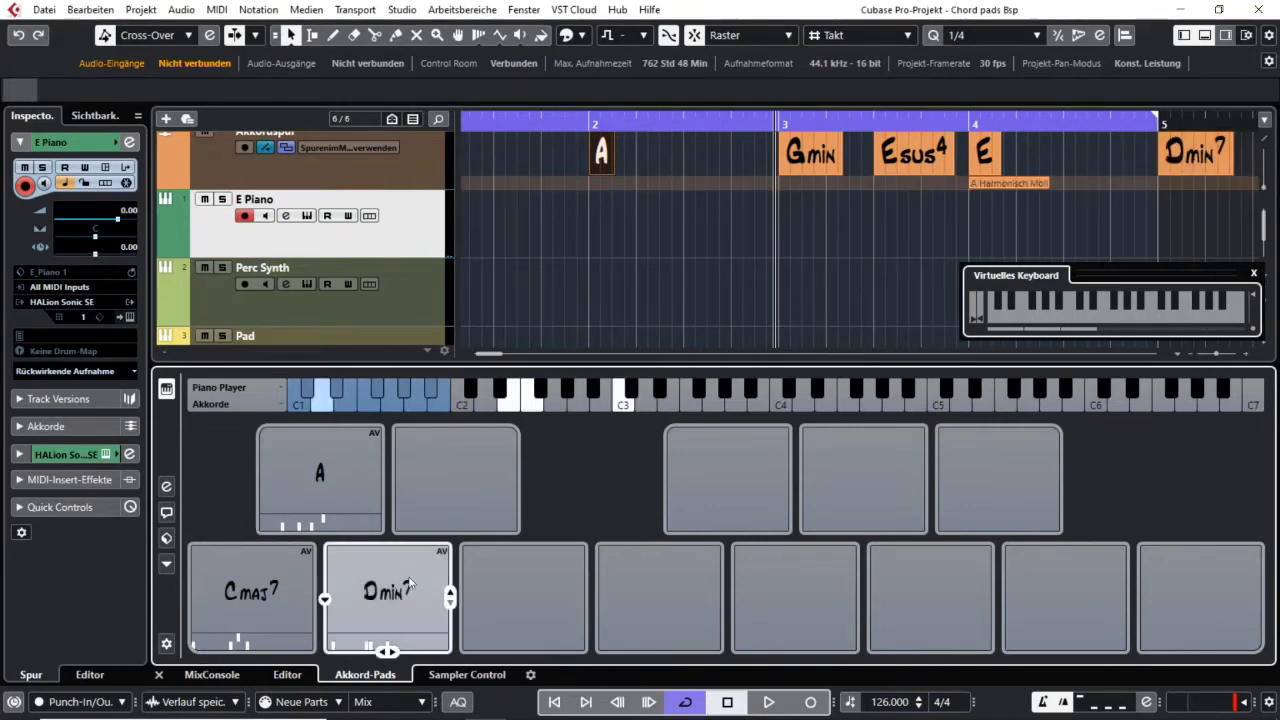
{"action": "left_click_drag", "start_coordinate": [578, 346], "coordinate": [618, 302]}
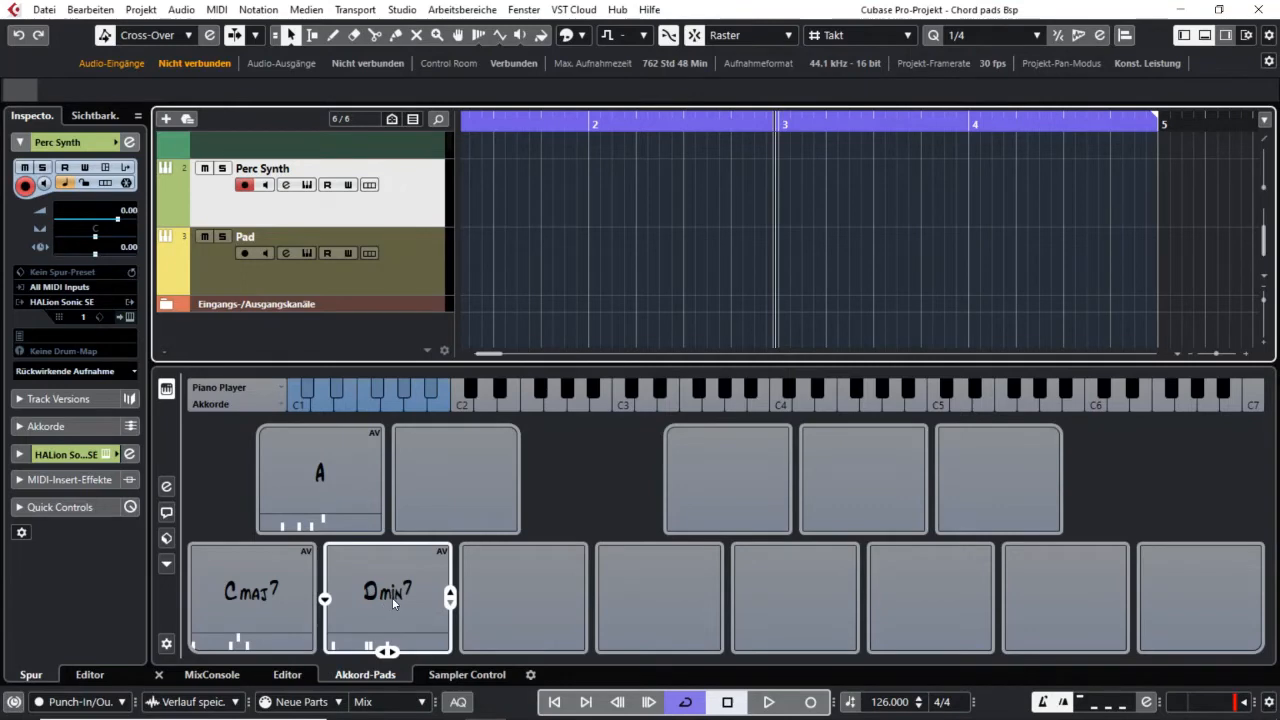
Step: Copy the Dmin7 pad onto the adjacent empty pad and, with the E Piano track selected, change the copy to Dmin7/9
{"action": "left_click_drag", "start_coordinate": [392, 597], "coordinate": [516, 601]}
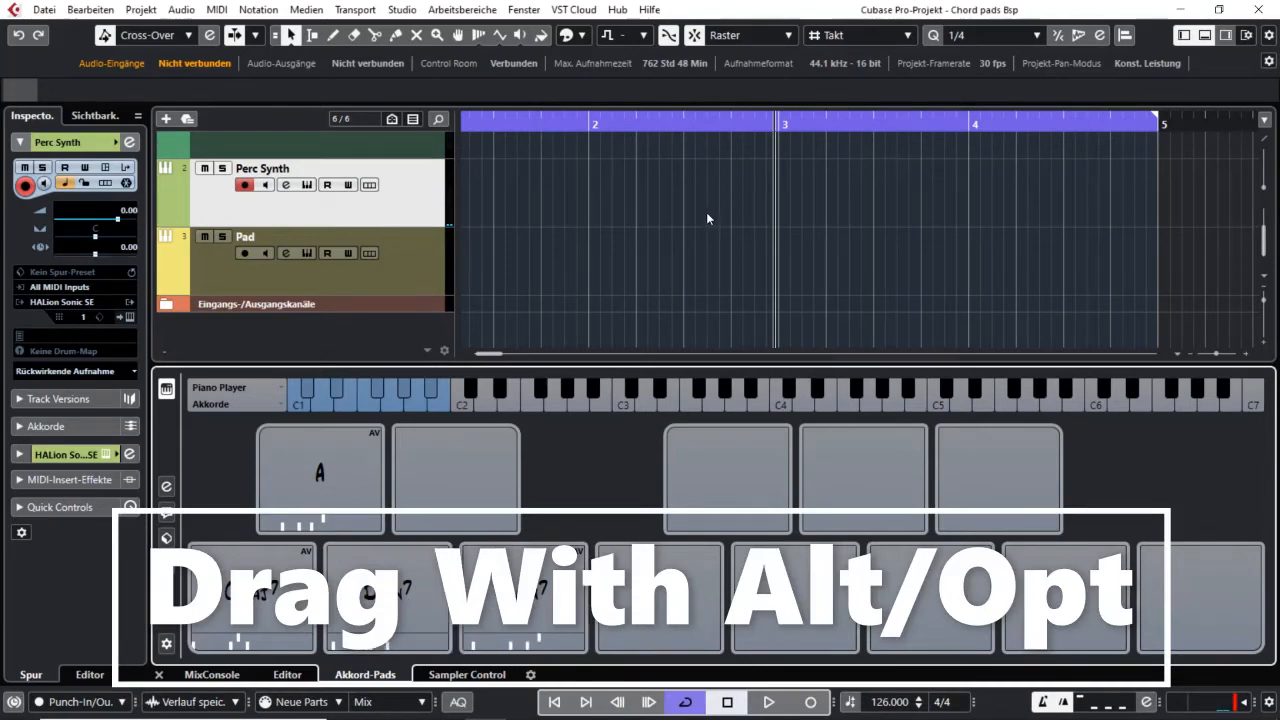
{"action": "scroll", "coordinate": [706, 212], "scroll_direction": "up", "scroll_amount": 3}
{"action": "left_click", "coordinate": [433, 247]}
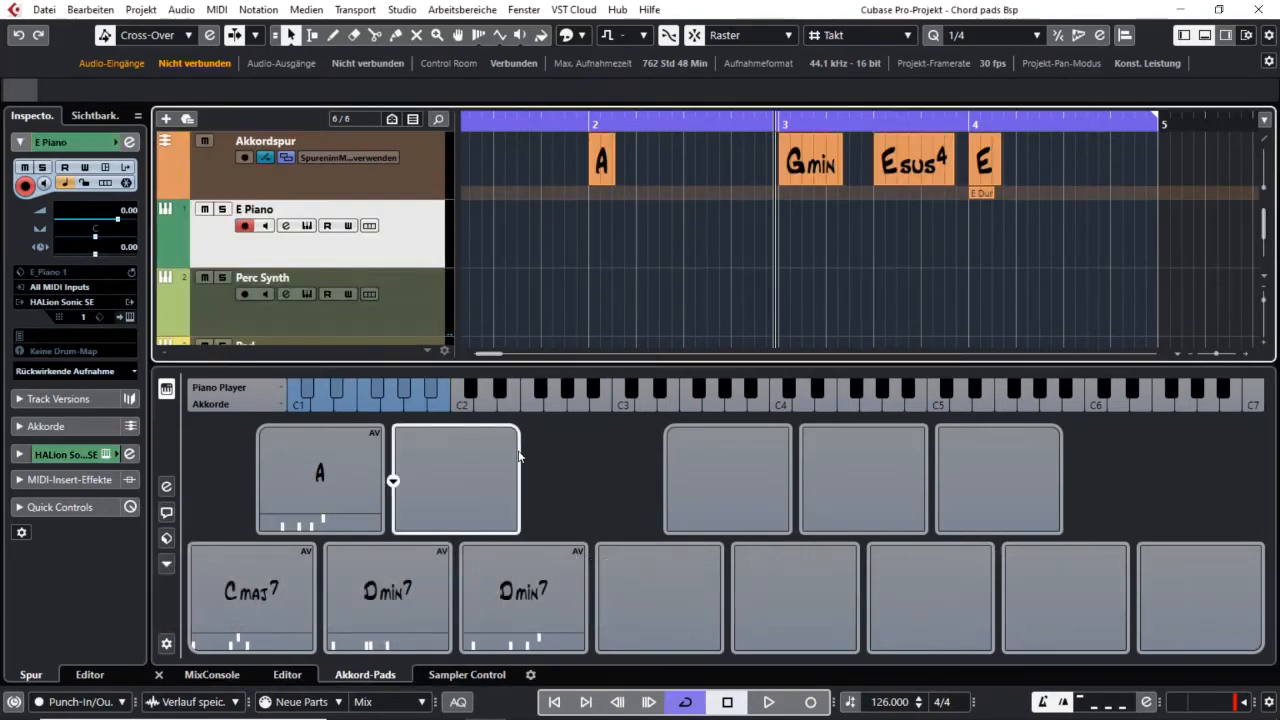
{"action": "mouse_move", "coordinate": [529, 590]}
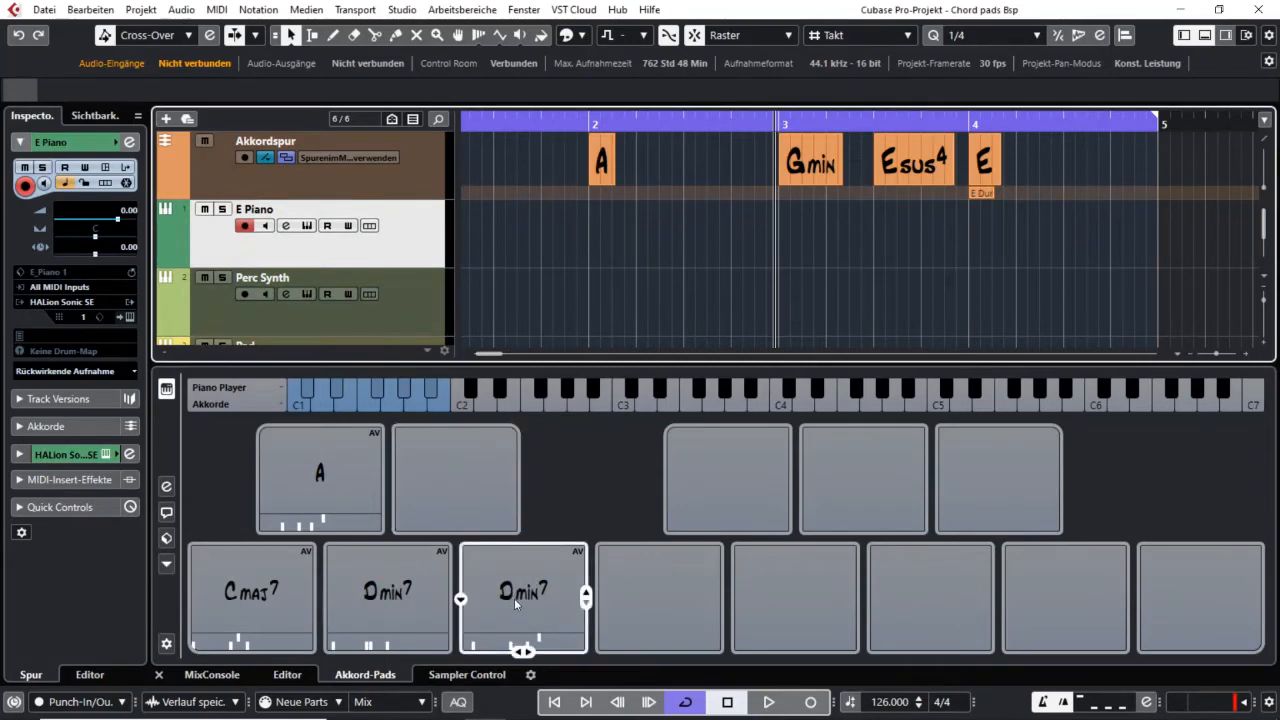
{"action": "left_click", "coordinate": [461, 599]}
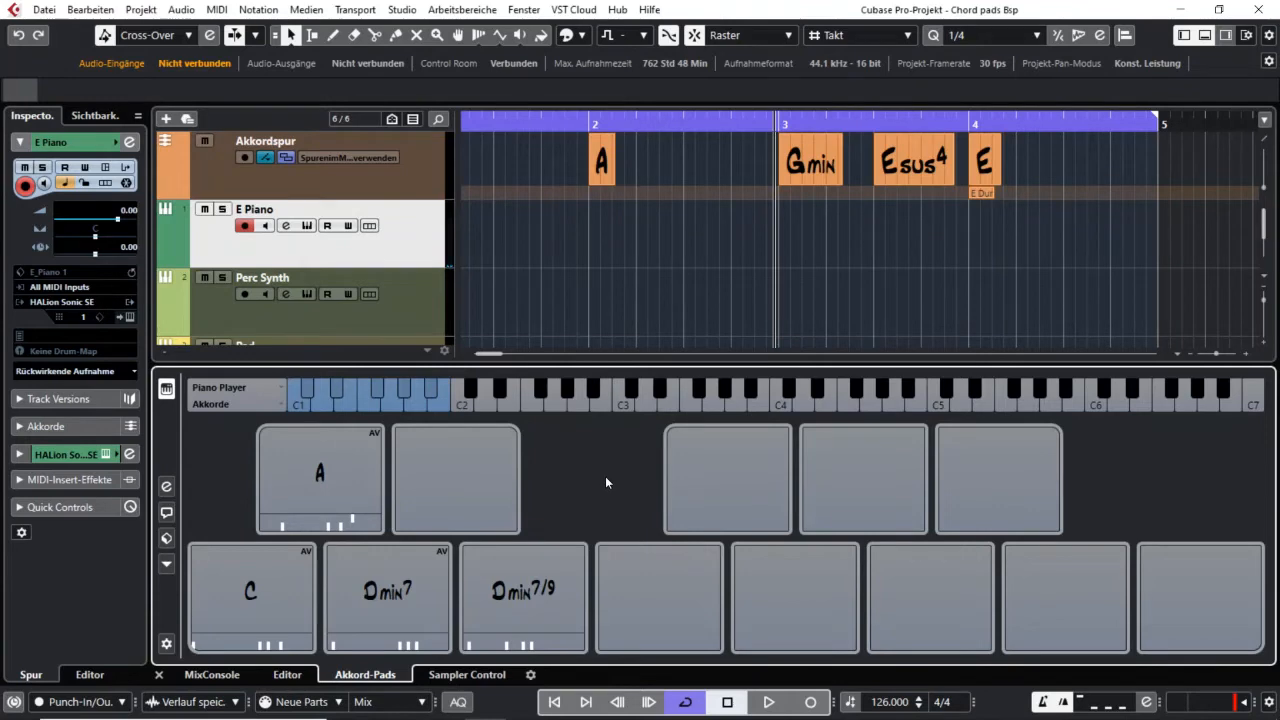
Step: Step through the tensions of the A chord pad from A9 and A6/9 to Amaj7/9/#11
{"action": "mouse_move", "coordinate": [338, 486]}
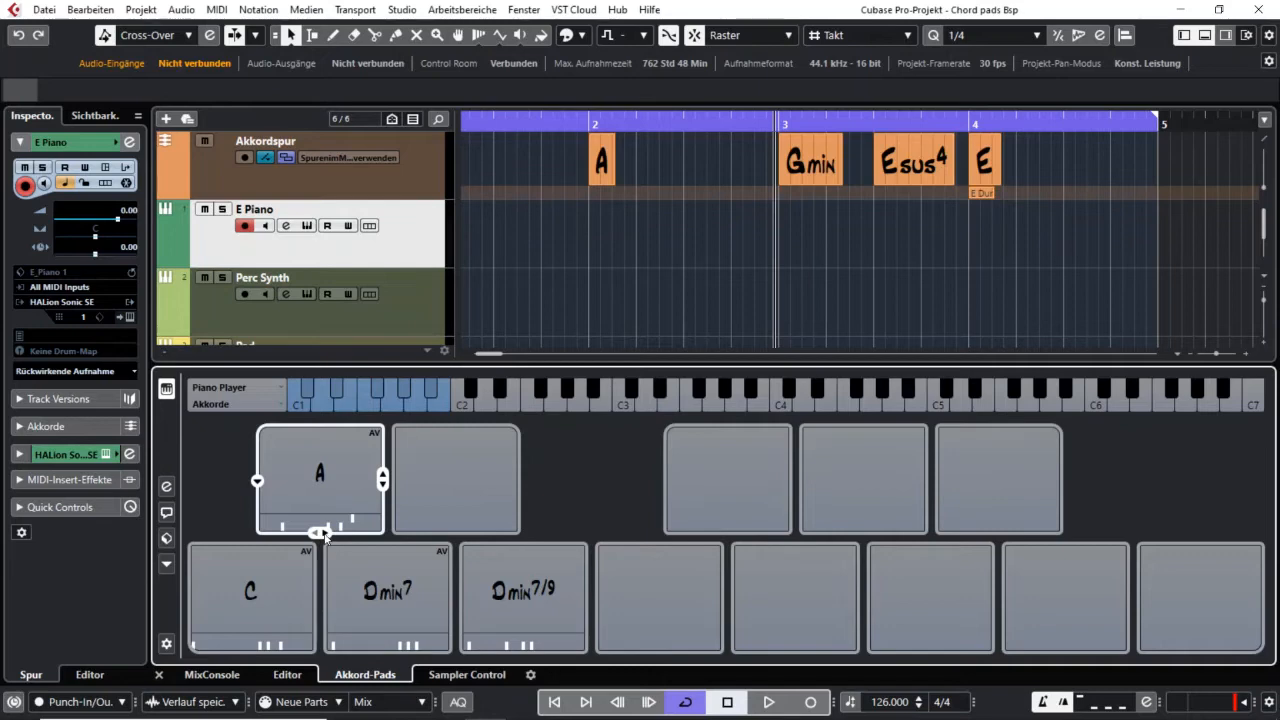
{"action": "left_click", "coordinate": [323, 534]}
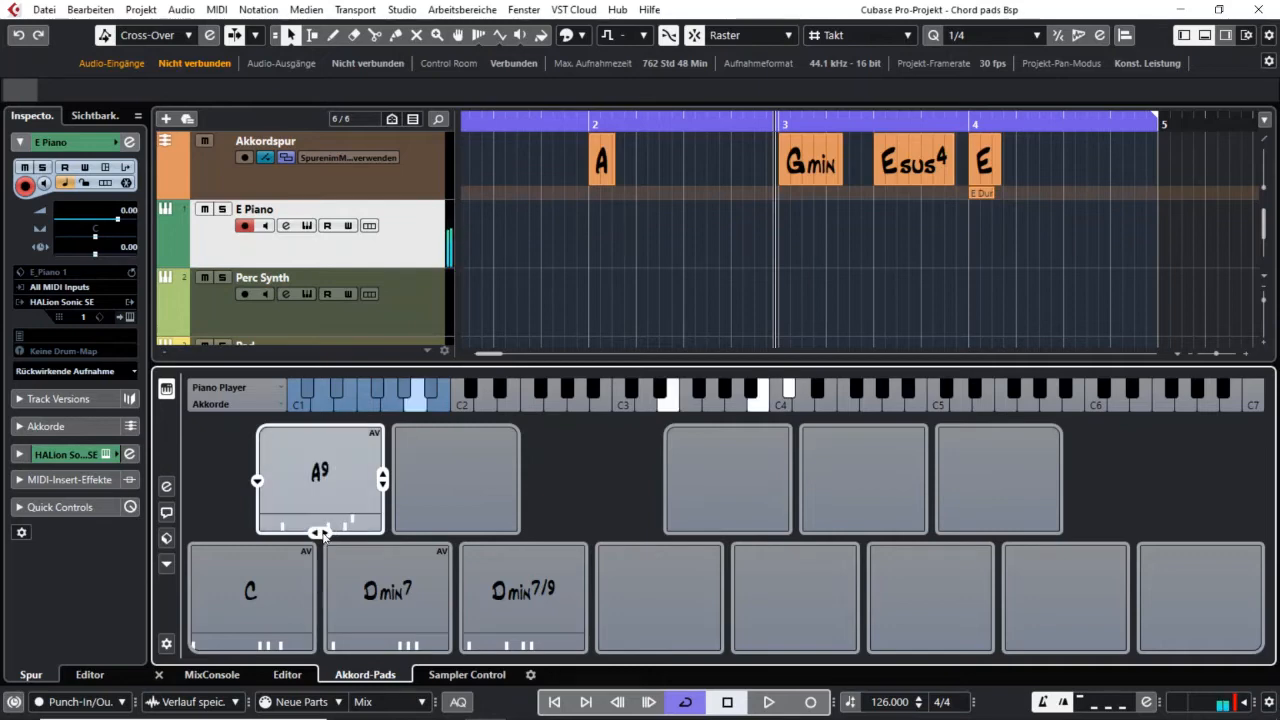
{"action": "left_click", "coordinate": [323, 534]}
{"action": "left_click", "coordinate": [323, 534]}
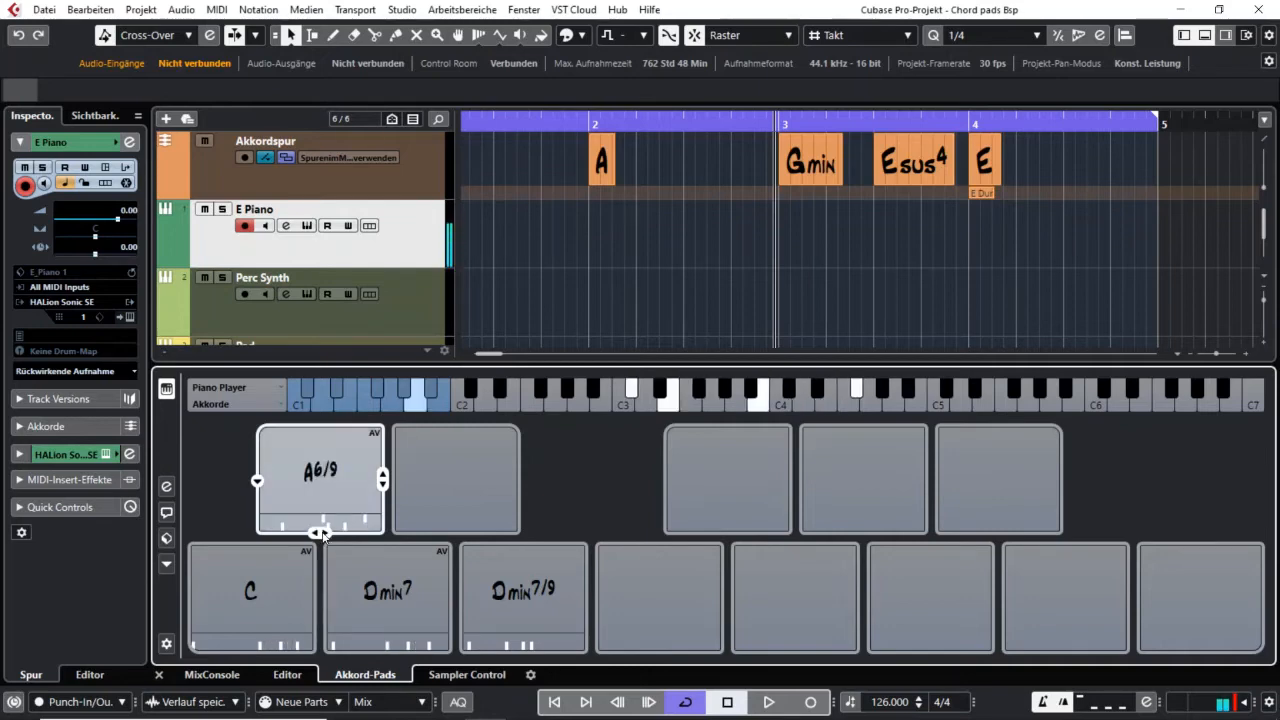
{"action": "left_click", "coordinate": [323, 534]}
{"action": "left_click", "coordinate": [323, 534]}
{"action": "left_click", "coordinate": [323, 534]}
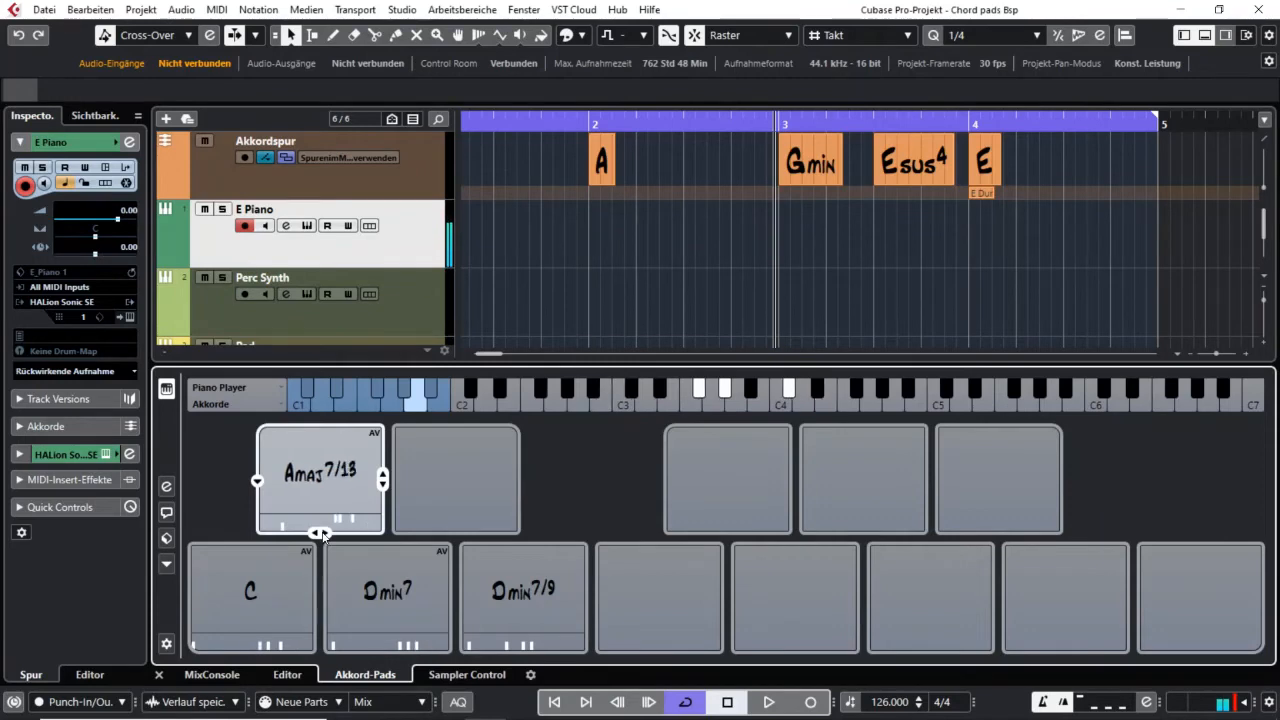
{"action": "left_click", "coordinate": [323, 534]}
{"action": "left_click", "coordinate": [323, 534]}
{"action": "left_click", "coordinate": [323, 534]}
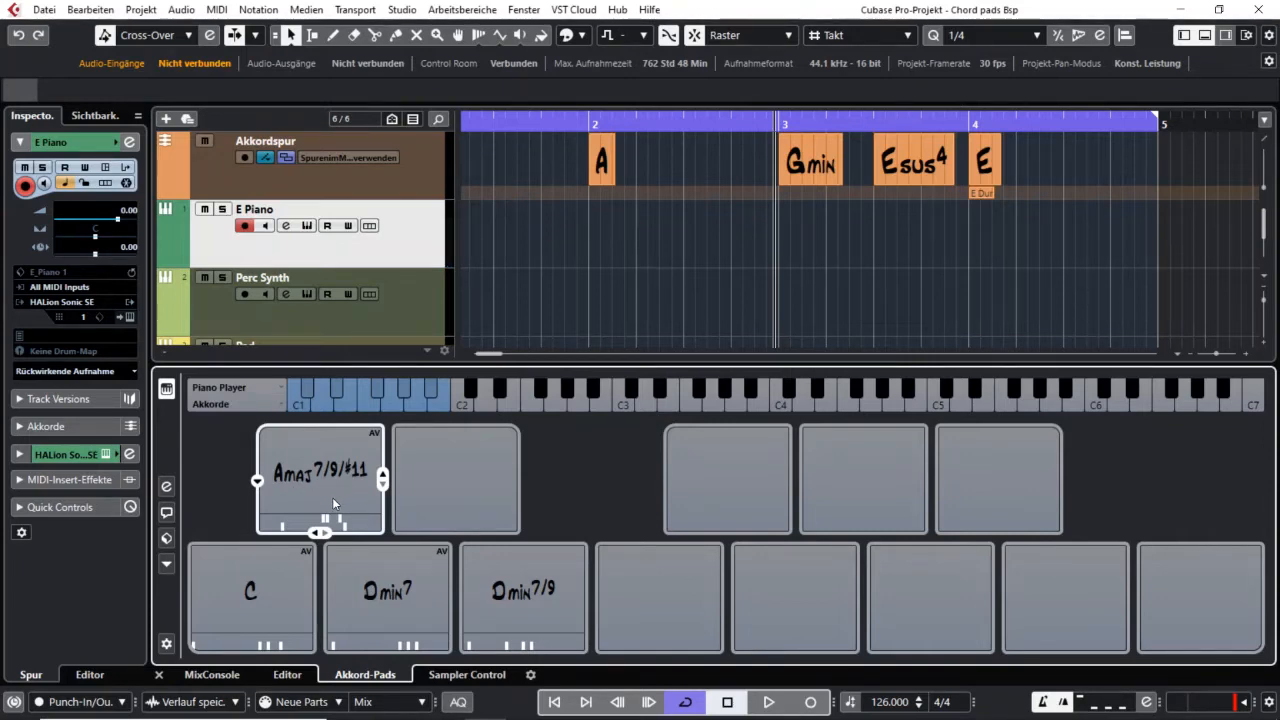
Step: Load the Salsa Party chord pad preset to fill all the pads
{"action": "left_click", "coordinate": [166, 539]}
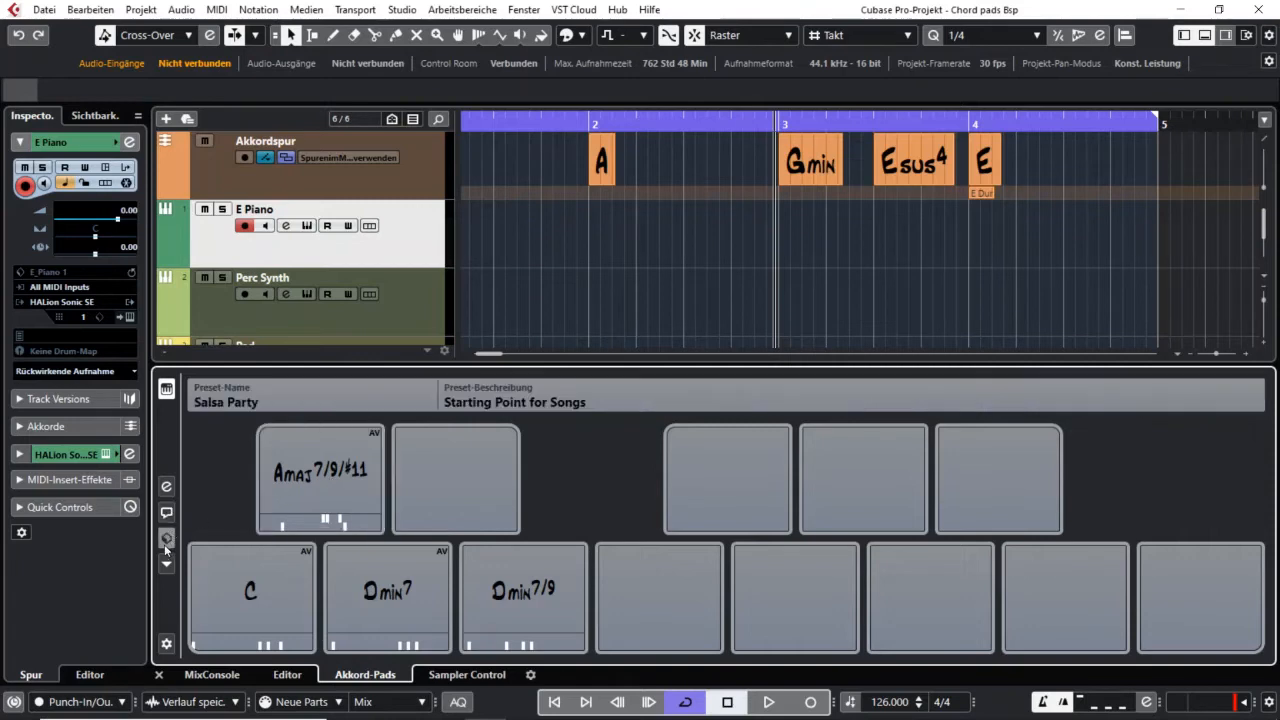
{"action": "left_click", "coordinate": [165, 540]}
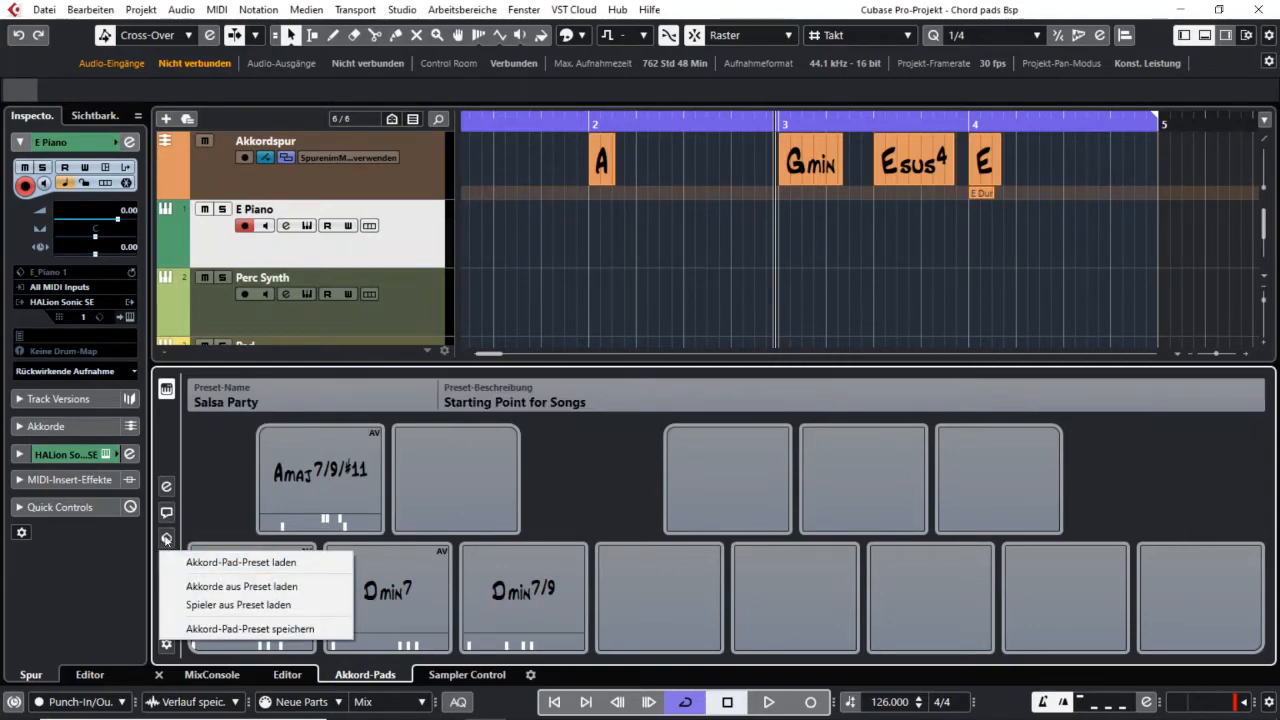
{"action": "left_click", "coordinate": [238, 563]}
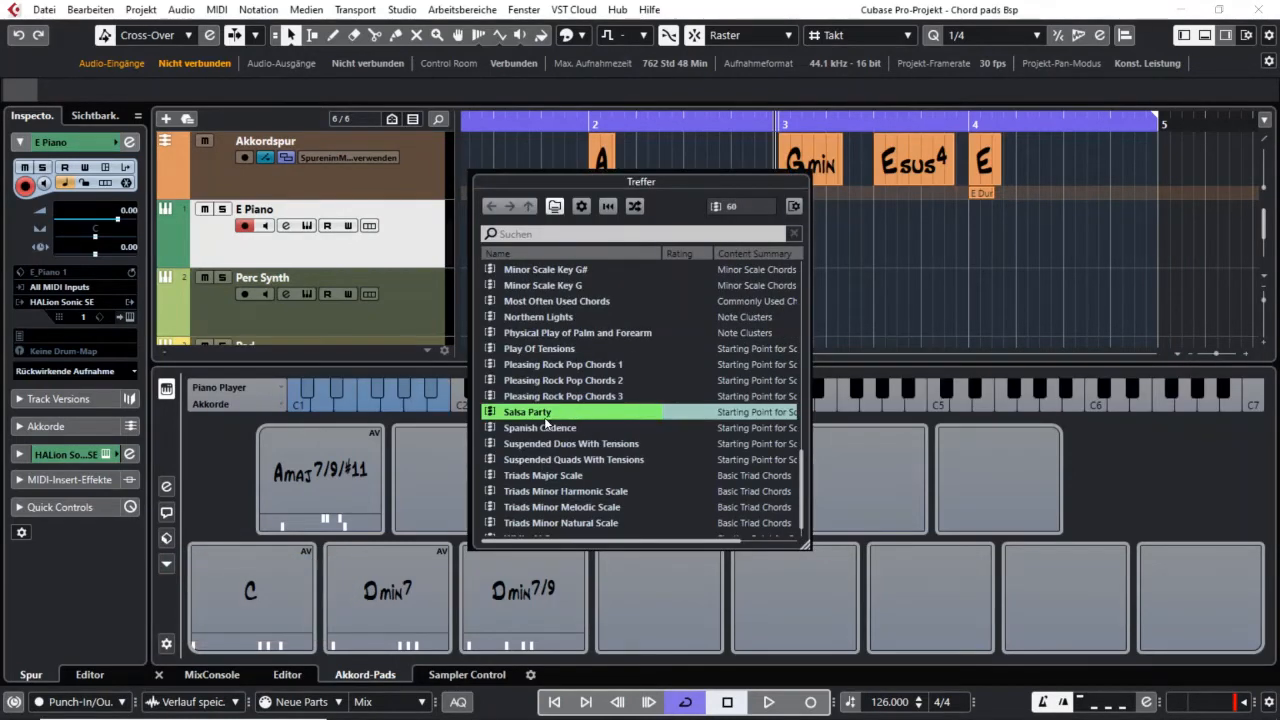
{"action": "double_click", "coordinate": [541, 413]}
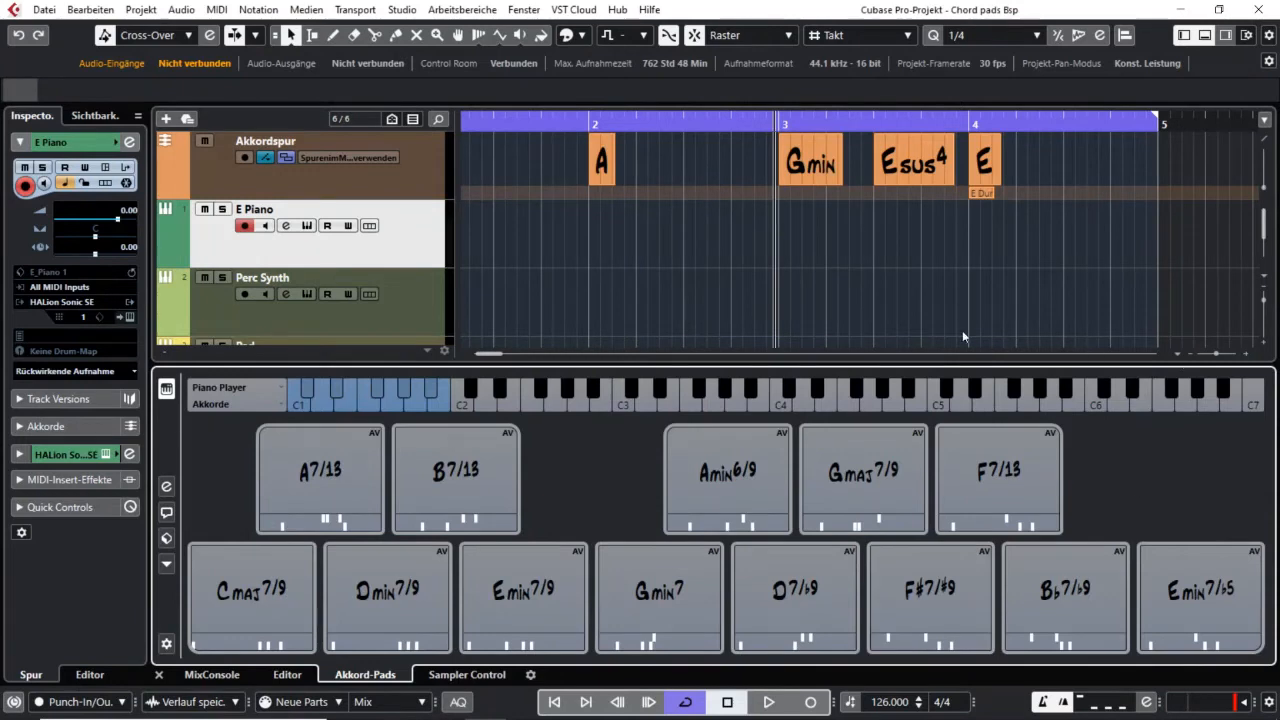
Step: Play the preset's Amin6/9, D7/b9, Gmin7, Emin7/9, B7/13, A7/13 and Dmin7/9 pads with the E Piano sound
{"action": "left_click", "coordinate": [724, 488]}
{"action": "left_click", "coordinate": [800, 583]}
{"action": "left_click", "coordinate": [652, 609]}
{"action": "left_click", "coordinate": [544, 599]}
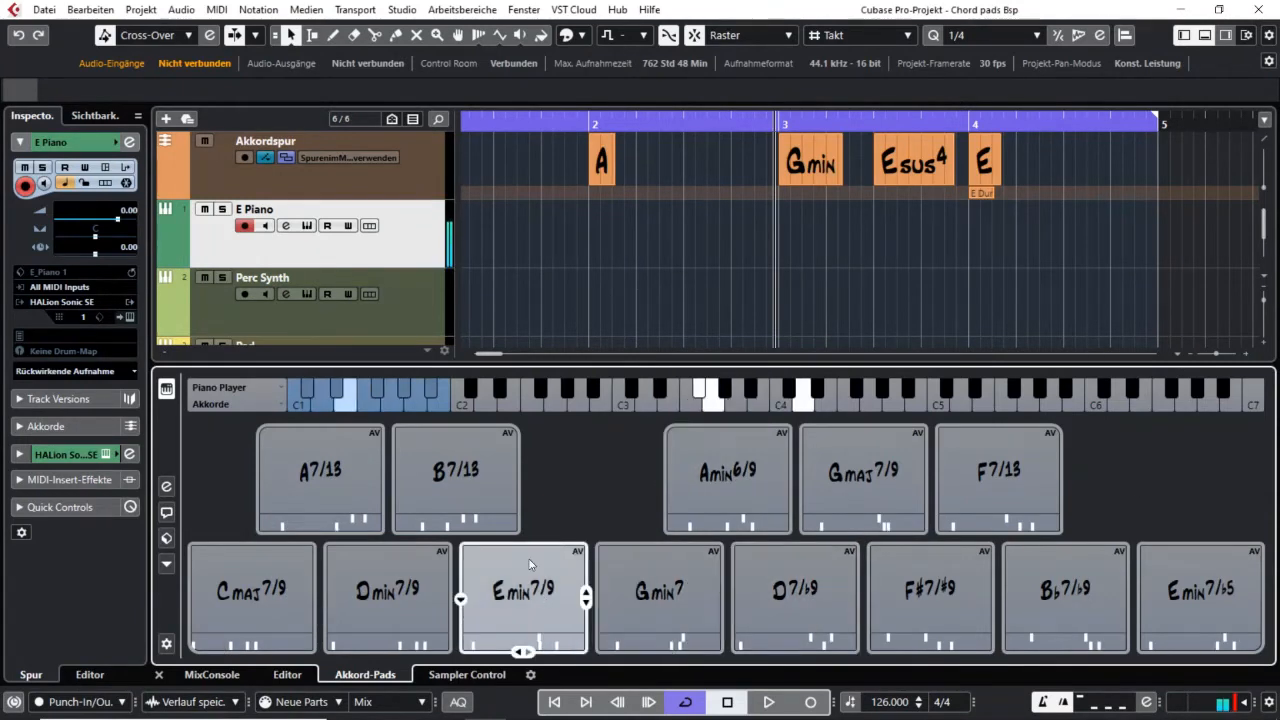
{"action": "left_click", "coordinate": [488, 462]}
{"action": "left_click", "coordinate": [320, 475]}
{"action": "left_click", "coordinate": [386, 610]}
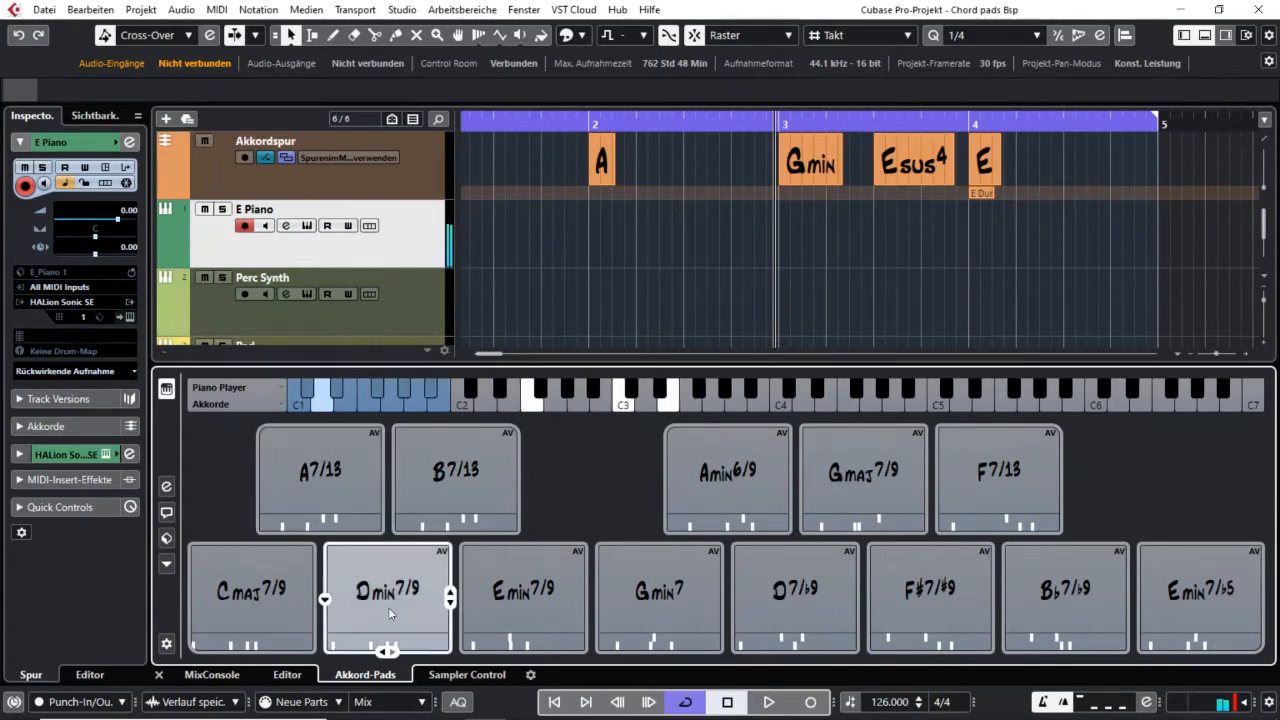
{"action": "left_click", "coordinate": [689, 576]}
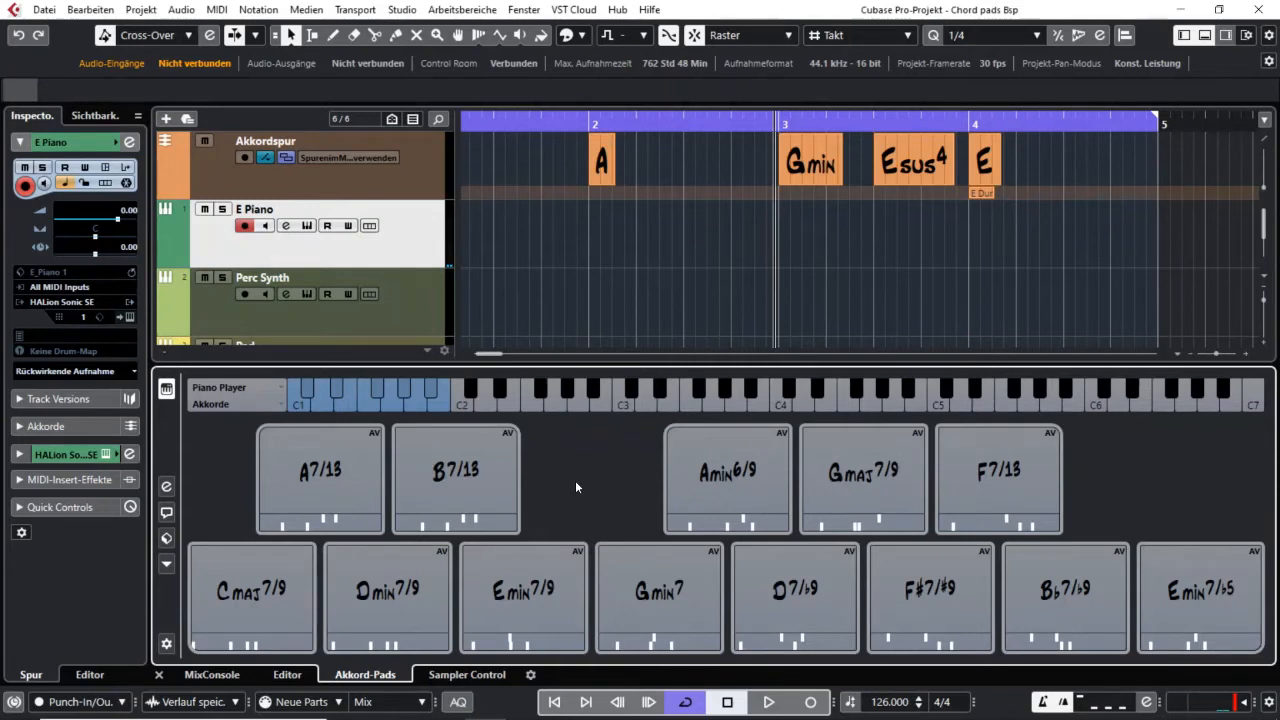
{"action": "left_click", "coordinate": [166, 538]}
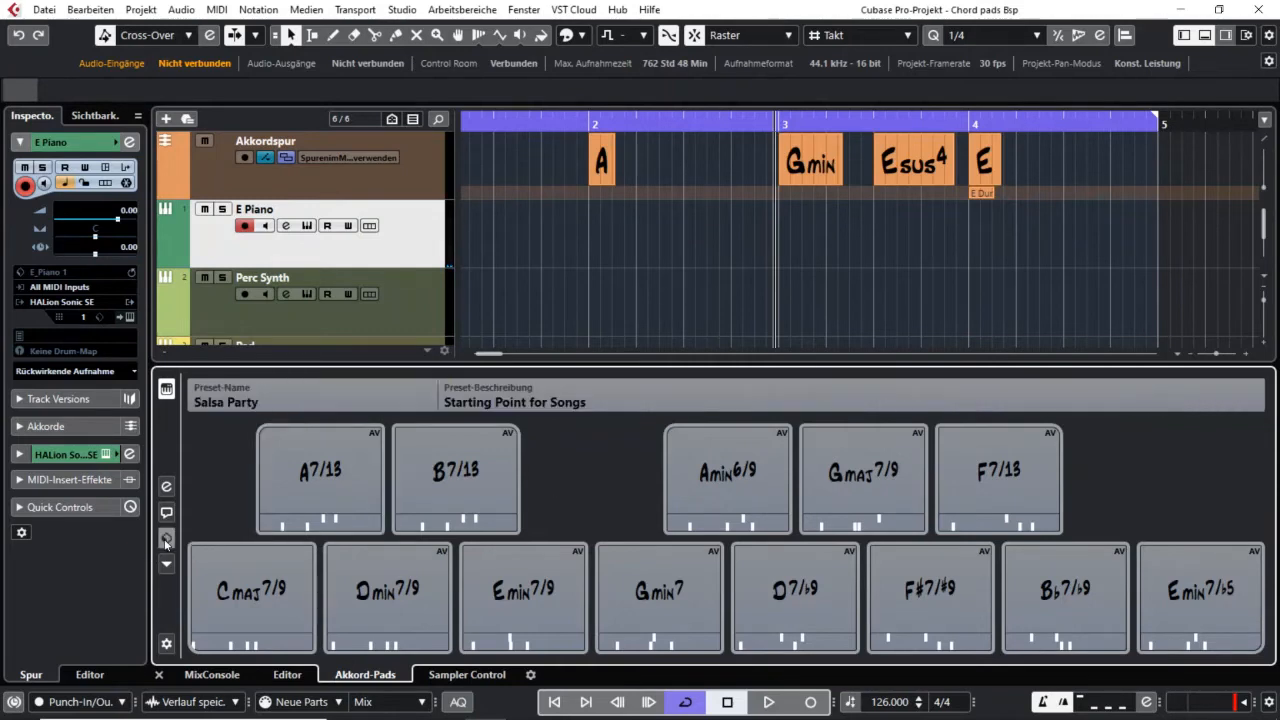
{"action": "left_click", "coordinate": [165, 541]}
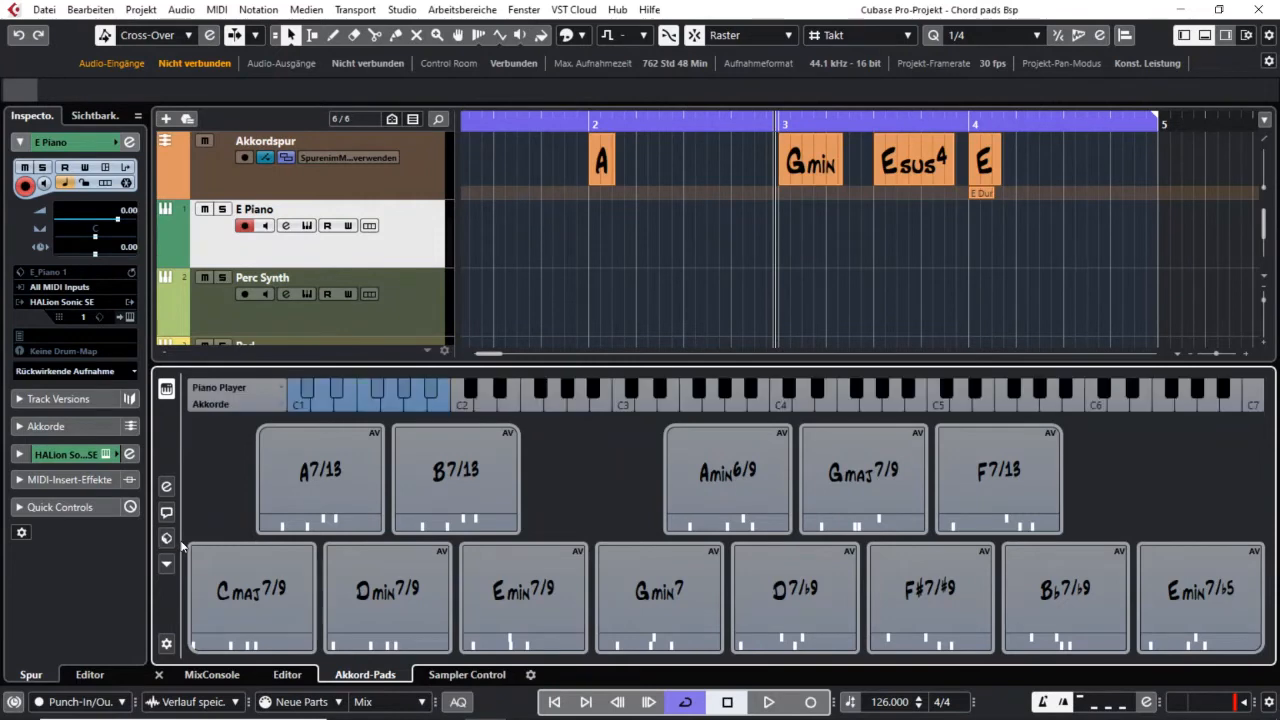
{"action": "left_click", "coordinate": [165, 543]}
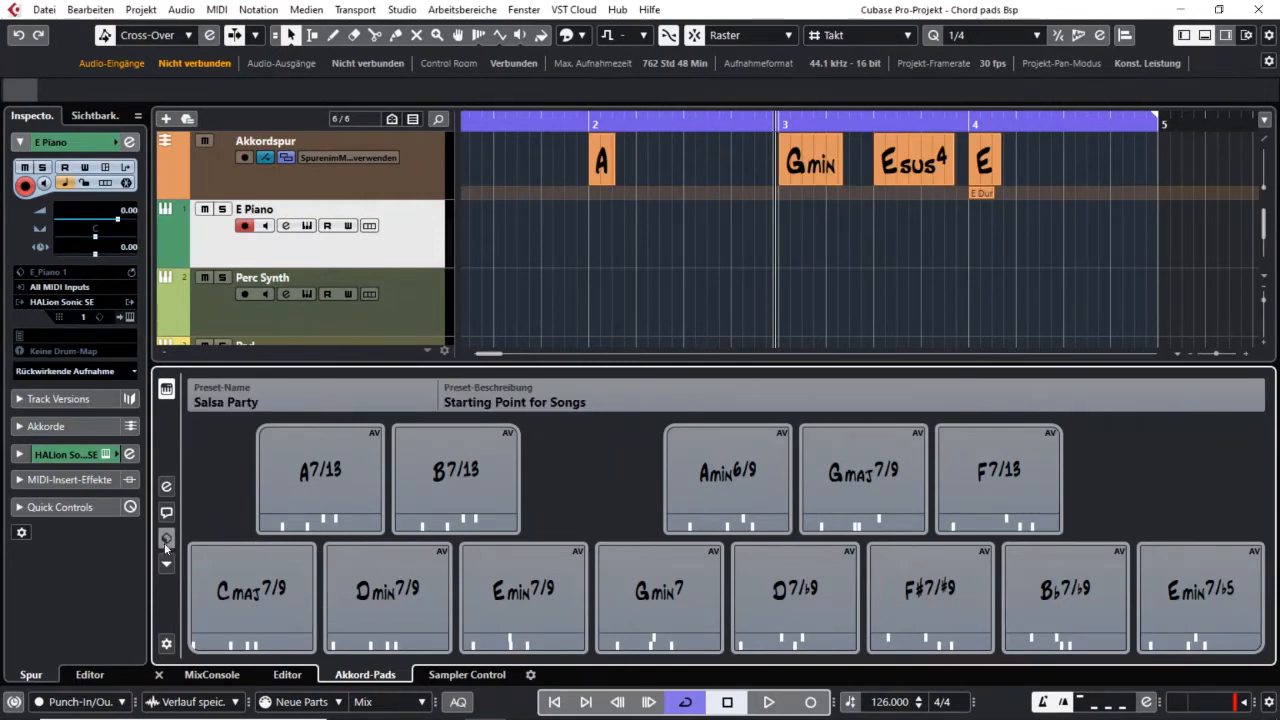
{"action": "left_click", "coordinate": [164, 543]}
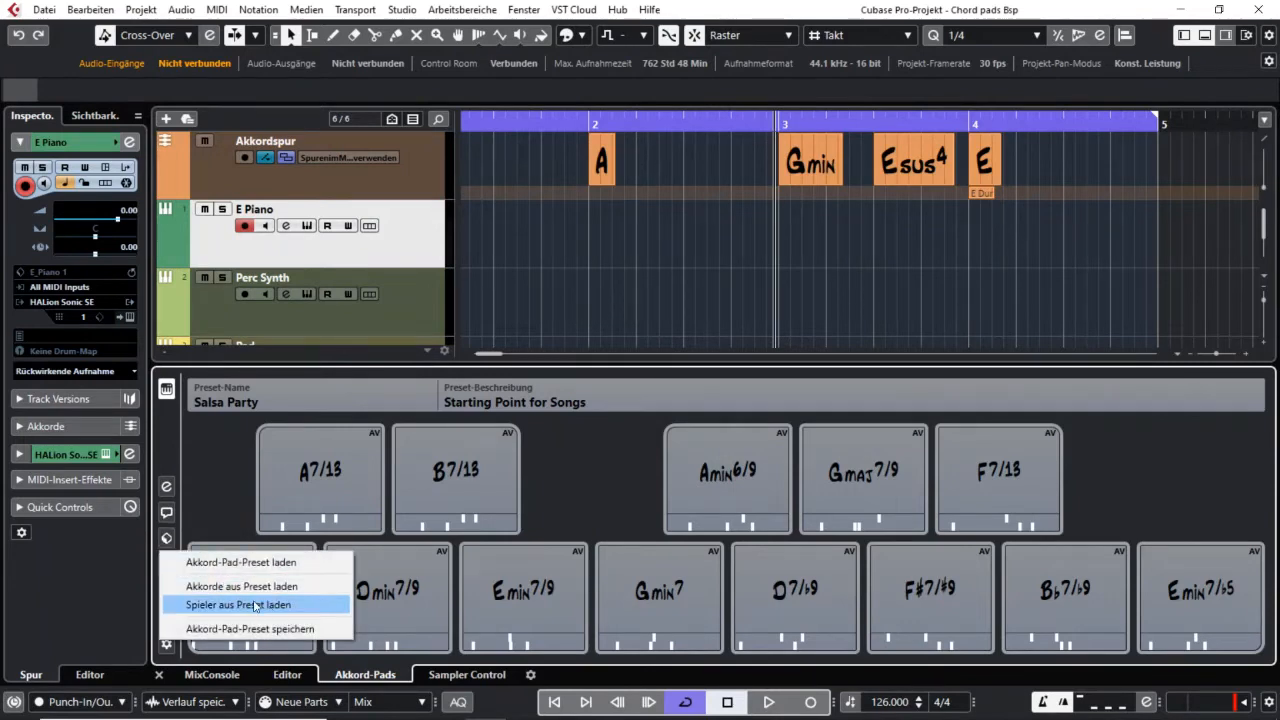
{"action": "left_click", "coordinate": [585, 486]}
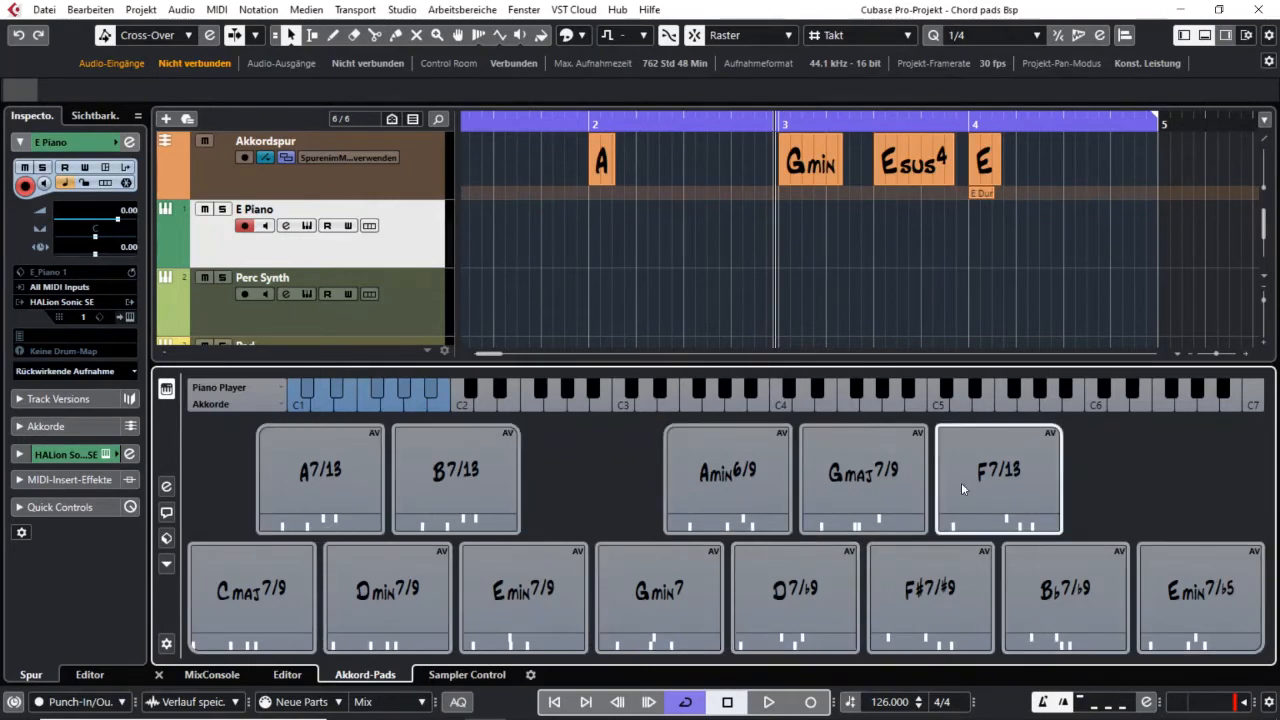
Step: Swap the chords of the Amin6/9 and D7/b9 pads and swap them back to their original places
{"action": "mouse_move", "coordinate": [688, 491]}
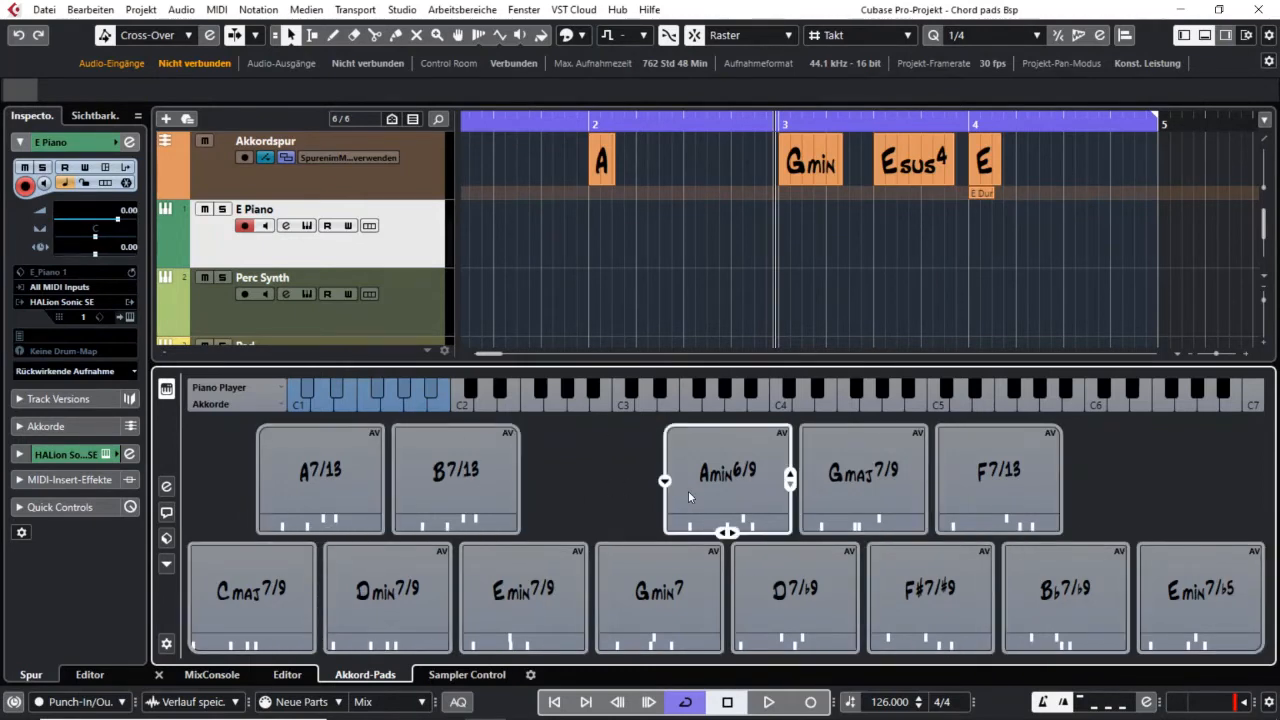
{"action": "left_click", "coordinate": [733, 472]}
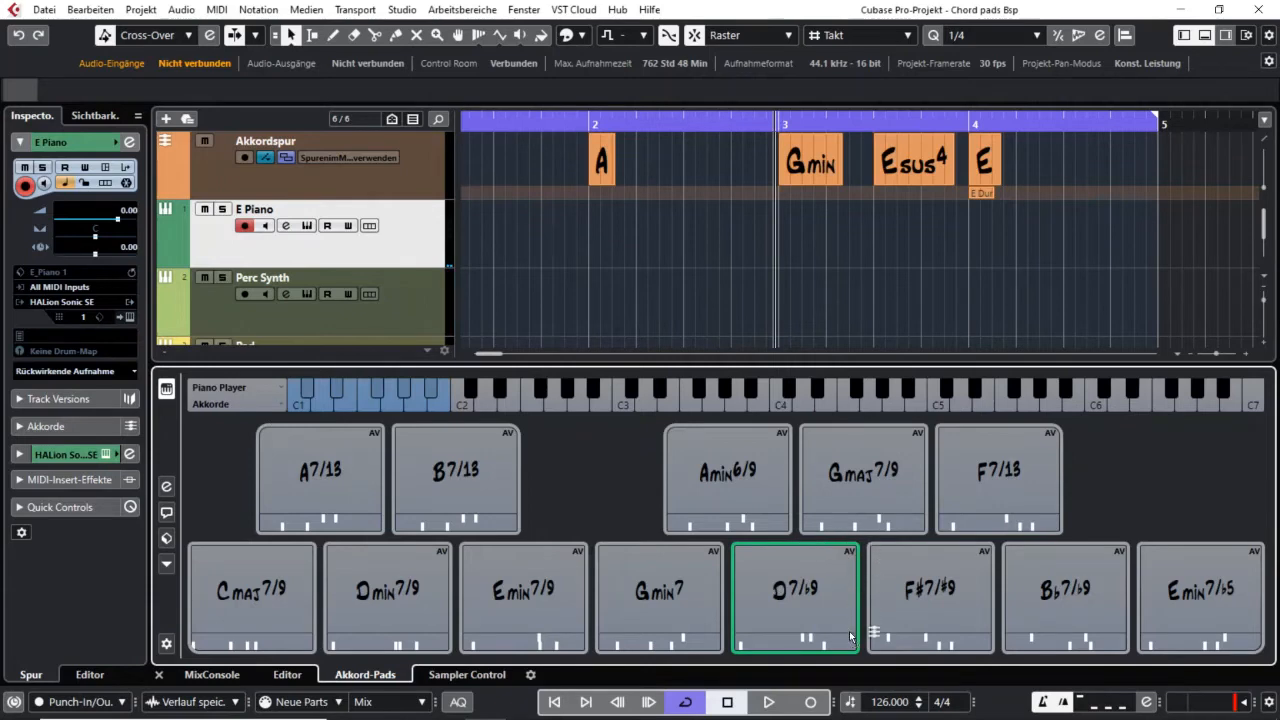
{"action": "left_click_drag", "start_coordinate": [763, 556], "coordinate": [778, 604]}
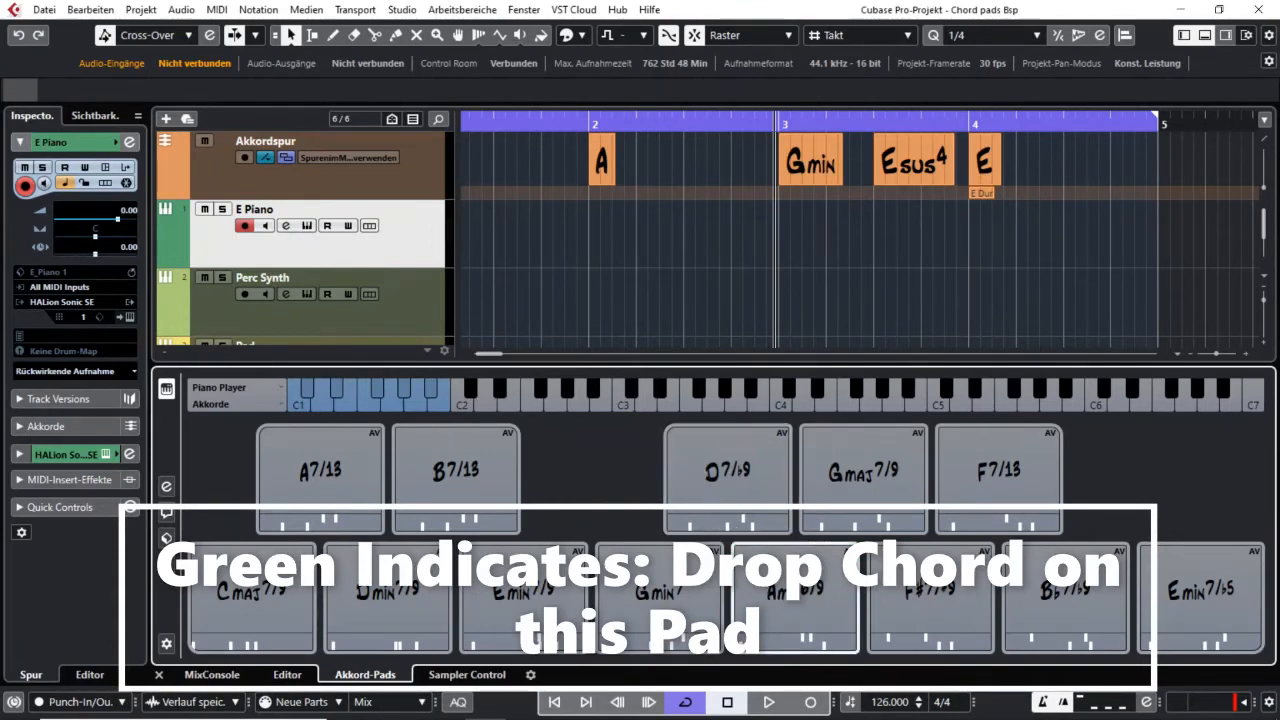
{"action": "left_click", "coordinate": [768, 570]}
{"action": "left_click_drag", "start_coordinate": [768, 570], "coordinate": [716, 470]}
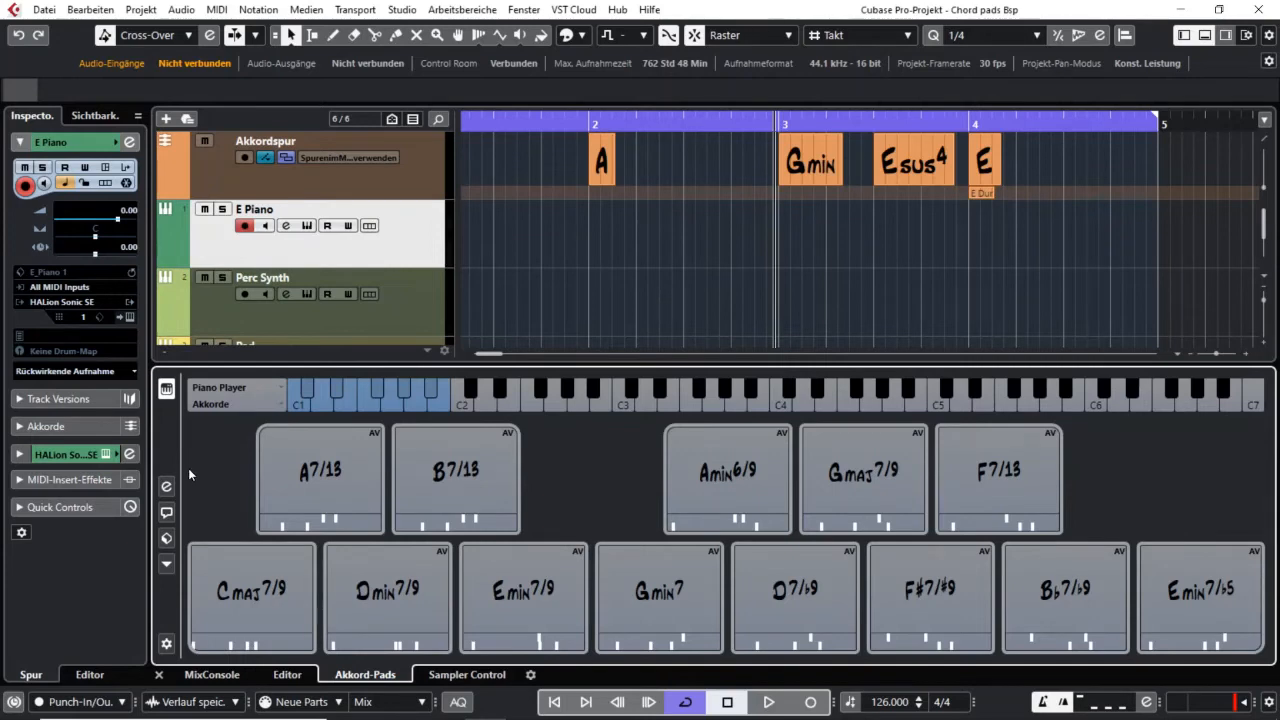
Step: In the chord pad layout settings, try the keyboard layout with 2 octaves and return it to 1
{"action": "left_click", "coordinate": [166, 645]}
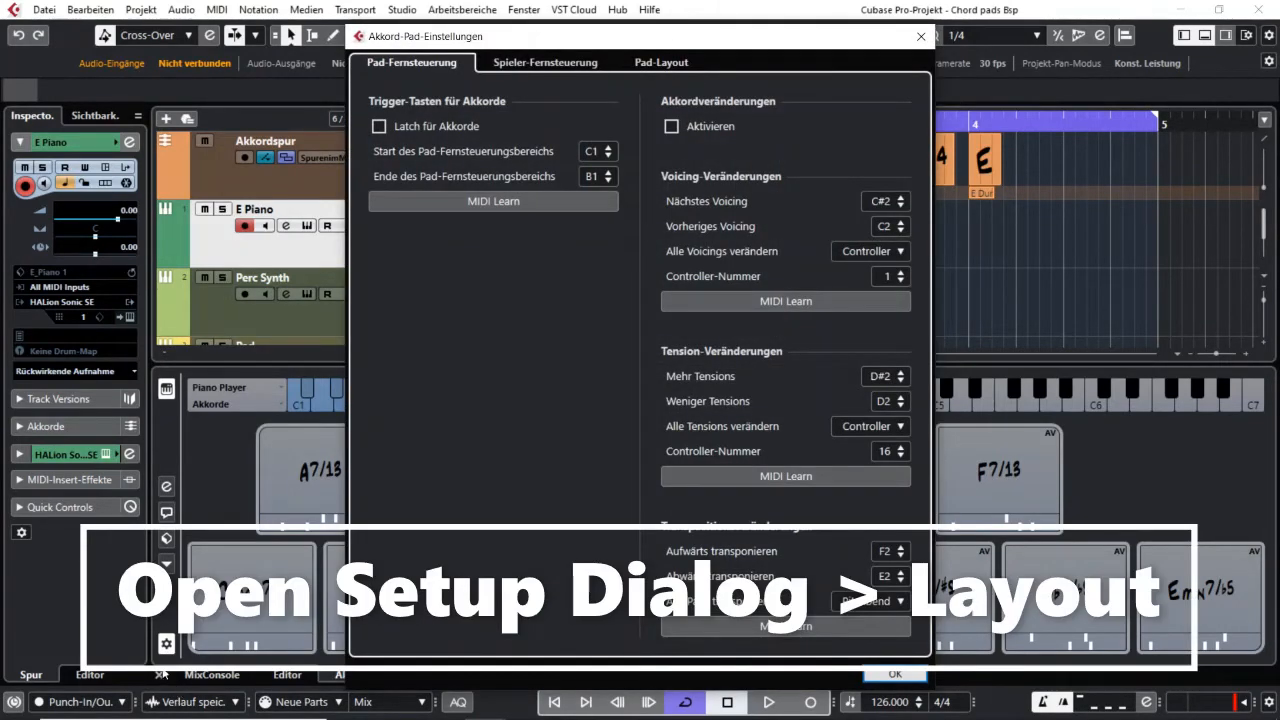
{"action": "left_click", "coordinate": [664, 63]}
{"action": "left_click_drag", "start_coordinate": [588, 37], "coordinate": [398, 89]}
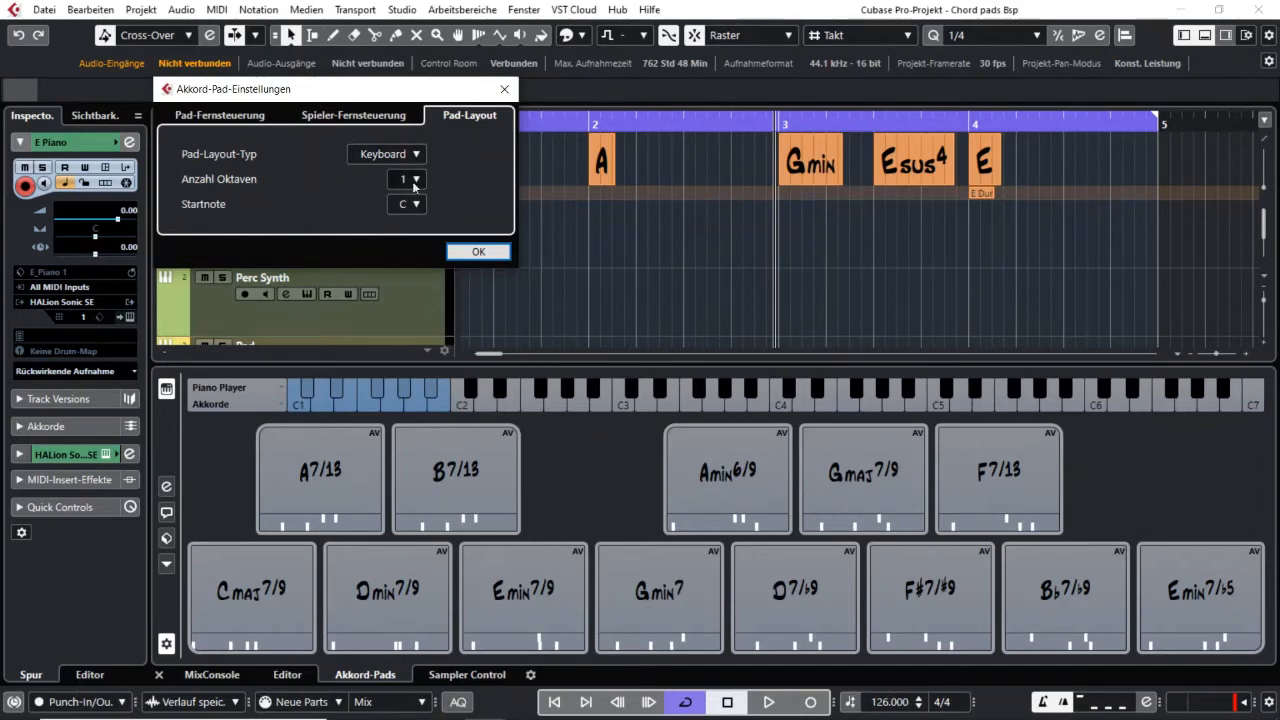
{"action": "left_click", "coordinate": [418, 180]}
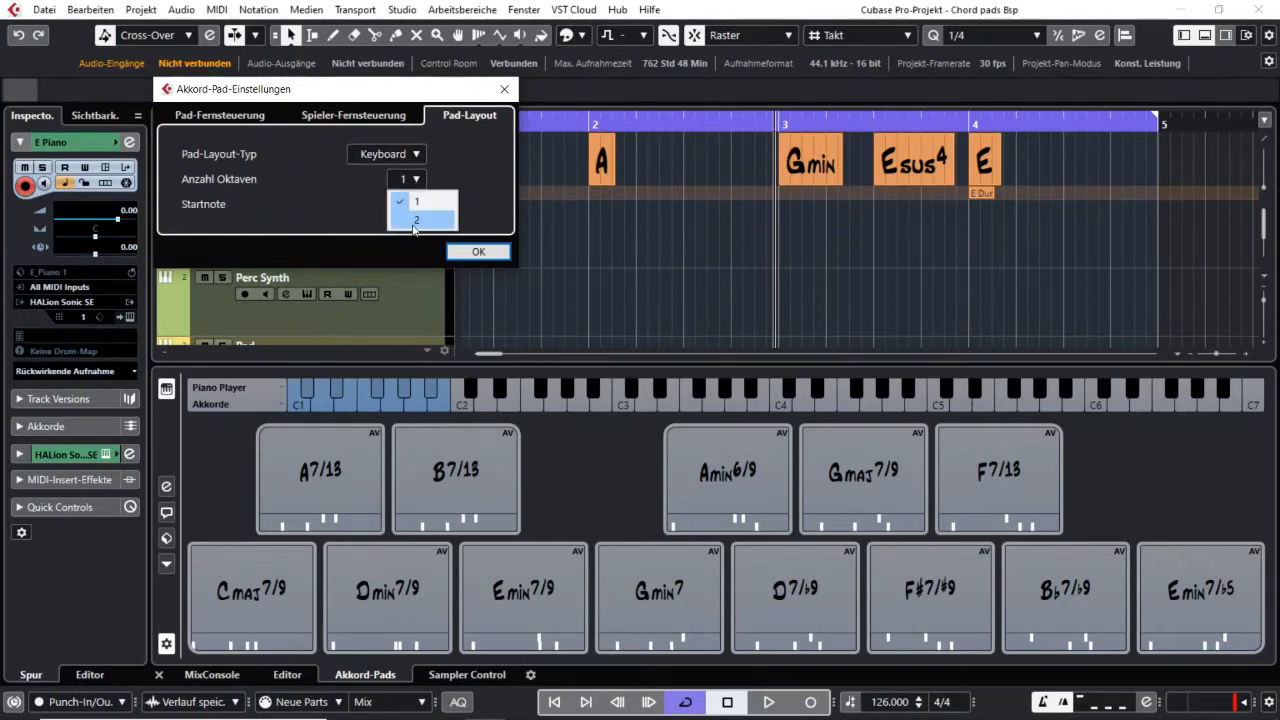
{"action": "left_click", "coordinate": [414, 220]}
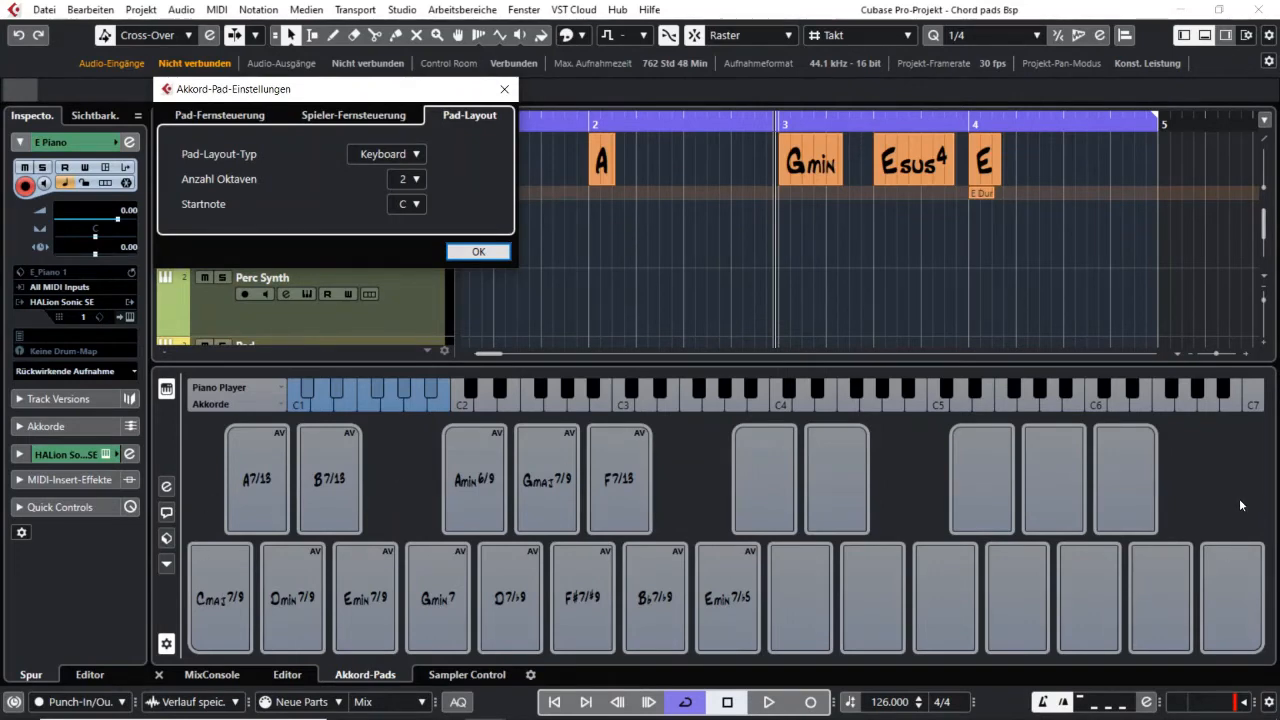
{"action": "left_click", "coordinate": [414, 180]}
{"action": "left_click", "coordinate": [412, 201]}
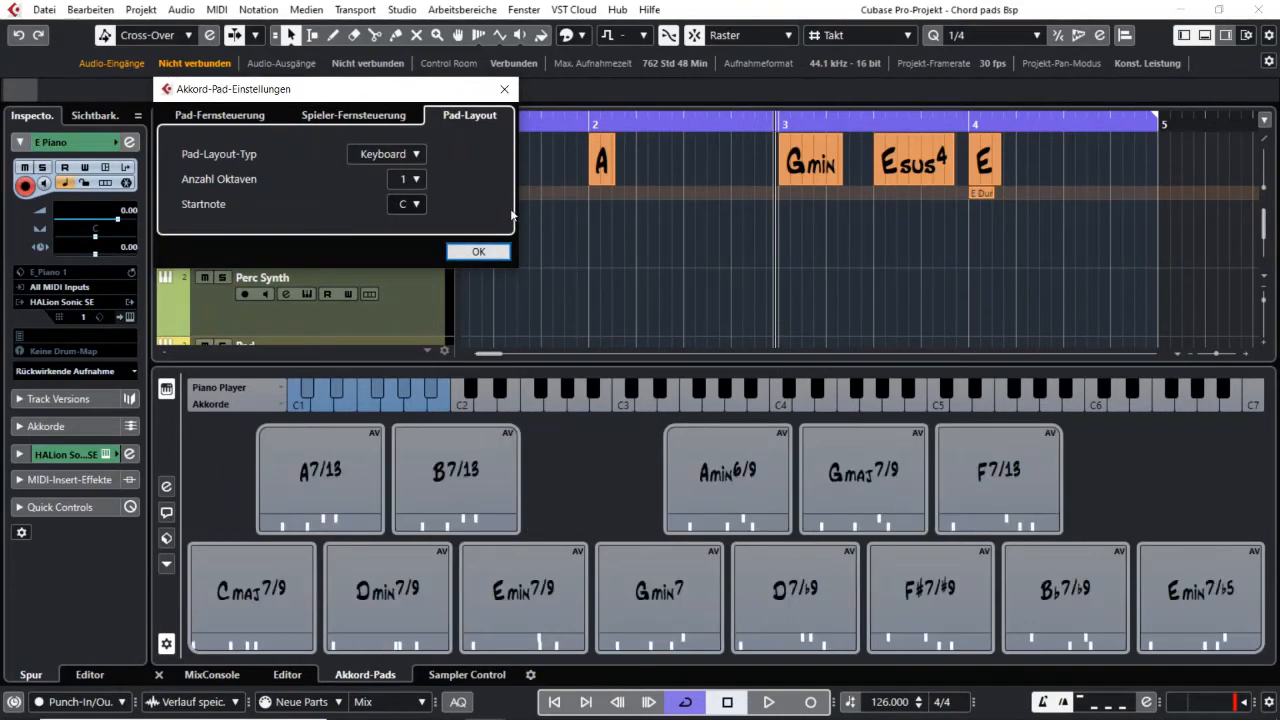
Step: Switch the pad layout type to Raster and arrange the pads in 2 rows and 4 columns
{"action": "left_click", "coordinate": [414, 156]}
{"action": "left_click", "coordinate": [390, 192]}
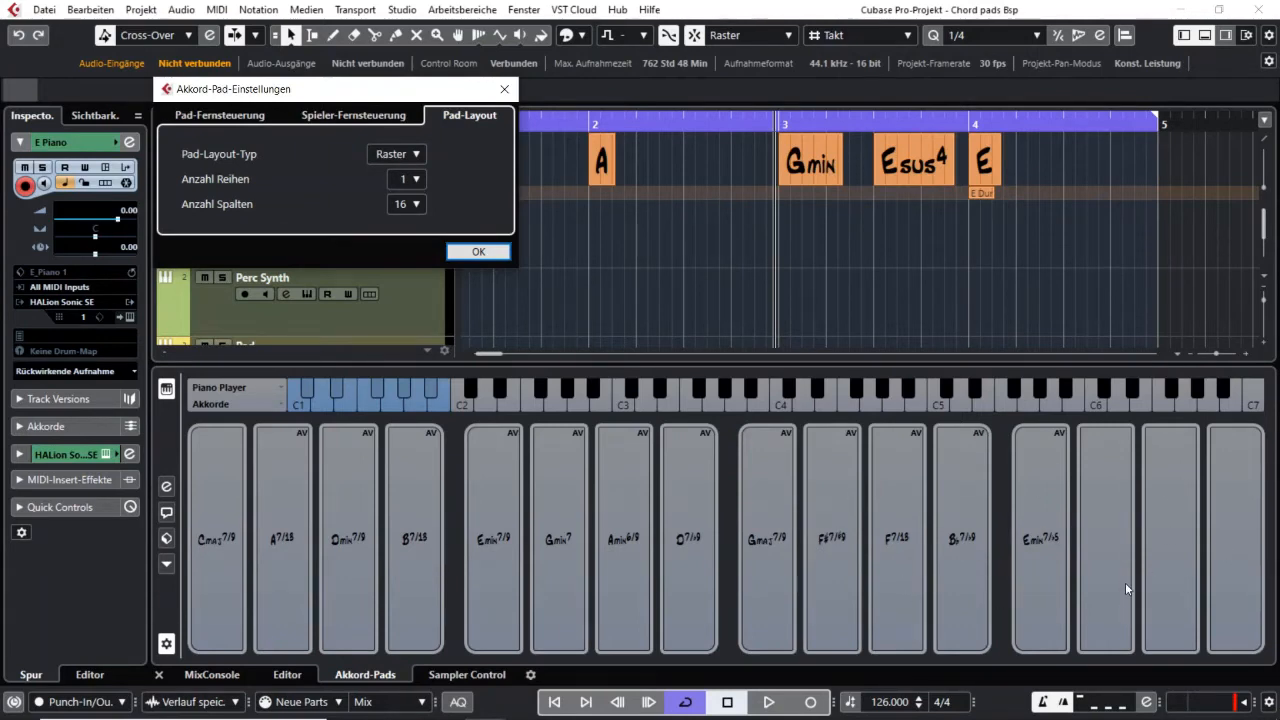
{"action": "left_click", "coordinate": [406, 179]}
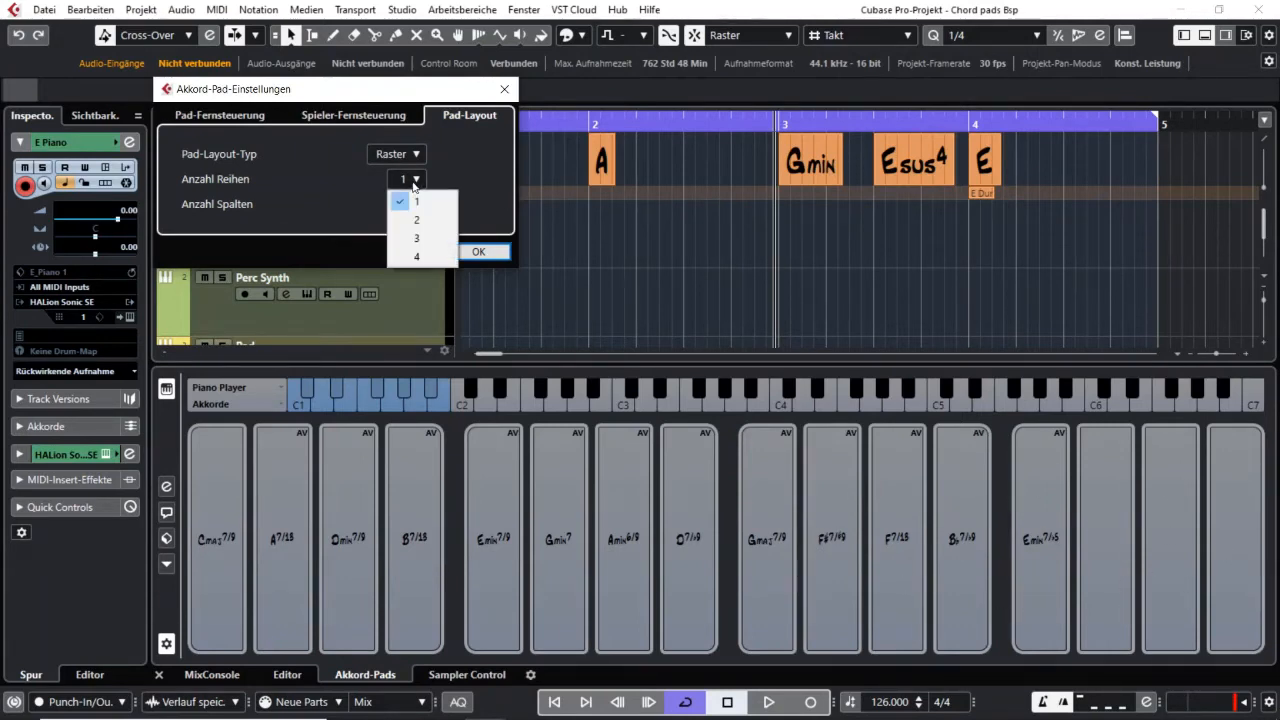
{"action": "left_click", "coordinate": [405, 222]}
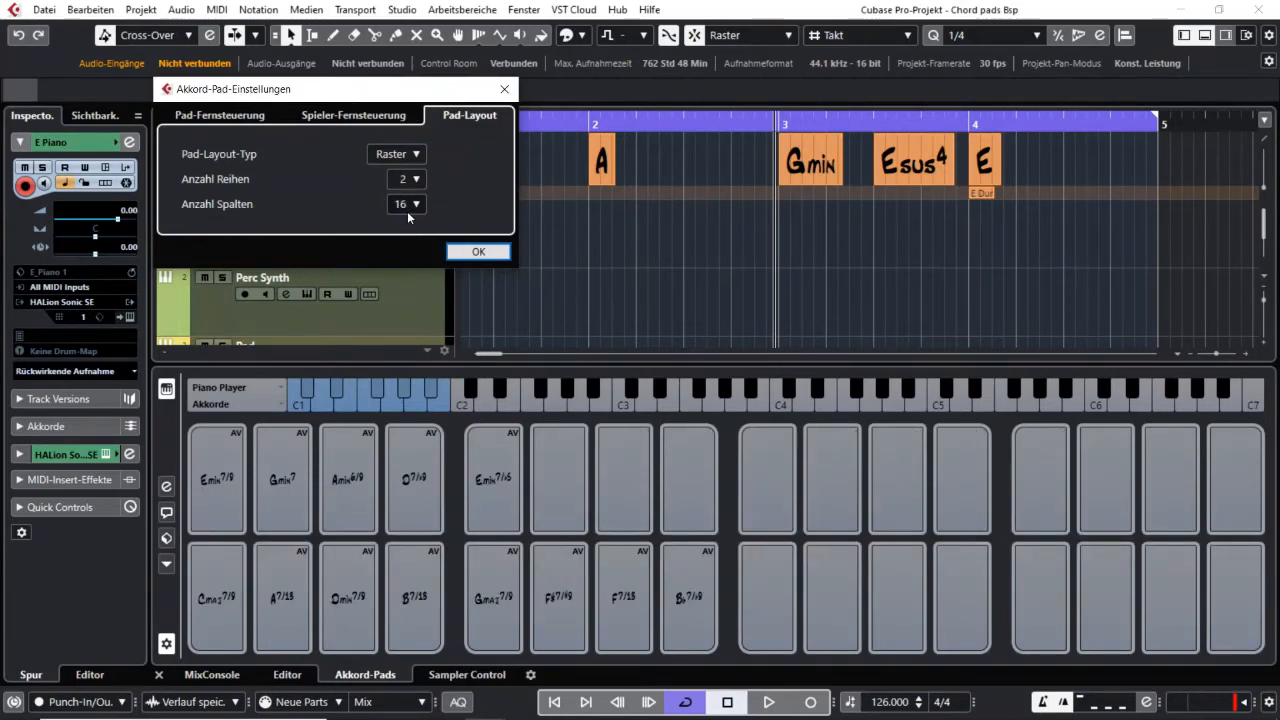
{"action": "left_click", "coordinate": [407, 209]}
{"action": "left_click", "coordinate": [411, 235]}
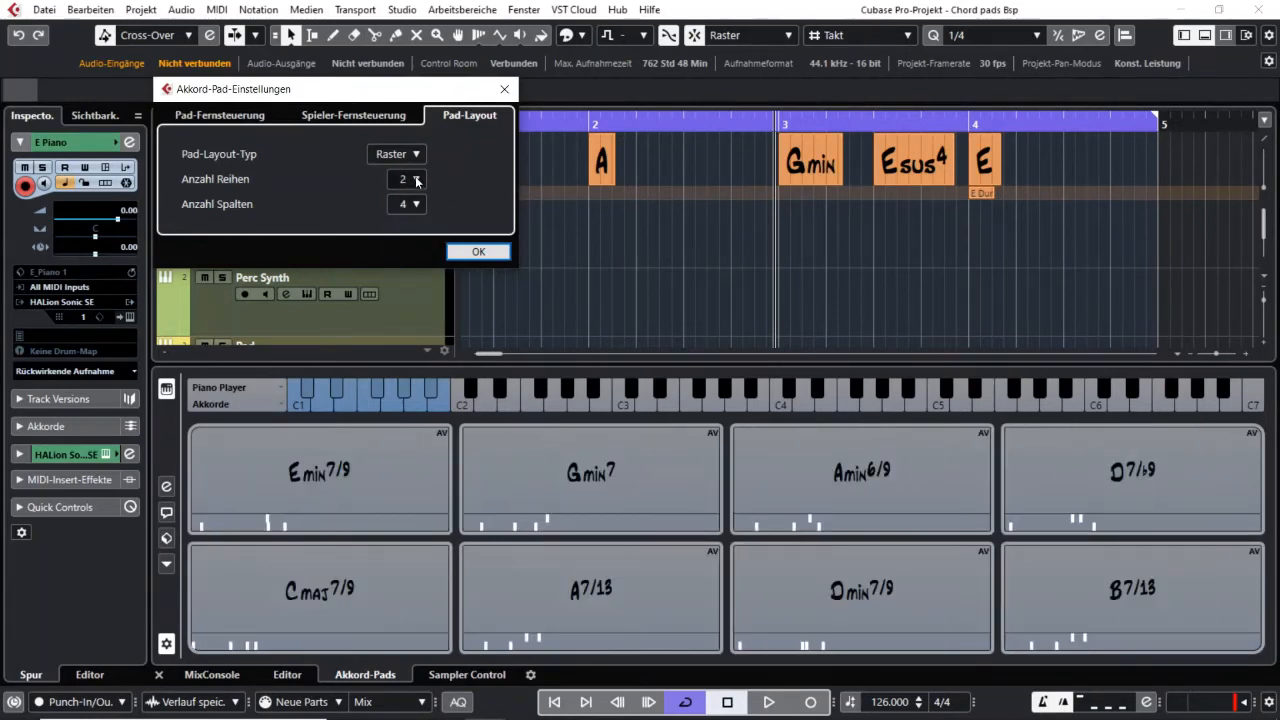
Step: Increase the rows of the pad grid to 3 and on to 4
{"action": "left_click", "coordinate": [406, 179]}
{"action": "left_click", "coordinate": [406, 238]}
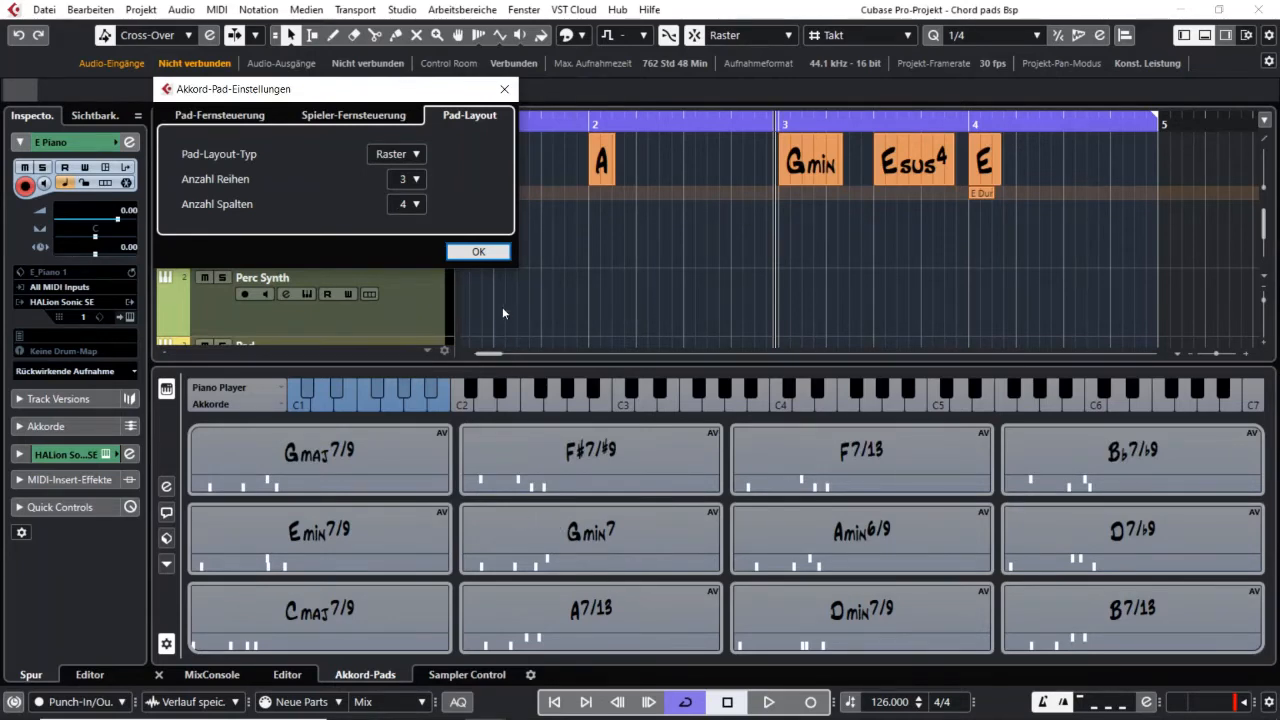
{"action": "left_click", "coordinate": [412, 179]}
{"action": "left_click", "coordinate": [416, 256]}
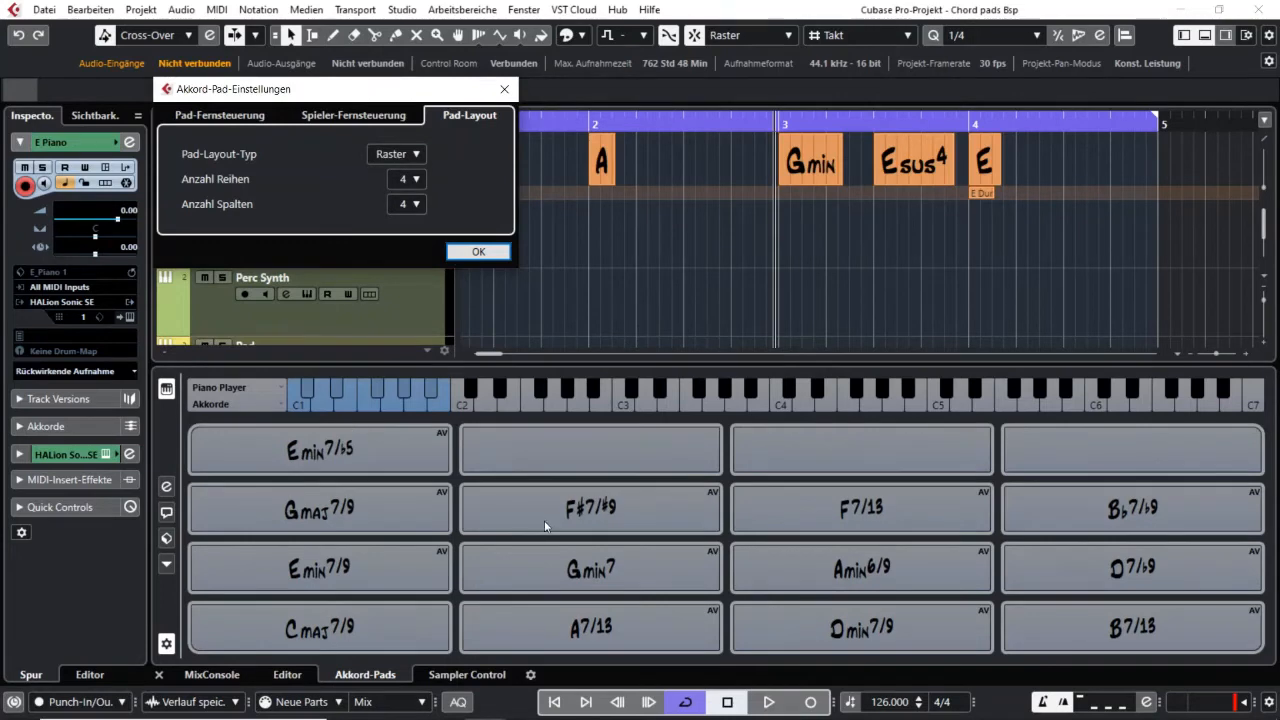
Step: Widen the pad grid to 12 and on to 16 columns, and close the settings with the one-octave keyboard layout restored
{"action": "left_click", "coordinate": [412, 204]}
{"action": "left_click", "coordinate": [413, 244]}
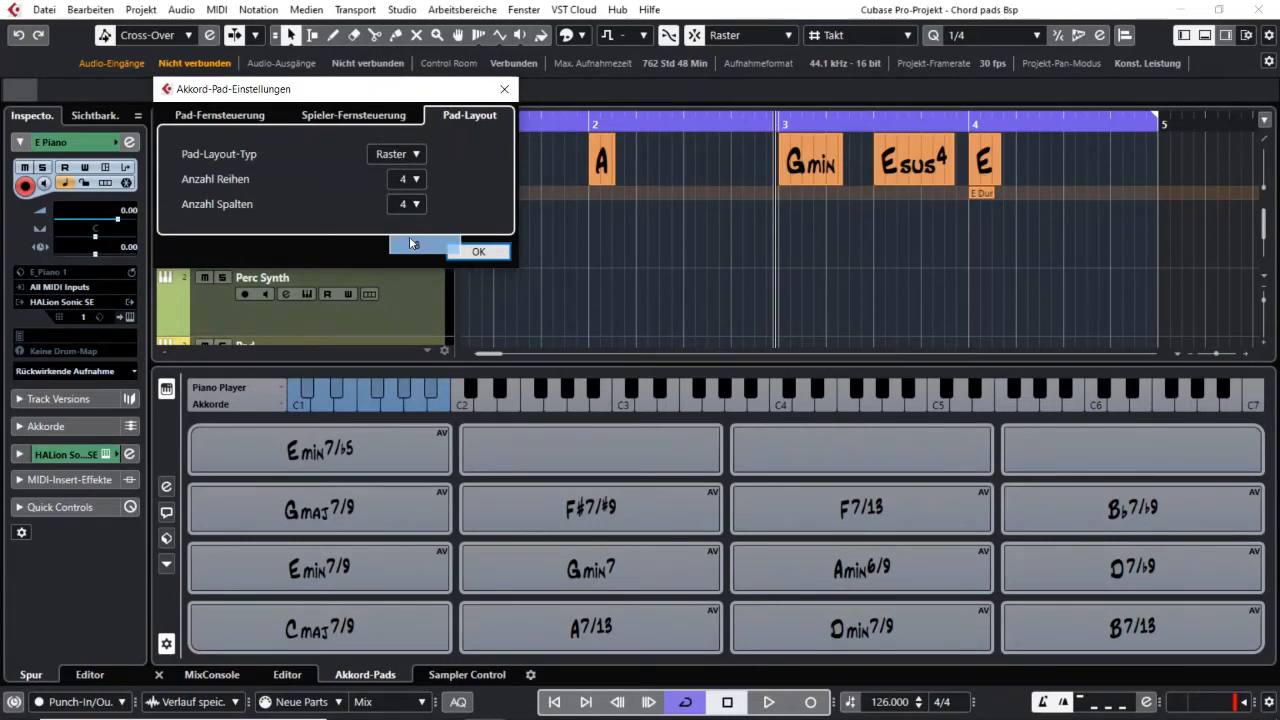
{"action": "left_click", "coordinate": [415, 205]}
{"action": "left_click", "coordinate": [420, 263]}
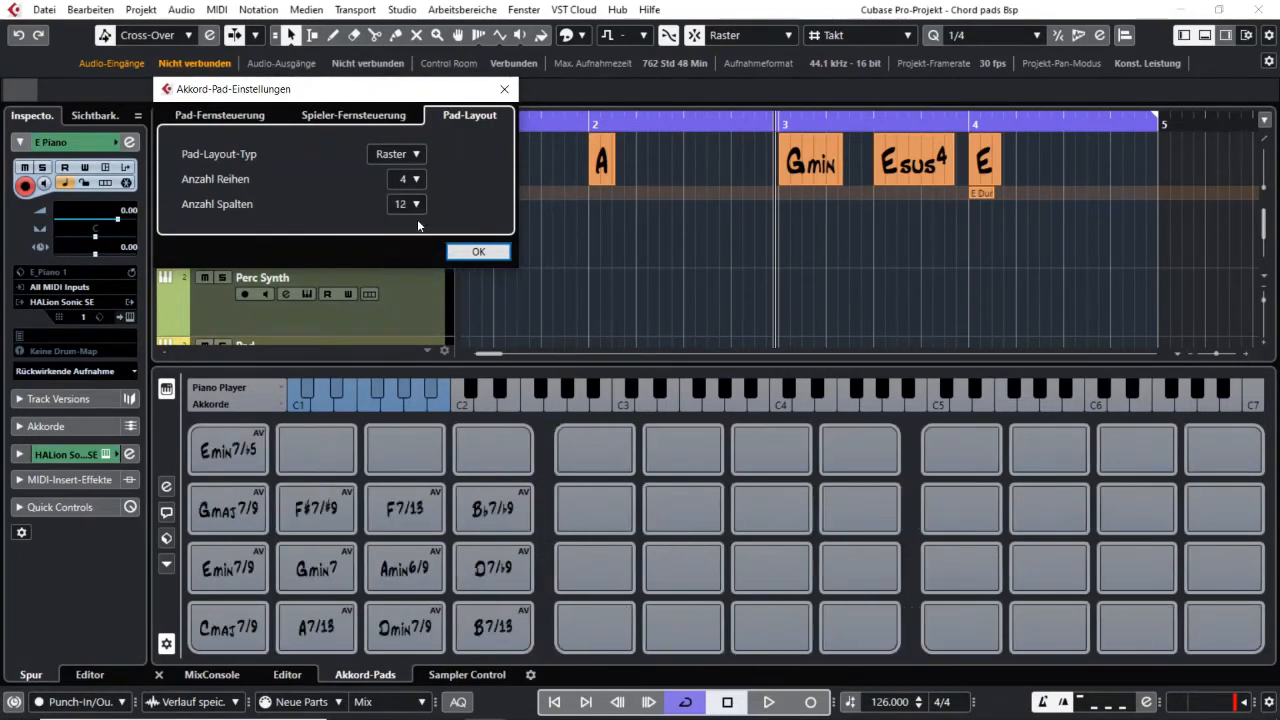
{"action": "left_click", "coordinate": [416, 205]}
{"action": "left_click", "coordinate": [418, 280]}
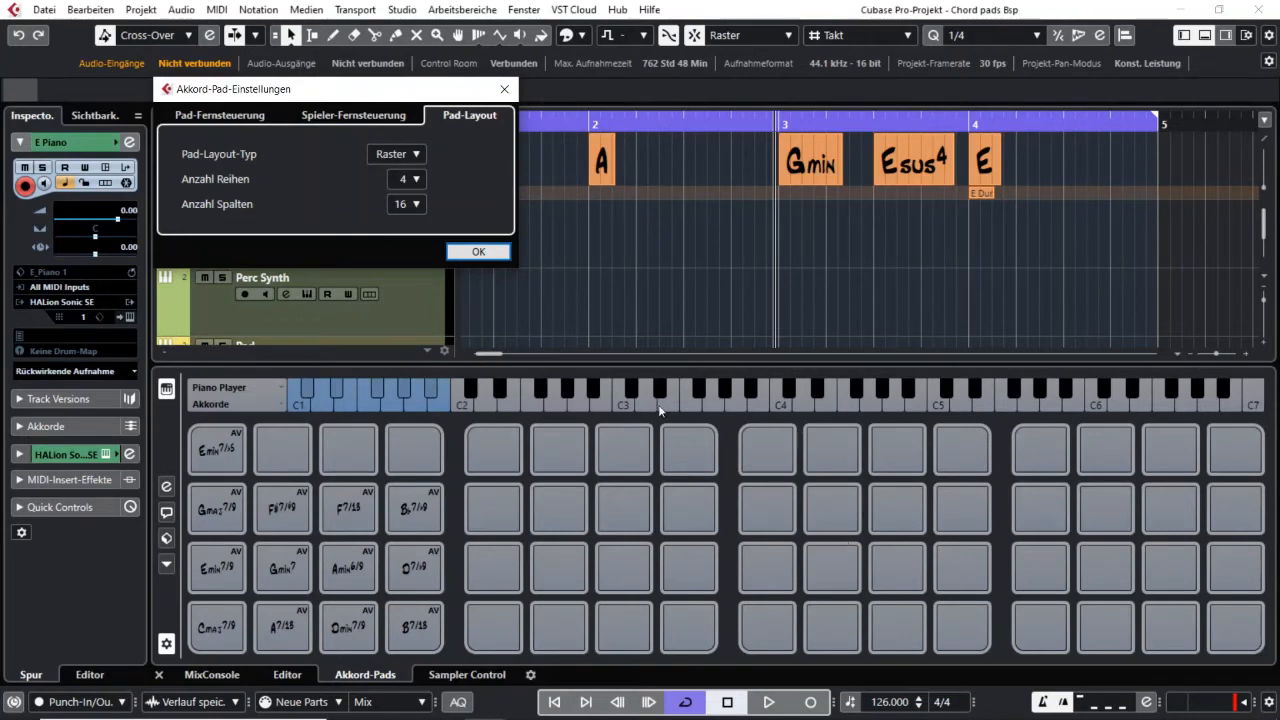
{"action": "key", "text": "Return"}
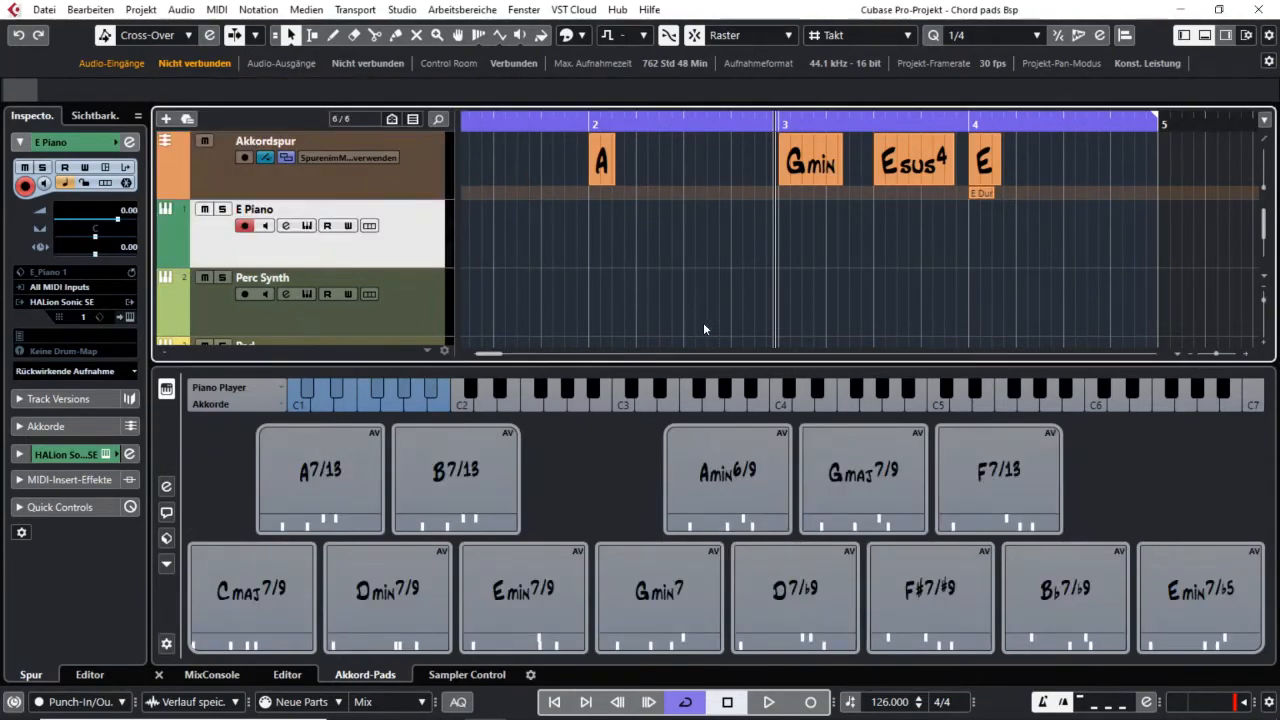
Step: Play the Amin6/9 pad, bring up the virtual keyboard to trigger pads such as Emin7/9 from it, and hide it again
{"action": "left_click", "coordinate": [707, 470]}
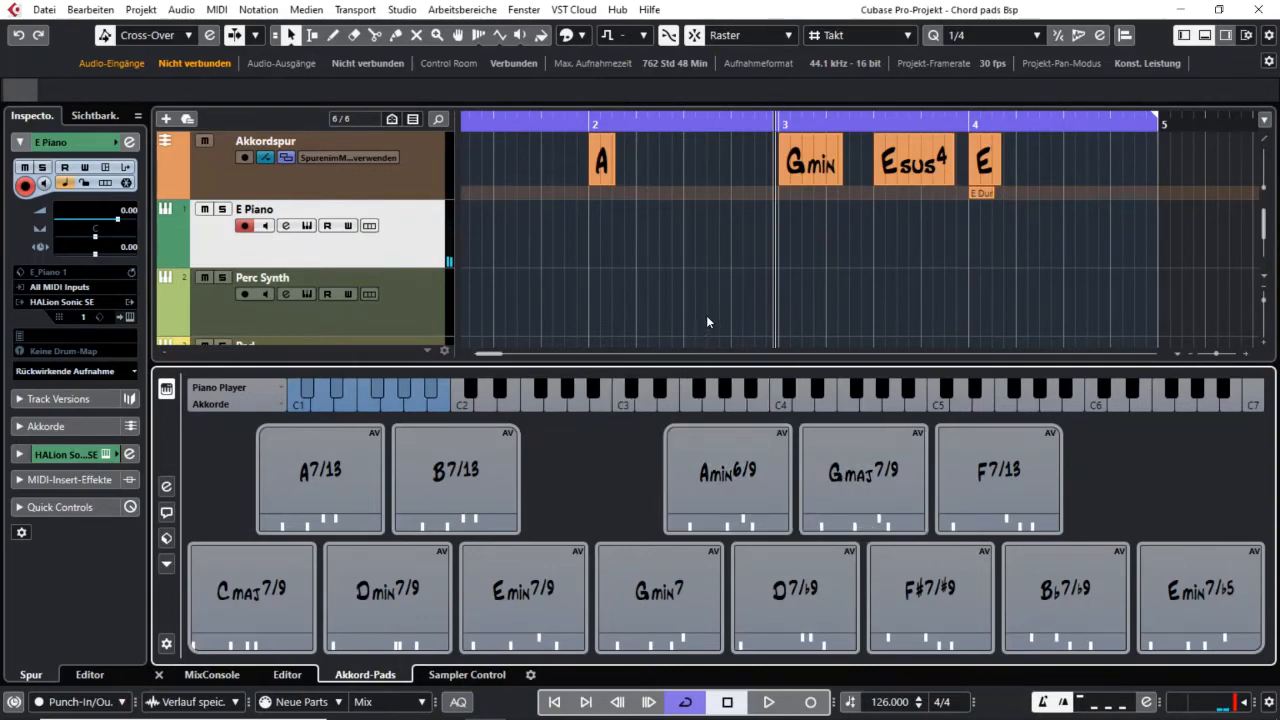
{"action": "key", "text": "alt+k"}
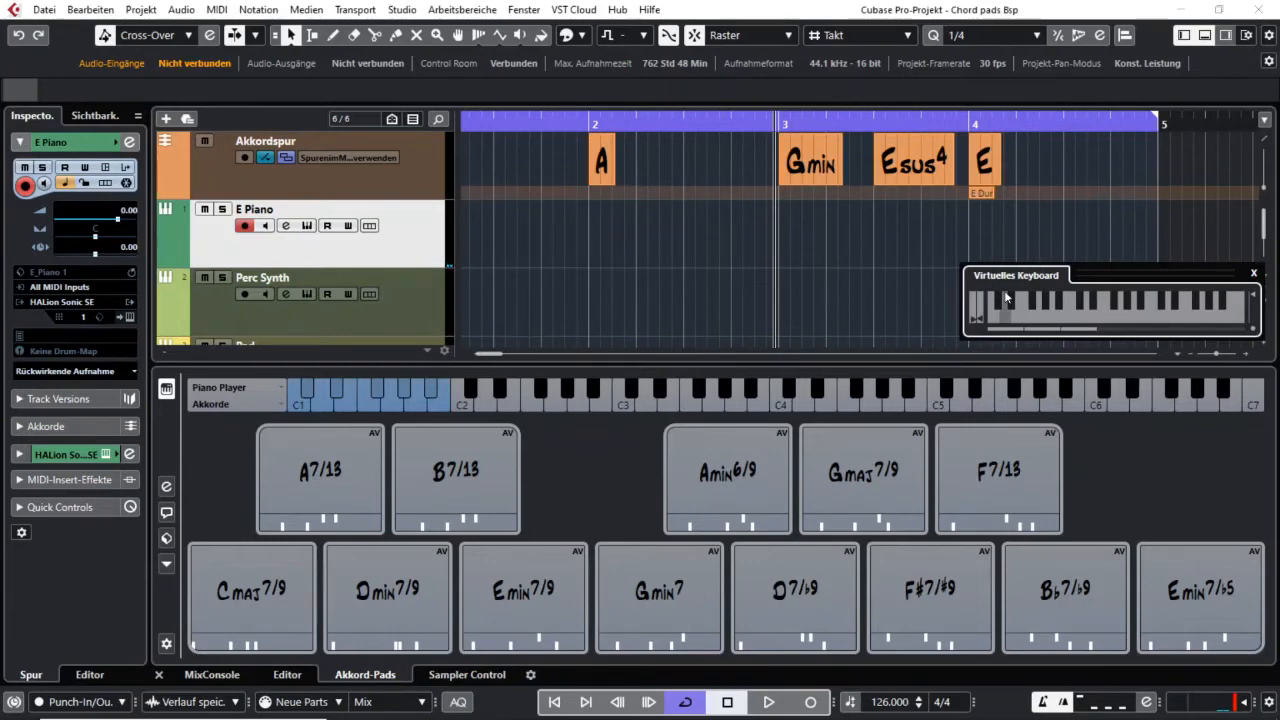
{"action": "left_click_drag", "start_coordinate": [1025, 283], "coordinate": [984, 261]}
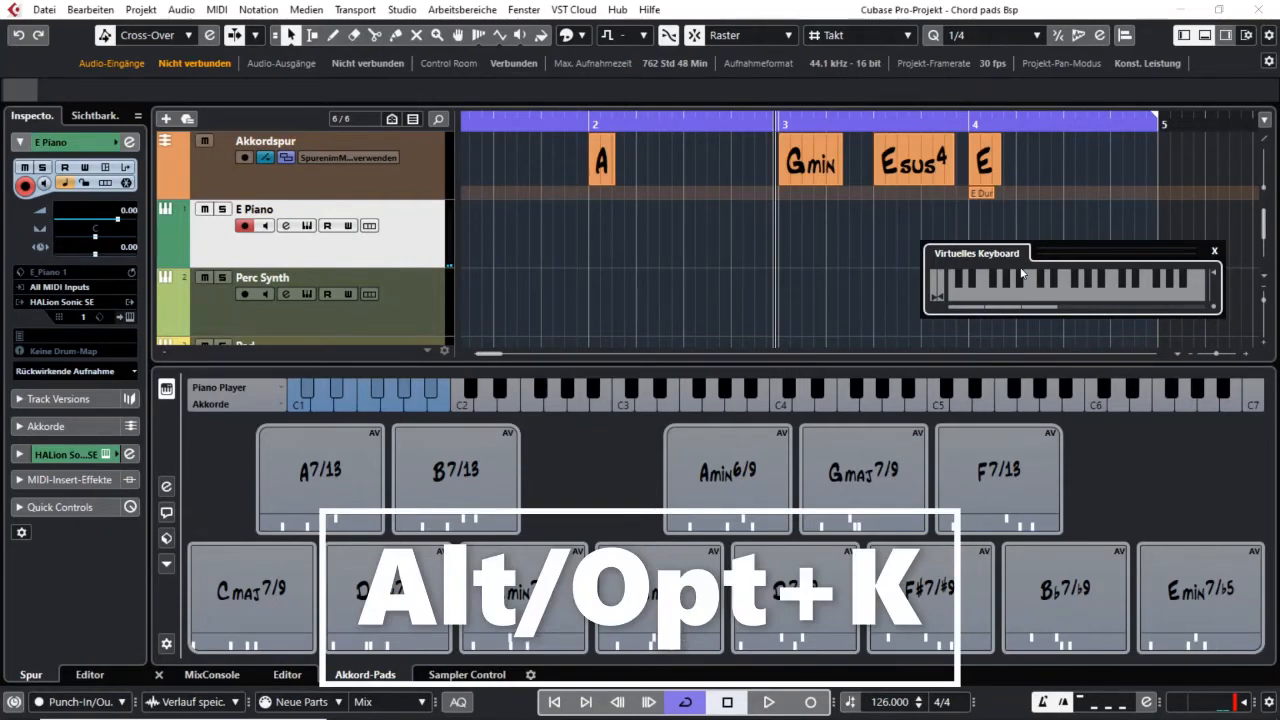
{"action": "key", "text": "w"}
{"action": "key", "text": "e"}
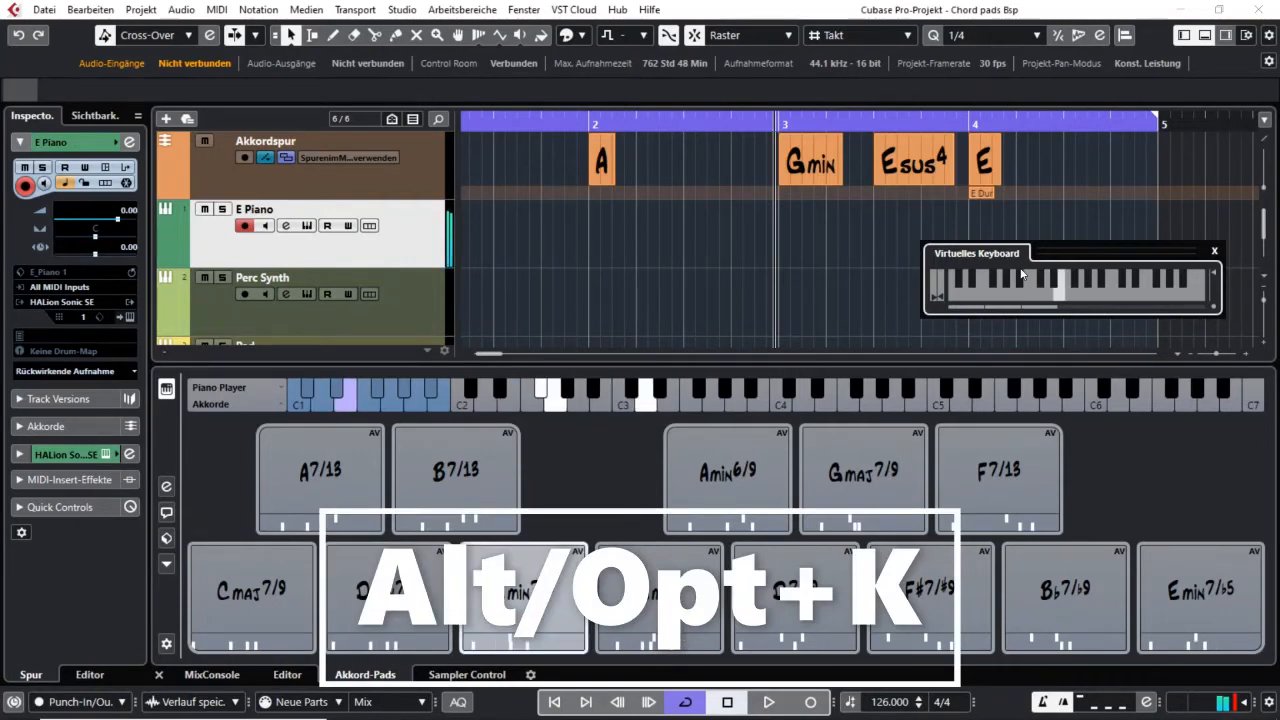
{"action": "key", "text": "r"}
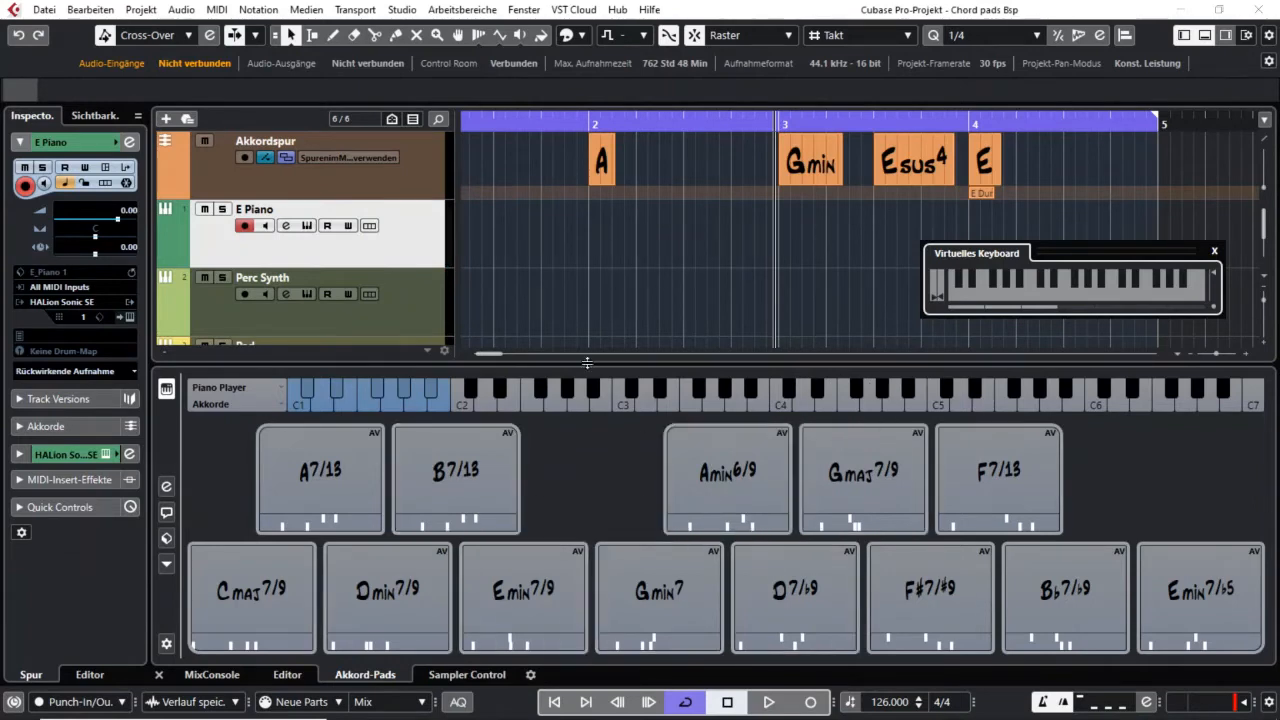
{"action": "key", "text": "alt+k"}
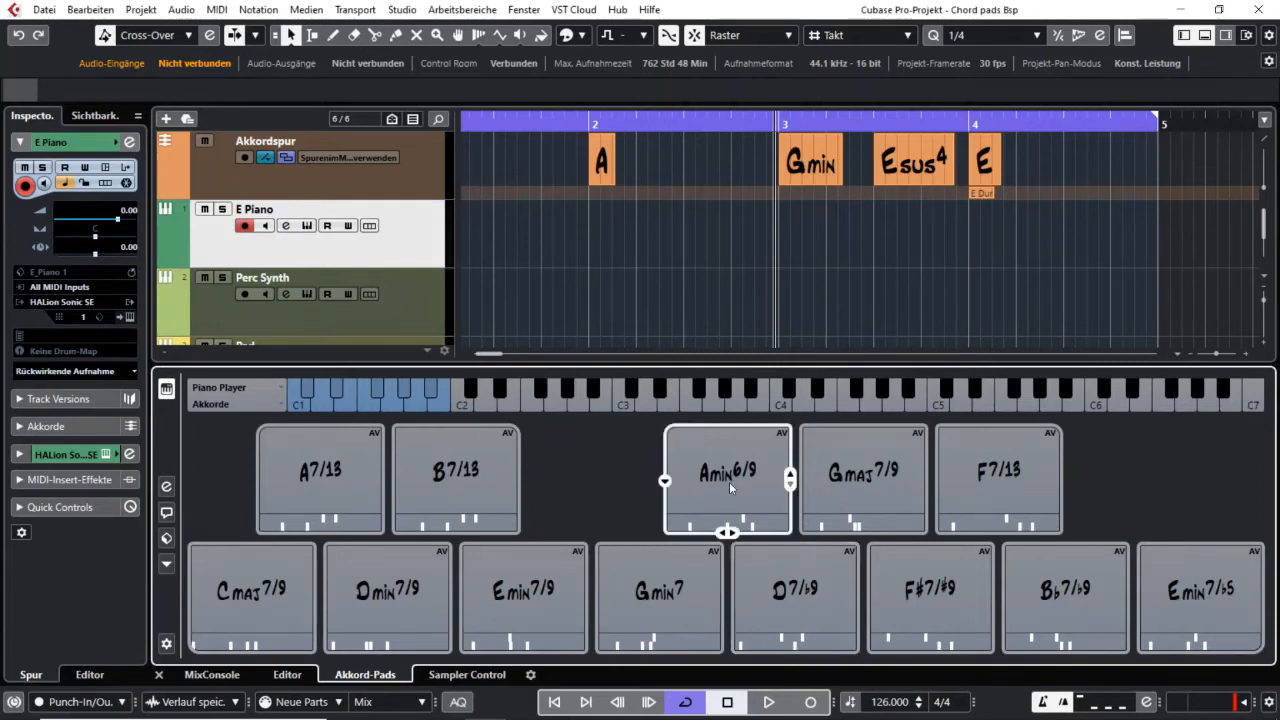
Step: Check the Amin6/9 pad in the chord editor, try its tension as Amin6, and change the D7/b9 pad to D7/#9
{"action": "left_click", "coordinate": [665, 481]}
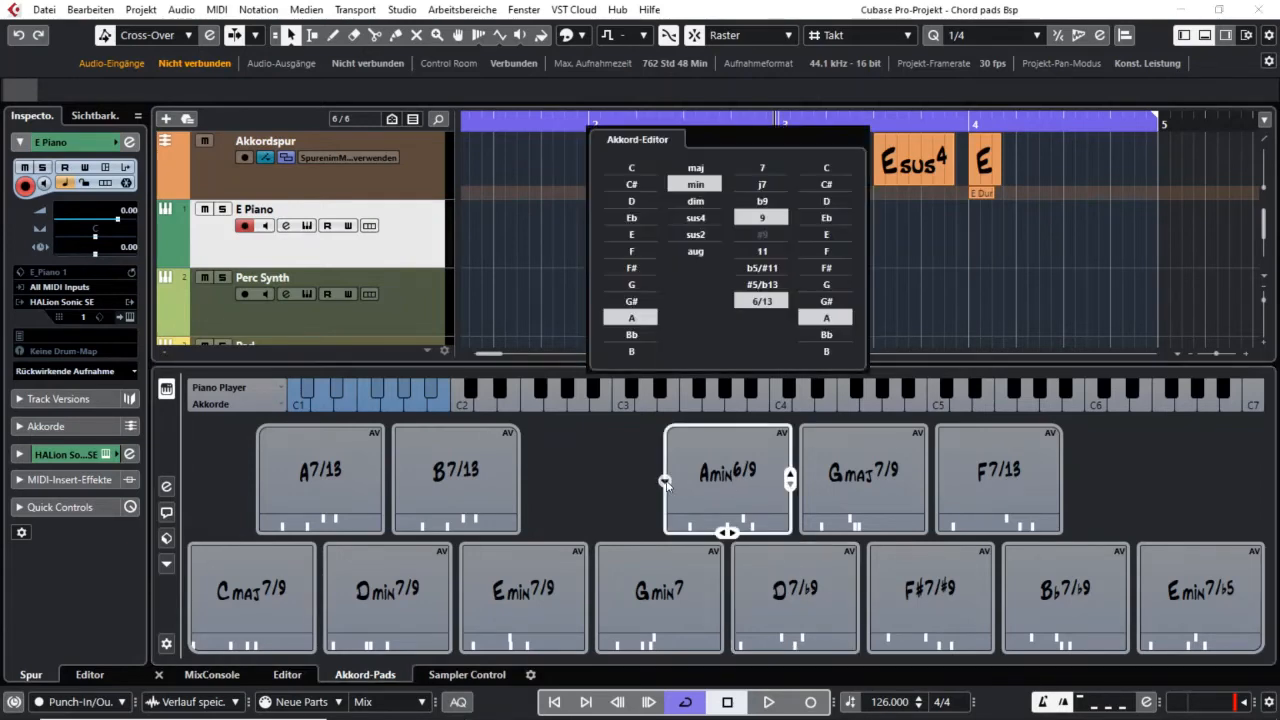
{"action": "left_click", "coordinate": [717, 484]}
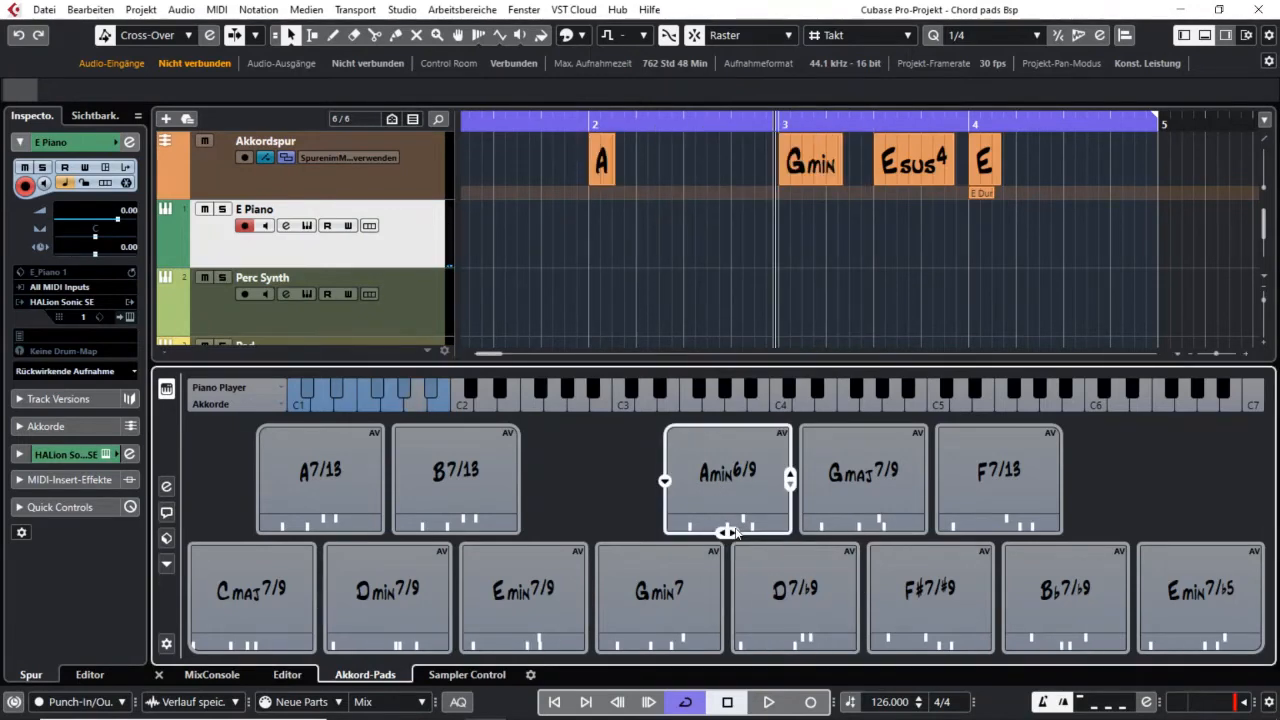
{"action": "left_click", "coordinate": [733, 527]}
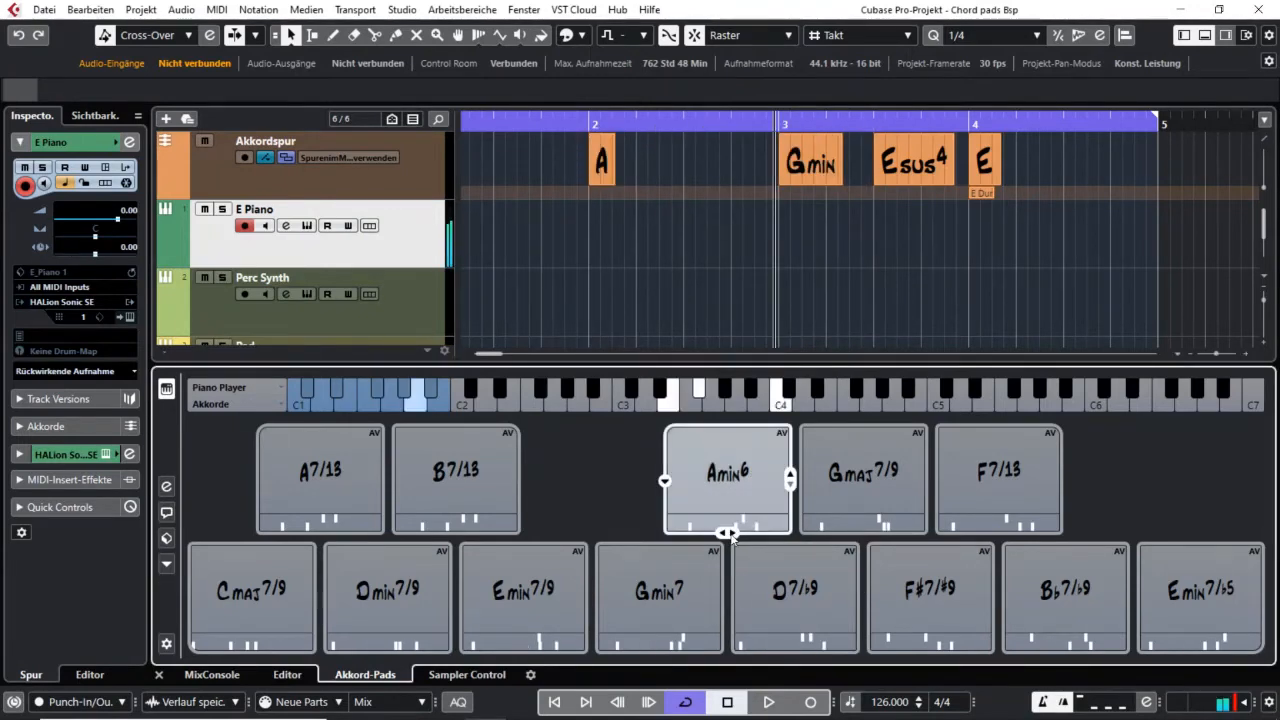
{"action": "left_click", "coordinate": [801, 638]}
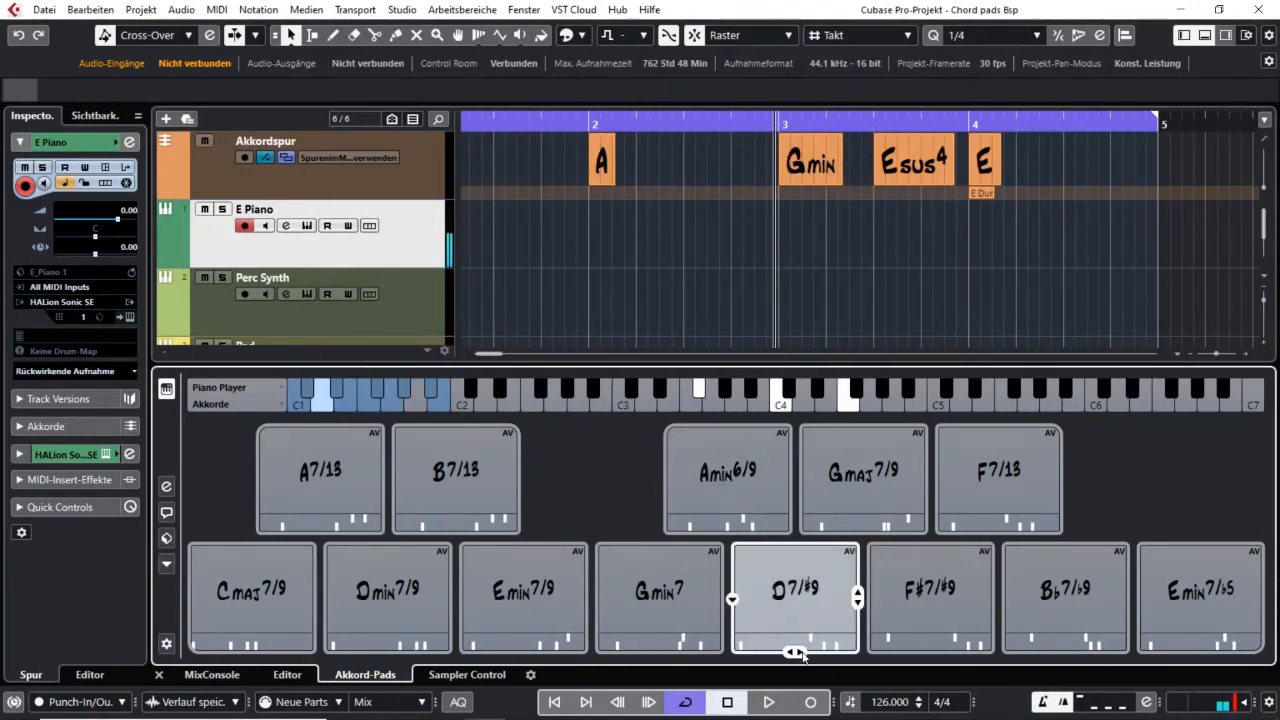
{"action": "left_click", "coordinate": [858, 536]}
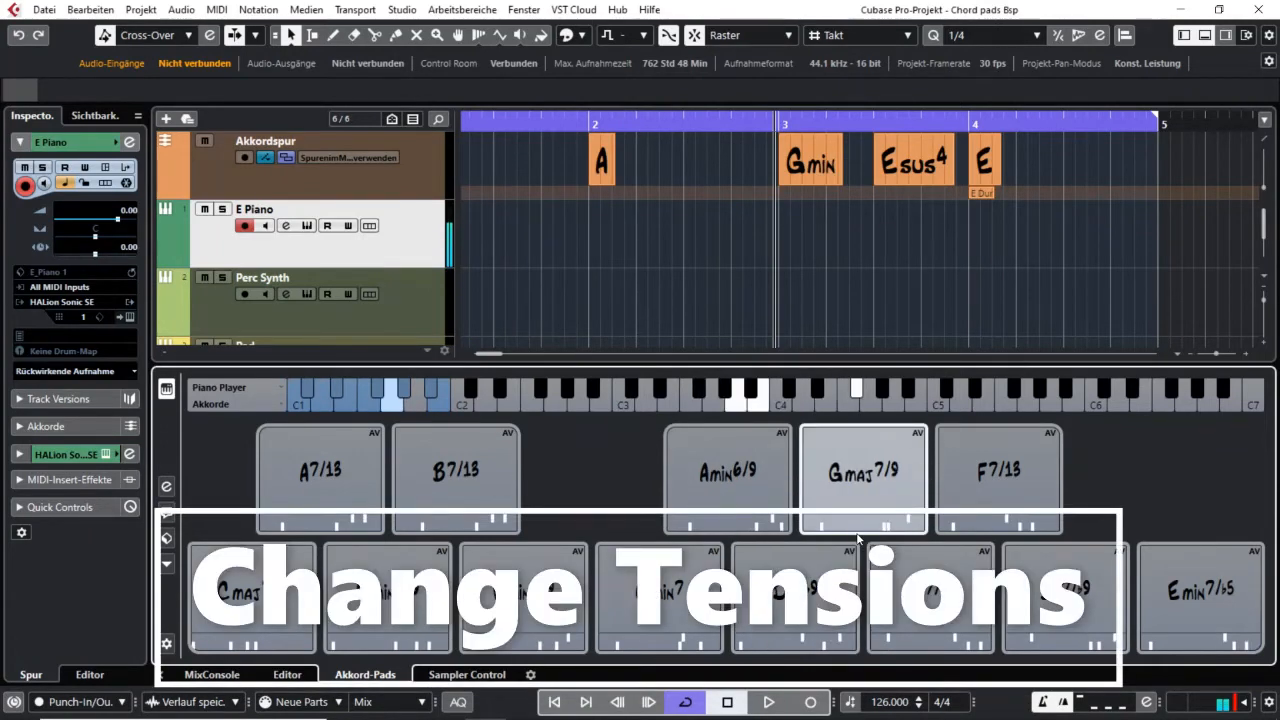
Step: Play the F7/13 pad and step its voicing to hear different inversions of the chord
{"action": "mouse_move", "coordinate": [859, 532]}
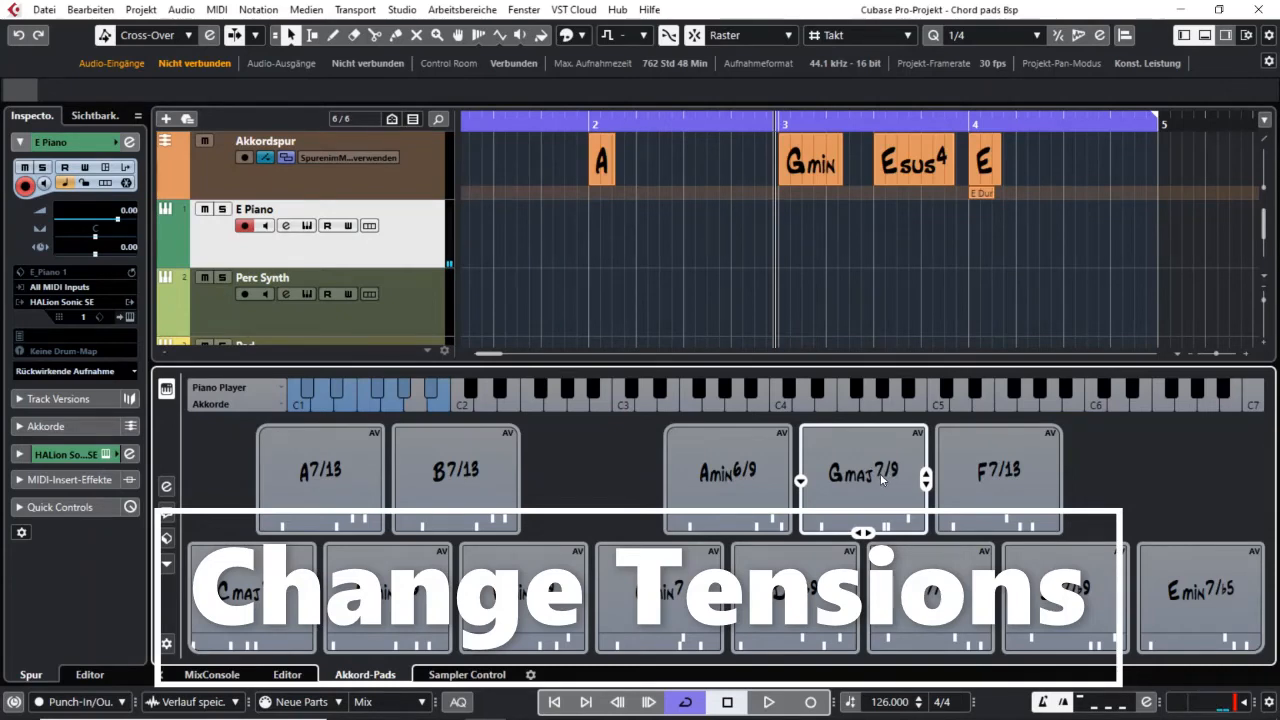
{"action": "mouse_move", "coordinate": [991, 508]}
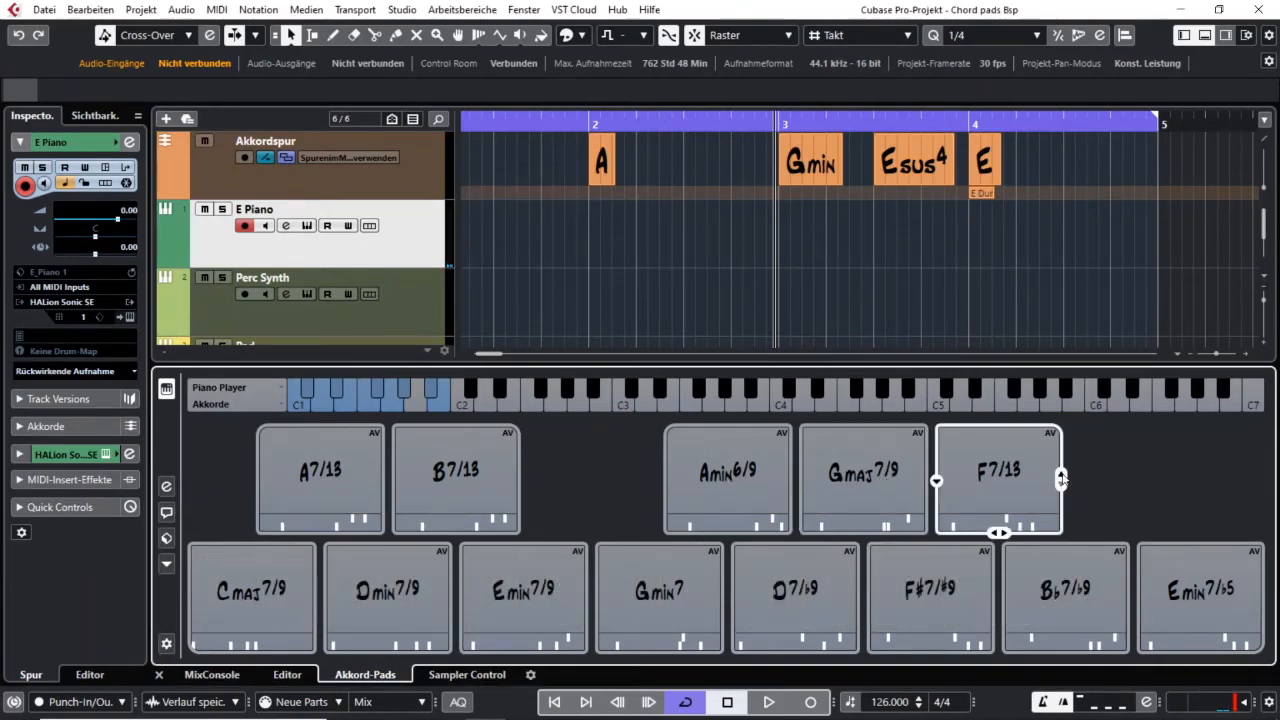
{"action": "left_click", "coordinate": [1008, 490]}
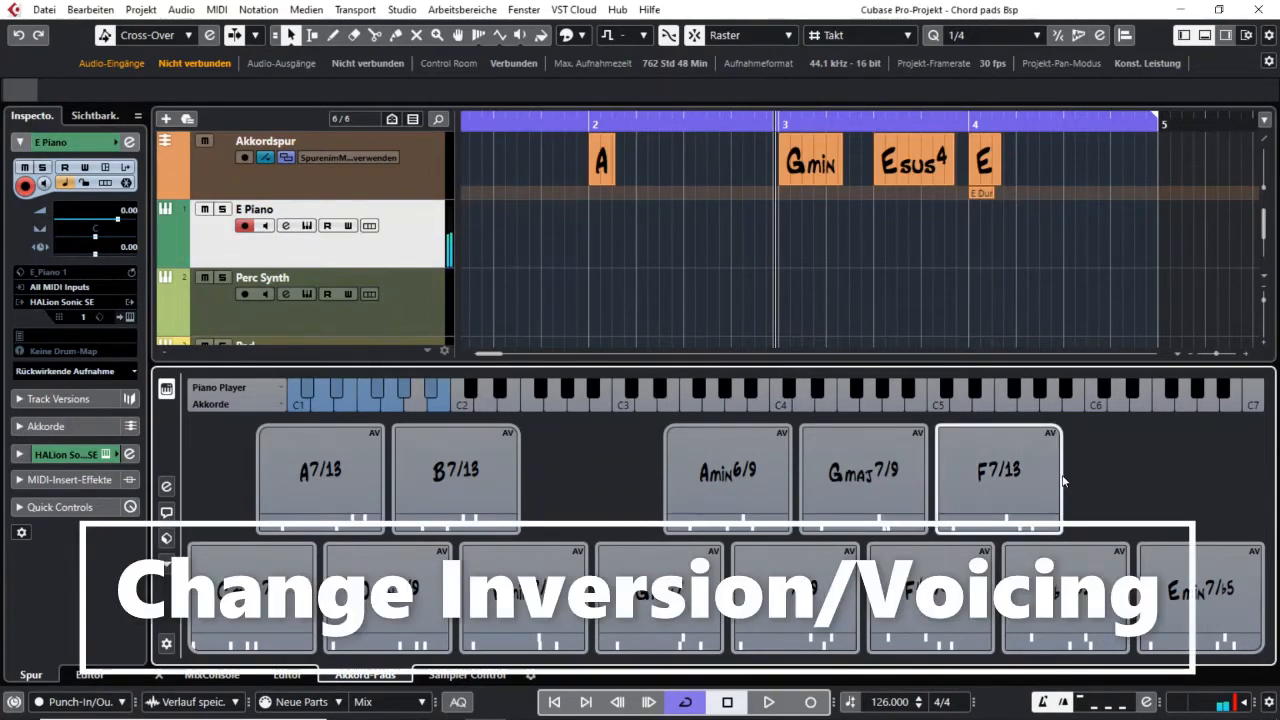
{"action": "left_click", "coordinate": [1062, 480]}
{"action": "left_click", "coordinate": [1062, 485]}
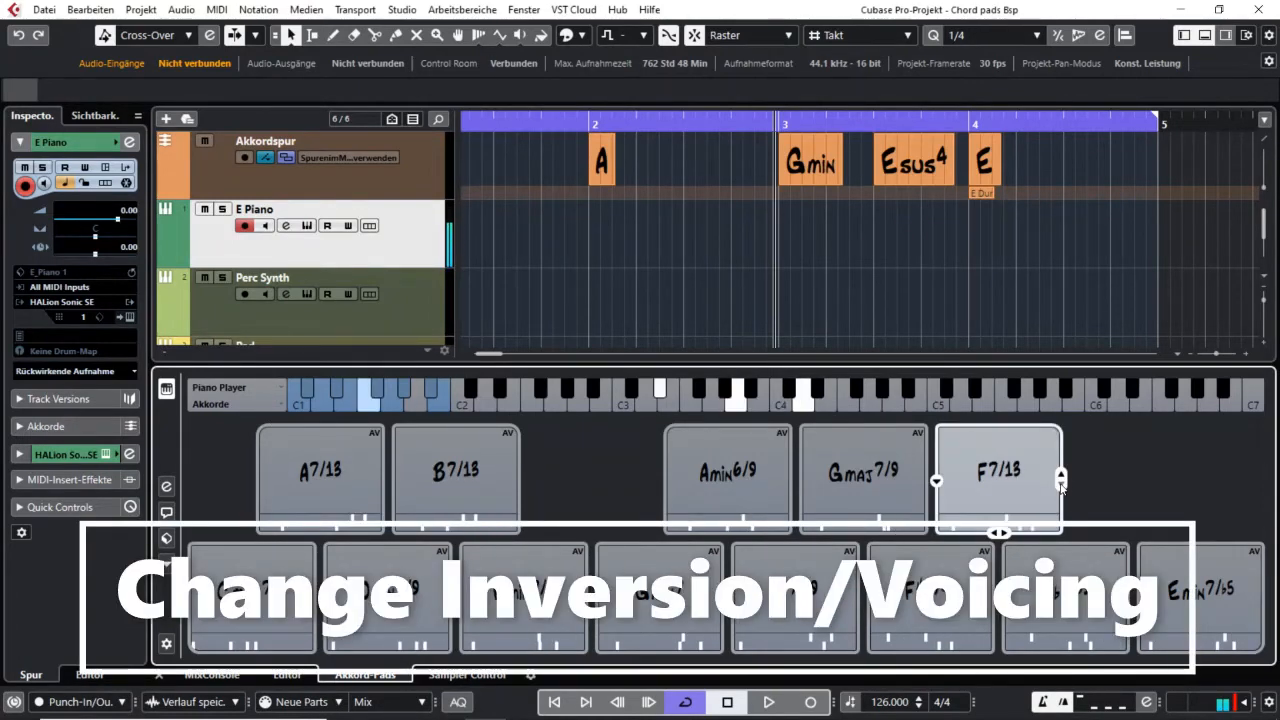
Step: Step the Gmaj7/9 pad's voicing up through higher inversions and back down to a lower one
{"action": "left_click", "coordinate": [926, 480]}
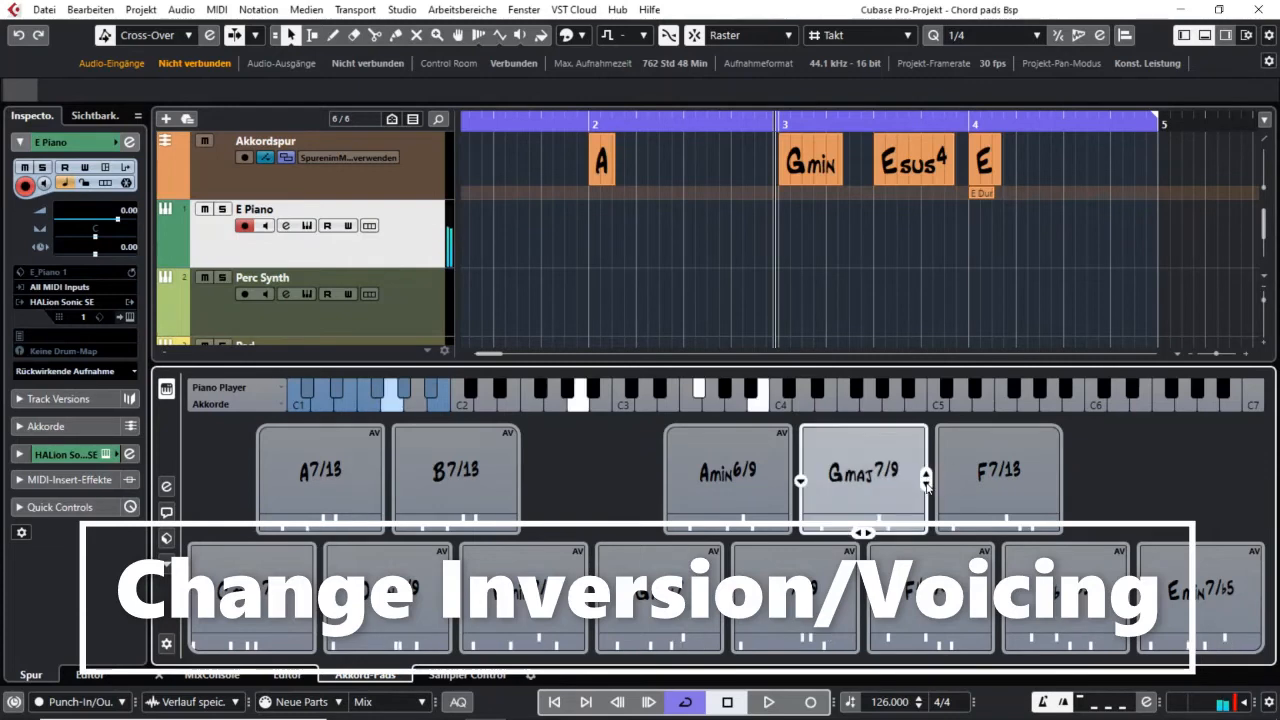
{"action": "left_click", "coordinate": [926, 480]}
{"action": "left_click", "coordinate": [926, 480]}
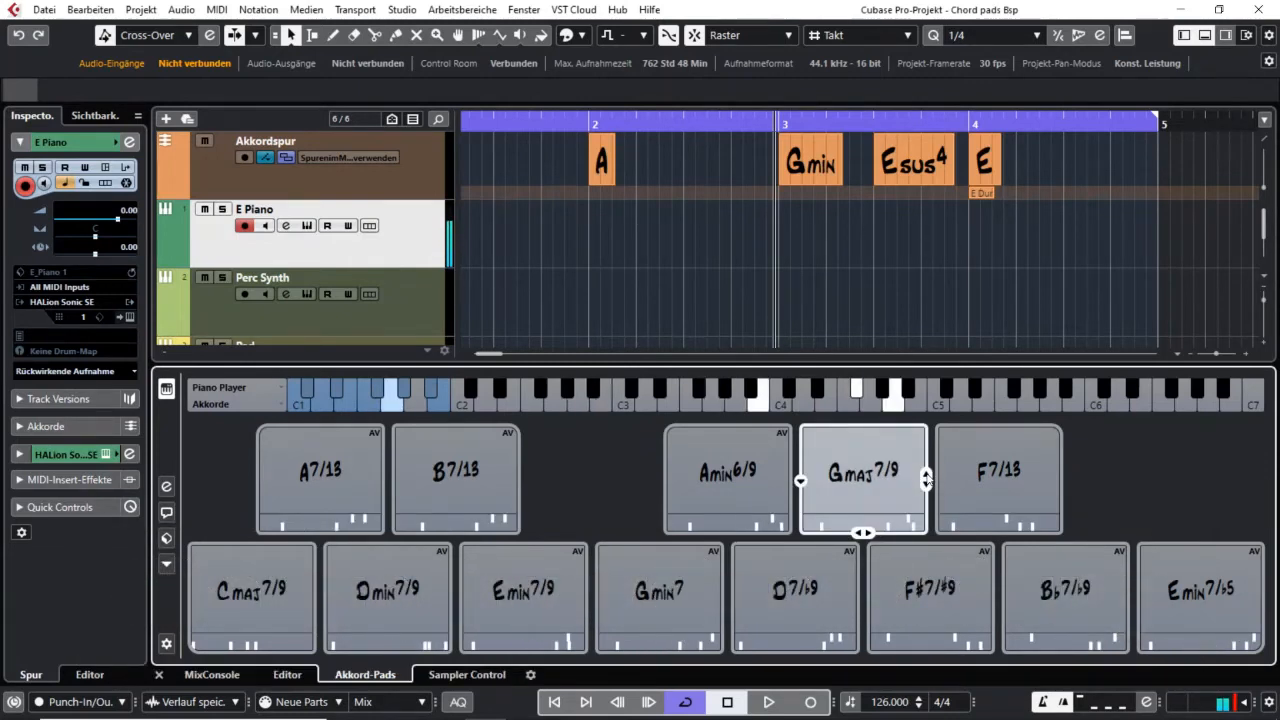
{"action": "left_click", "coordinate": [926, 475]}
{"action": "left_click", "coordinate": [926, 475]}
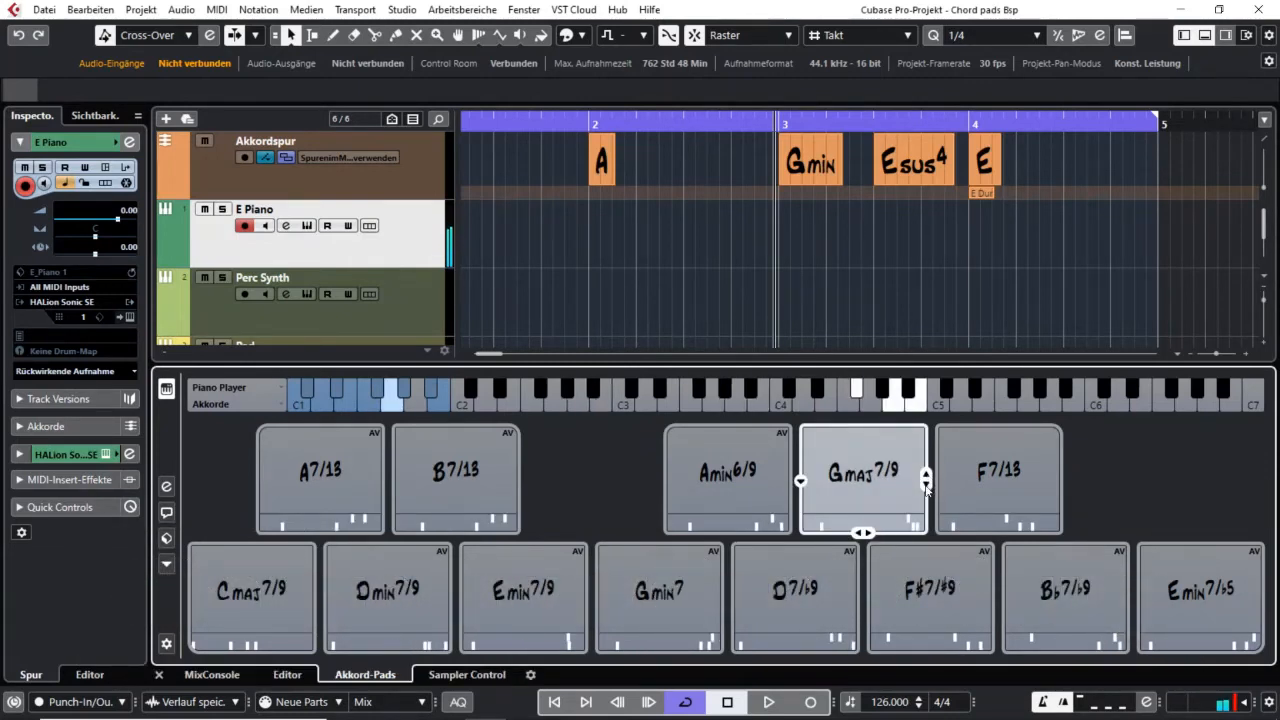
{"action": "left_click", "coordinate": [926, 486]}
{"action": "left_click", "coordinate": [926, 486]}
{"action": "left_click", "coordinate": [926, 488]}
{"action": "left_click", "coordinate": [926, 488]}
{"action": "left_click", "coordinate": [926, 488]}
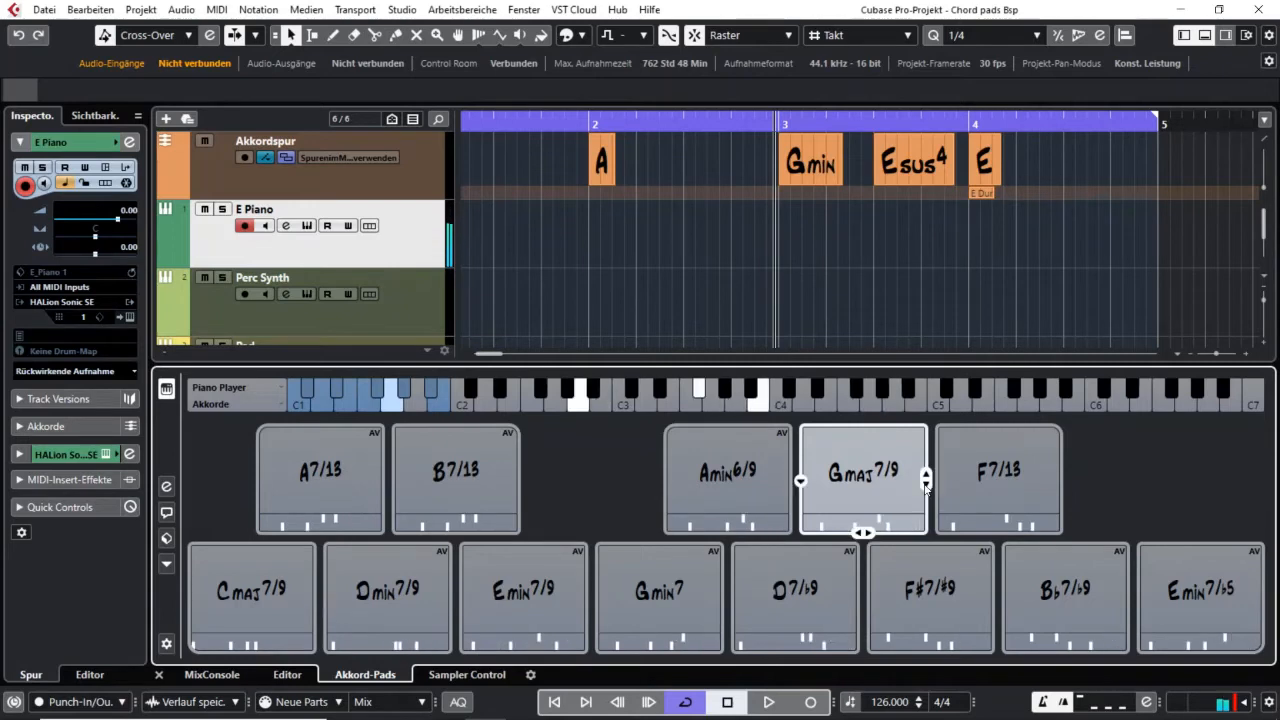
Step: Play the F7/13 pad several times to audition its current voicing
{"action": "mouse_move", "coordinate": [906, 482]}
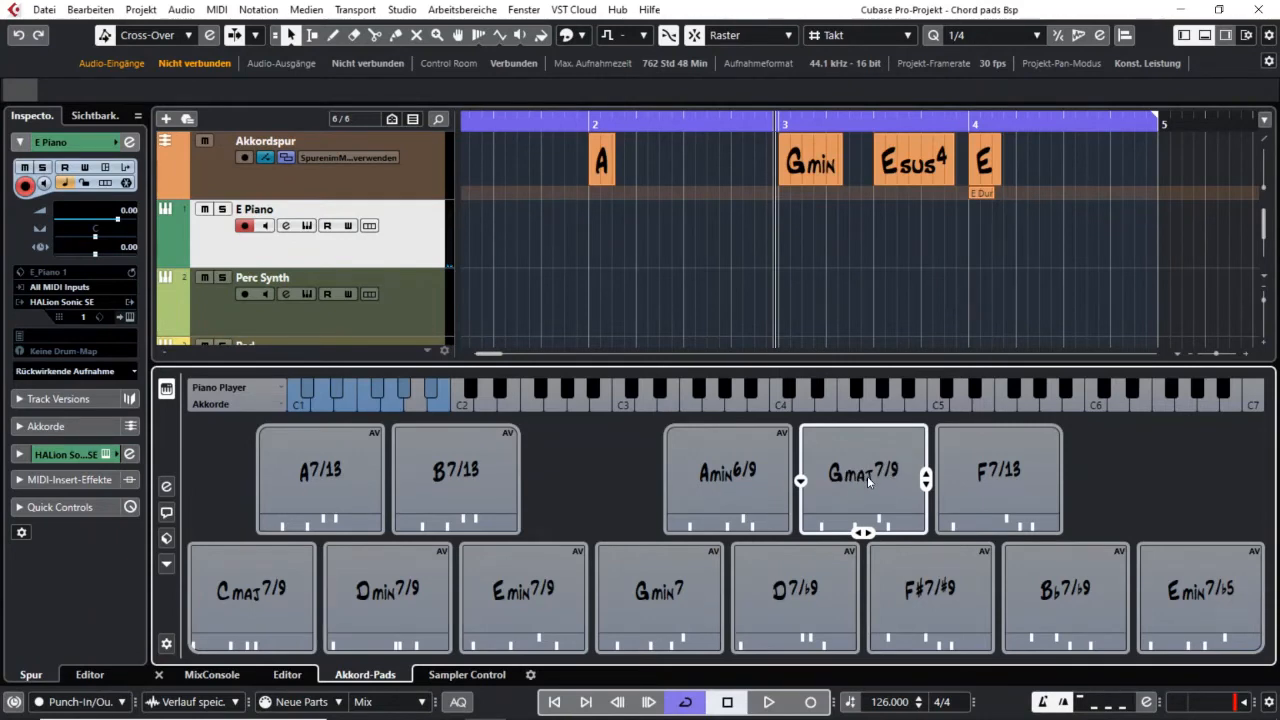
{"action": "mouse_move", "coordinate": [705, 522]}
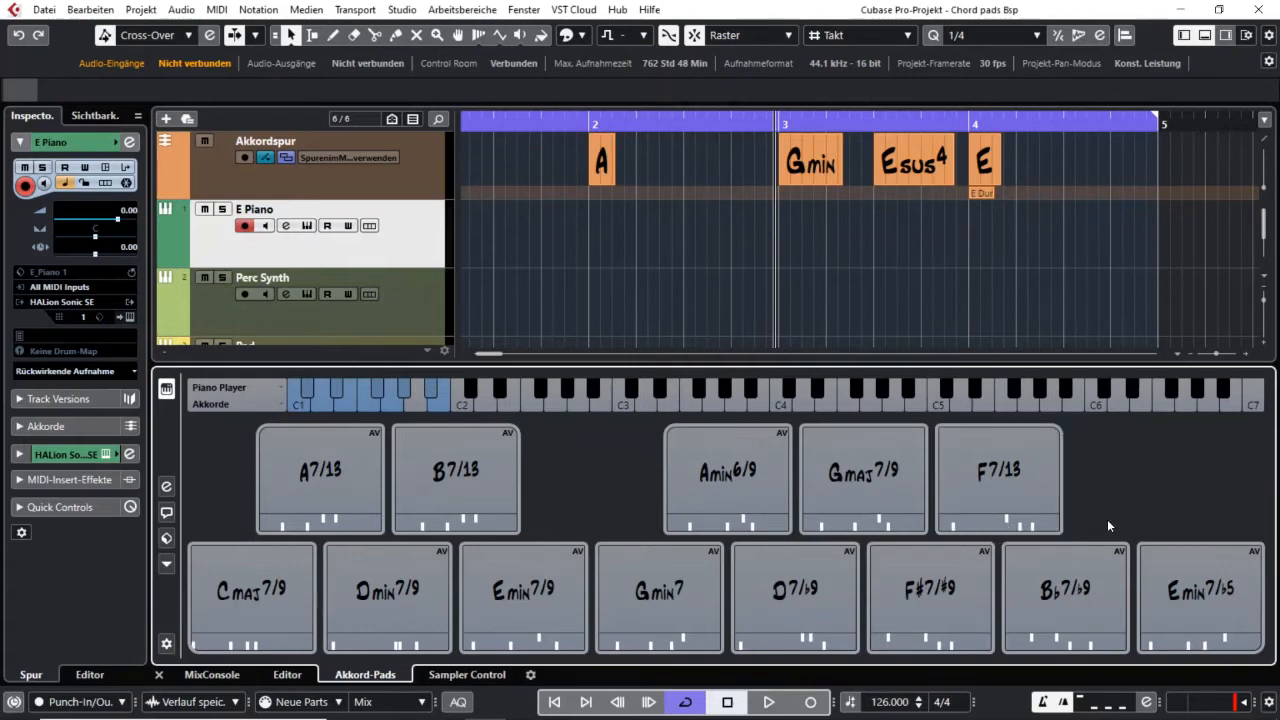
{"action": "left_click", "coordinate": [993, 472]}
{"action": "left_click", "coordinate": [987, 474]}
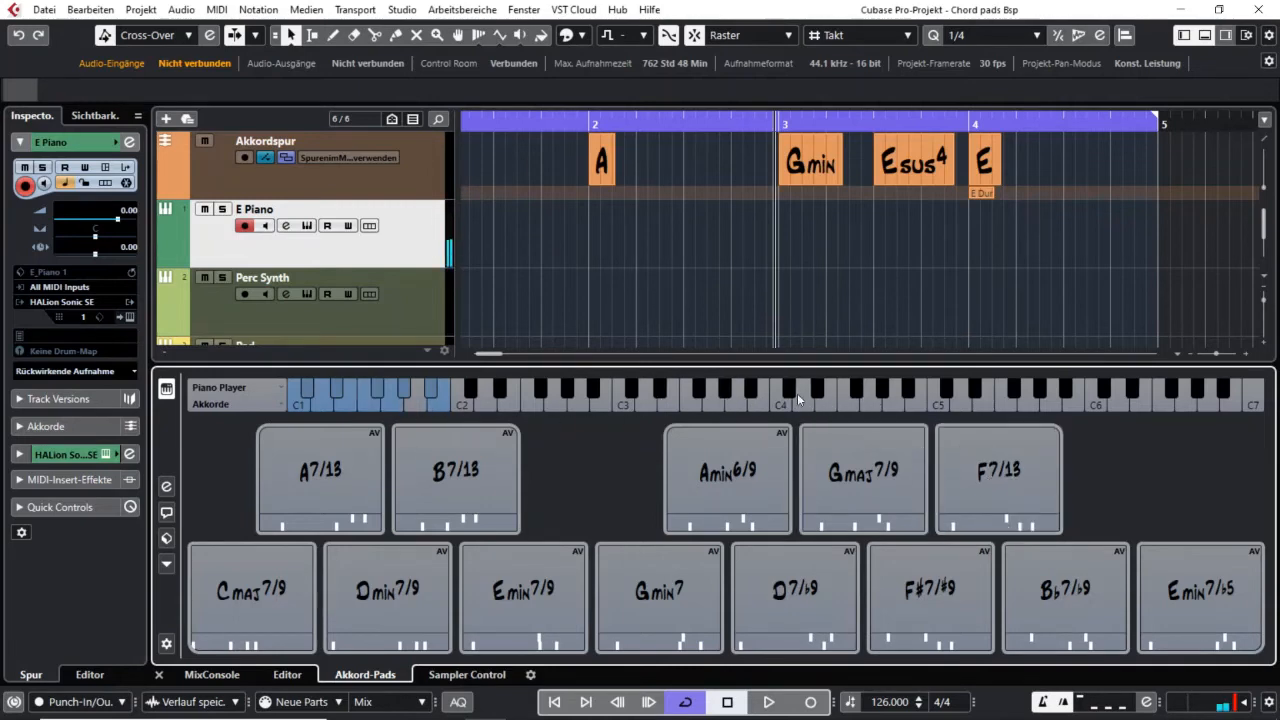
{"action": "left_click", "coordinate": [996, 486]}
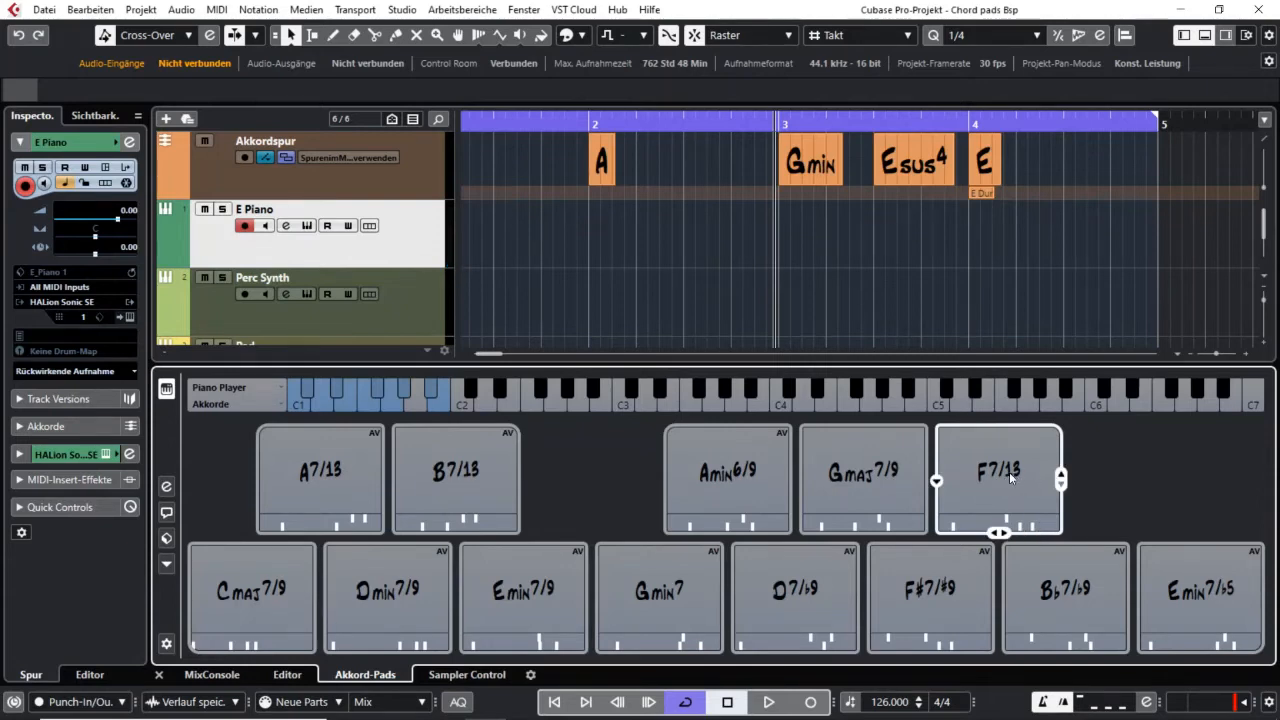
Step: Turn the voicing display (Voicing-Anzeige) on the chord pads off and back on
{"action": "left_click", "coordinate": [167, 564]}
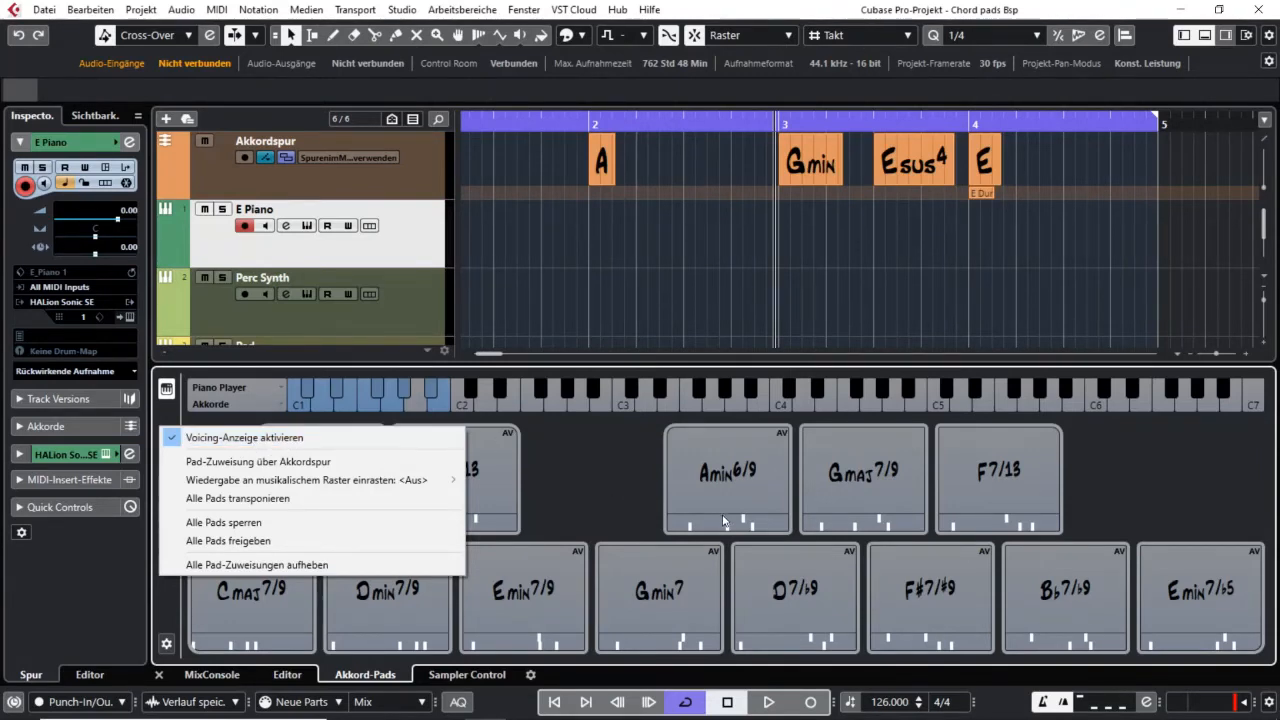
{"action": "left_click", "coordinate": [330, 437]}
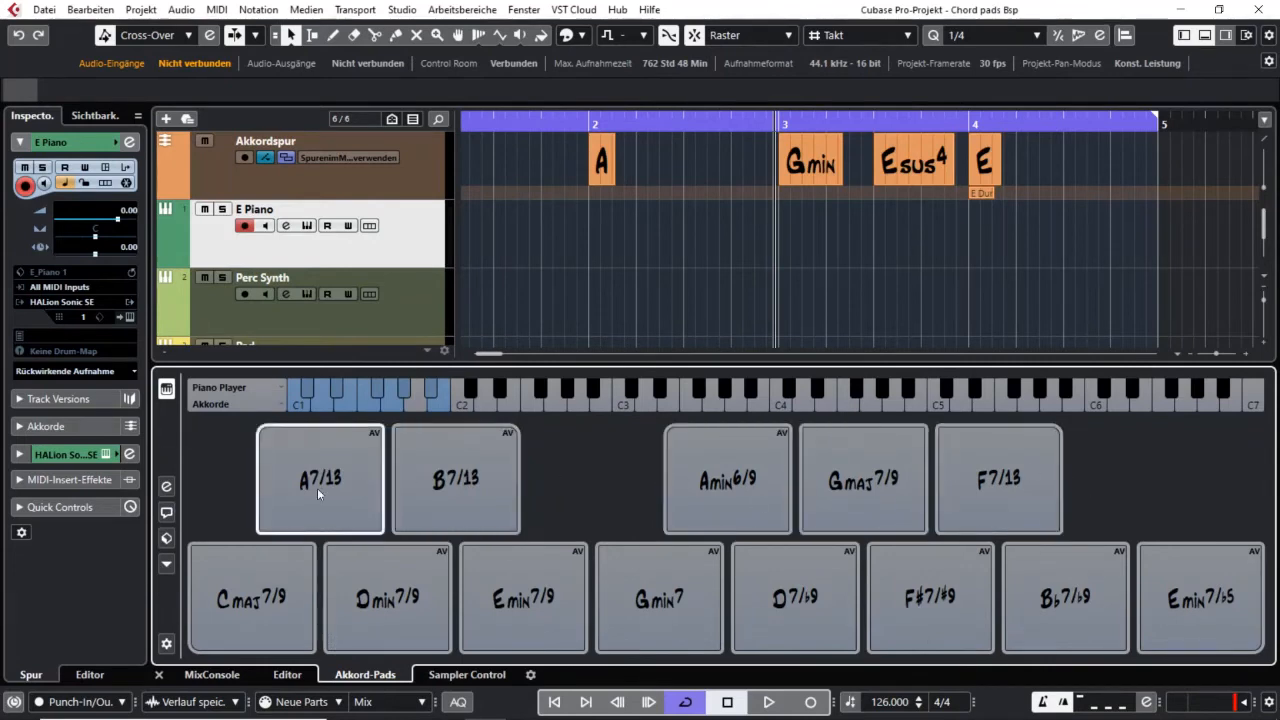
{"action": "left_click", "coordinate": [166, 563]}
{"action": "left_click", "coordinate": [268, 438]}
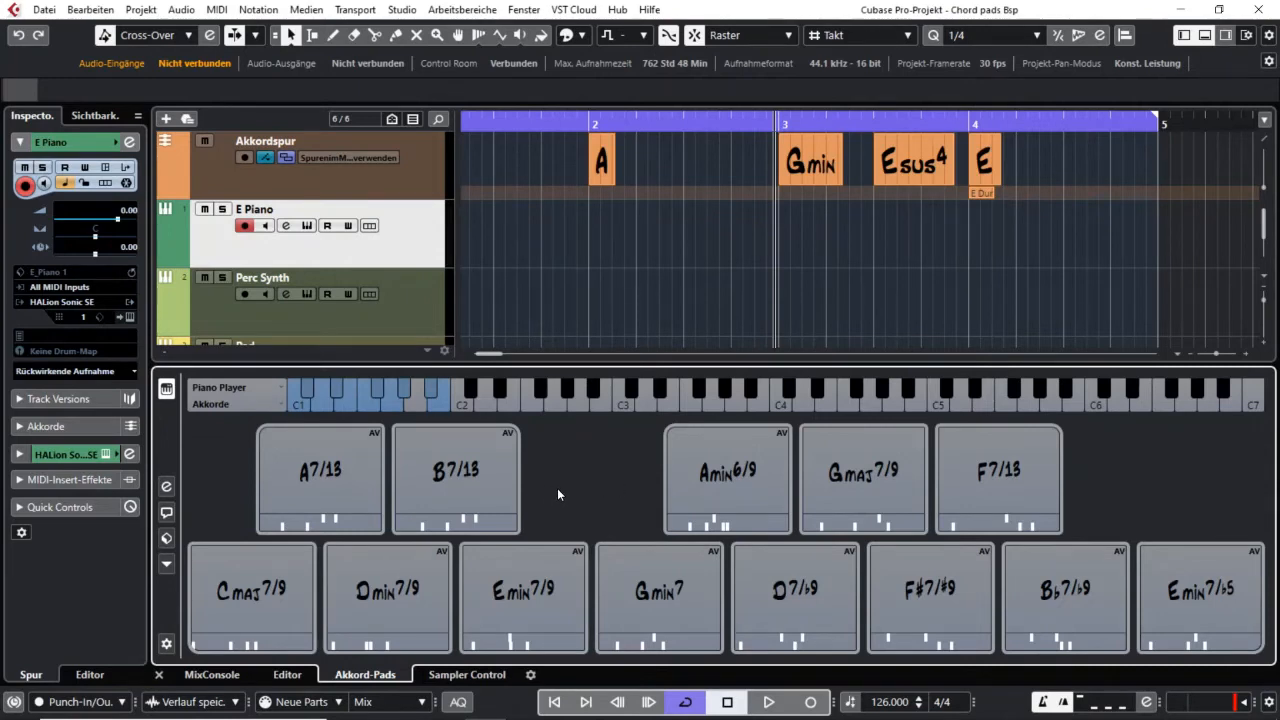
Step: Check the available play modes in the player settings, keep Akkorde, and play the D7/b9, Gmin7 and Emin7/9 pads as plain chords
{"action": "left_click", "coordinate": [172, 488]}
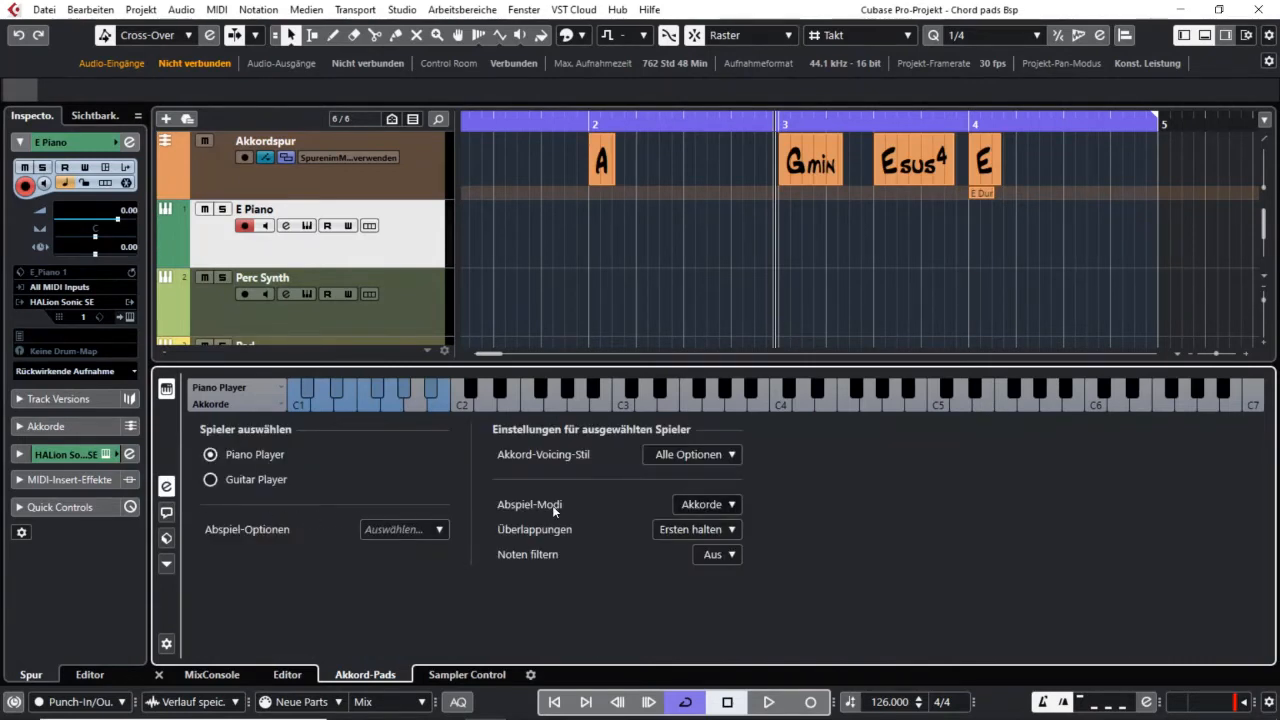
{"action": "left_click", "coordinate": [733, 505]}
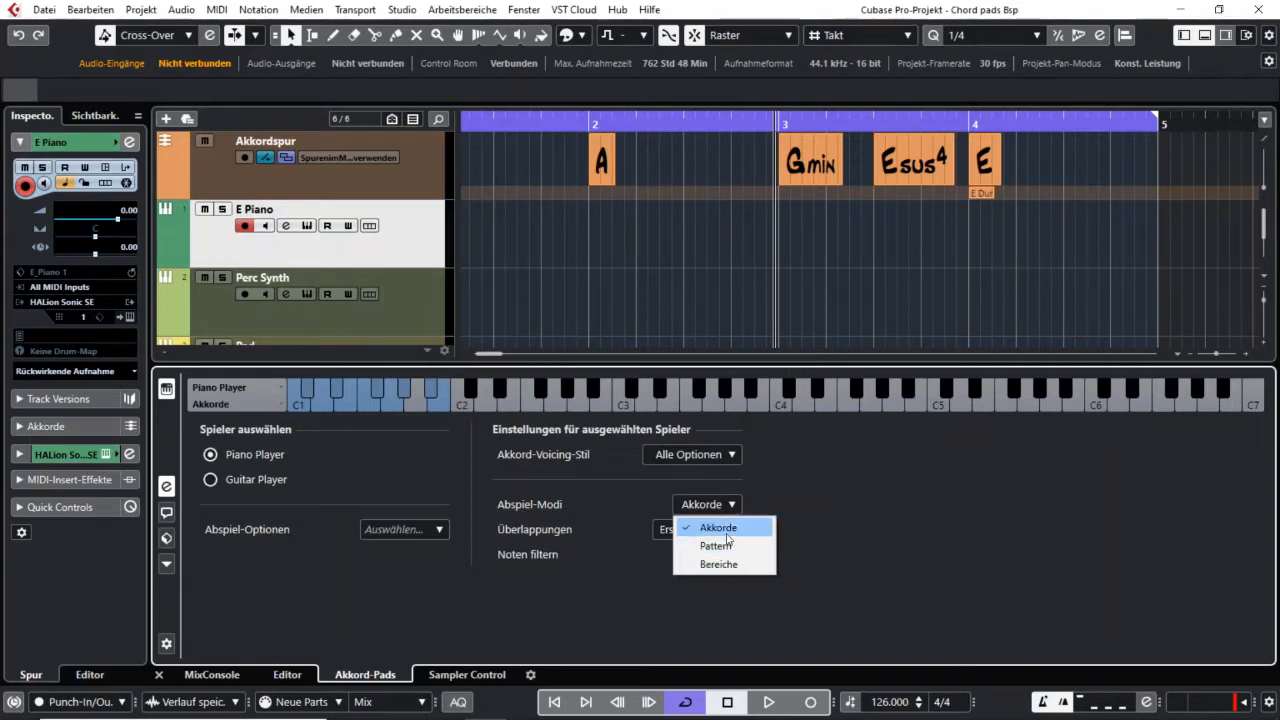
{"action": "left_click", "coordinate": [168, 488]}
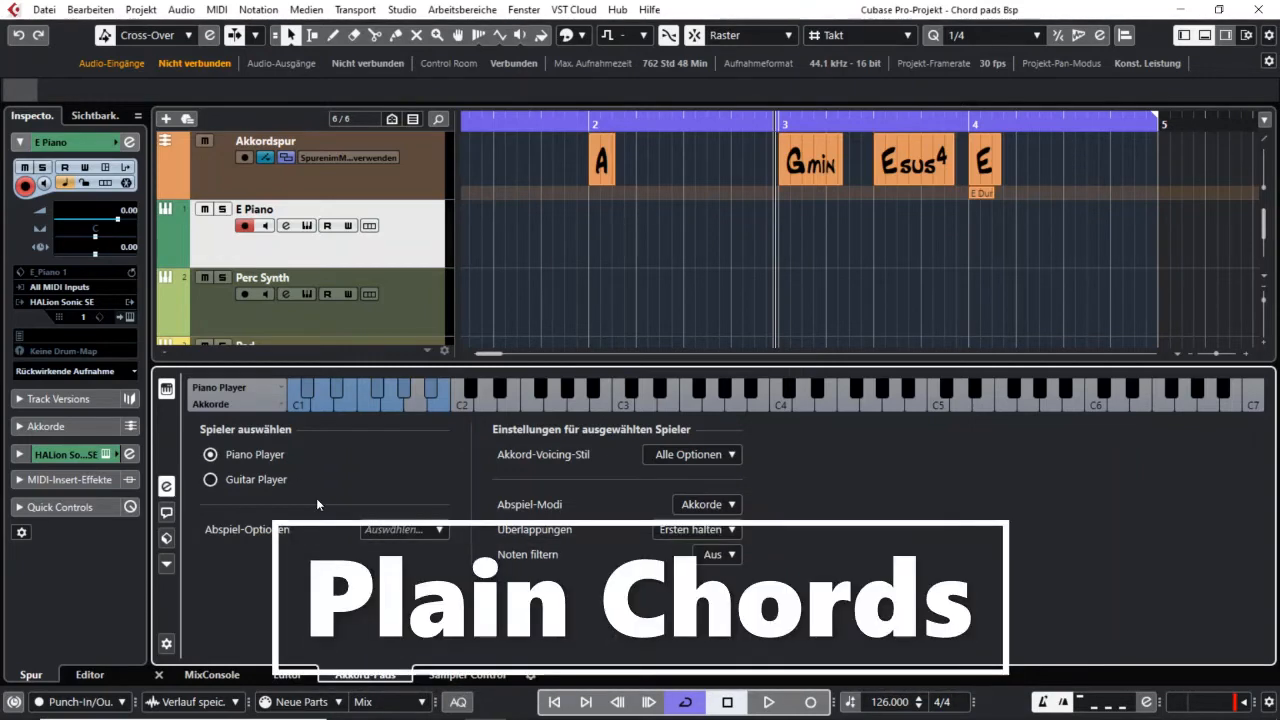
{"action": "left_click", "coordinate": [166, 486]}
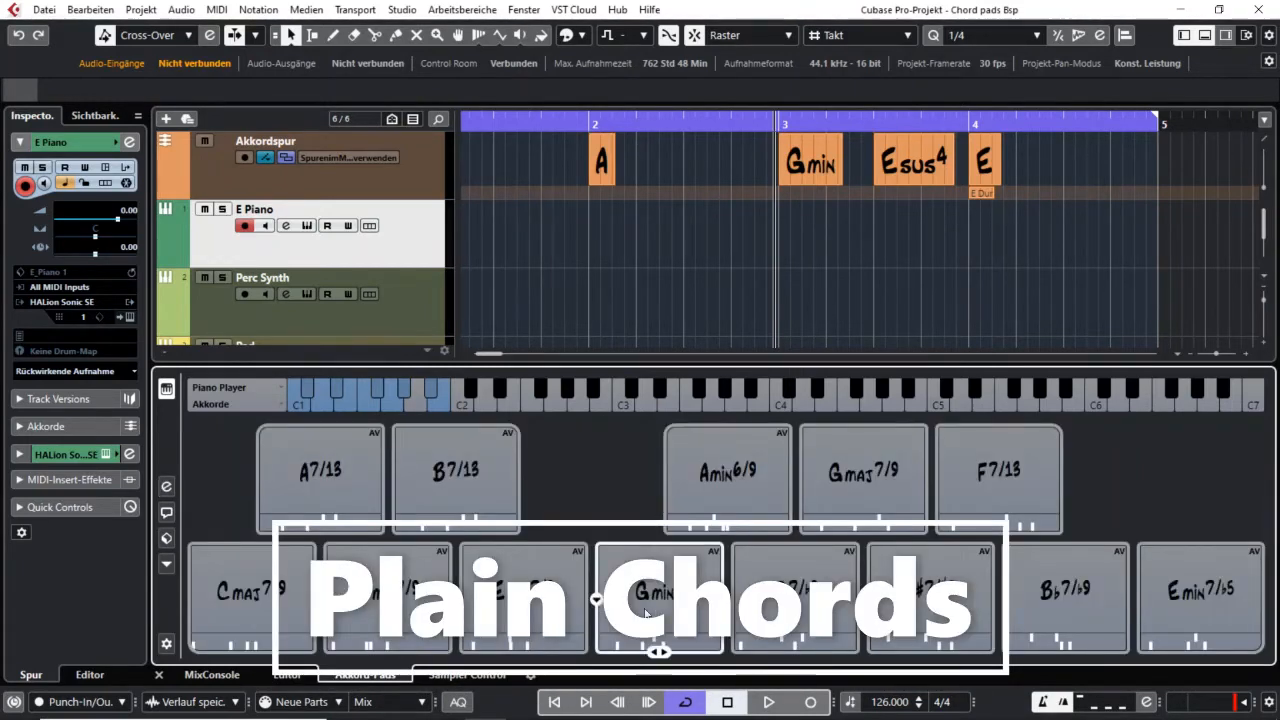
{"action": "left_click", "coordinate": [795, 600]}
{"action": "left_click", "coordinate": [667, 598]}
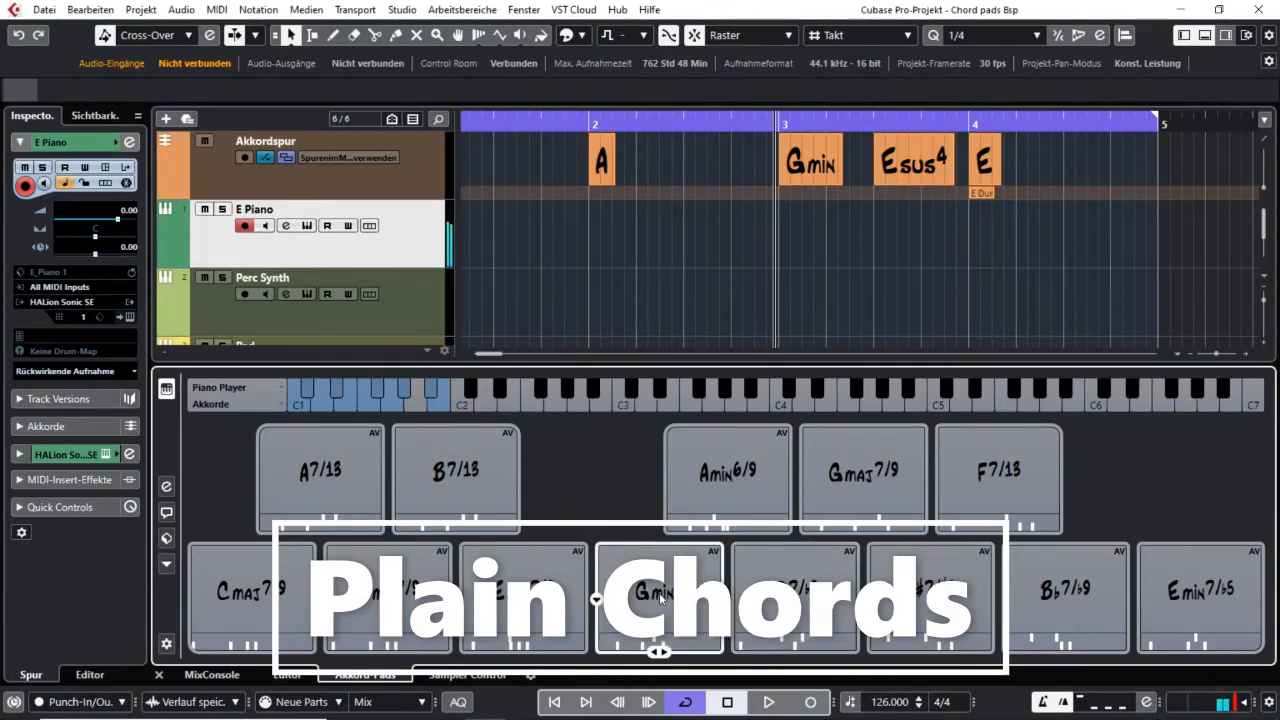
{"action": "left_click", "coordinate": [556, 596]}
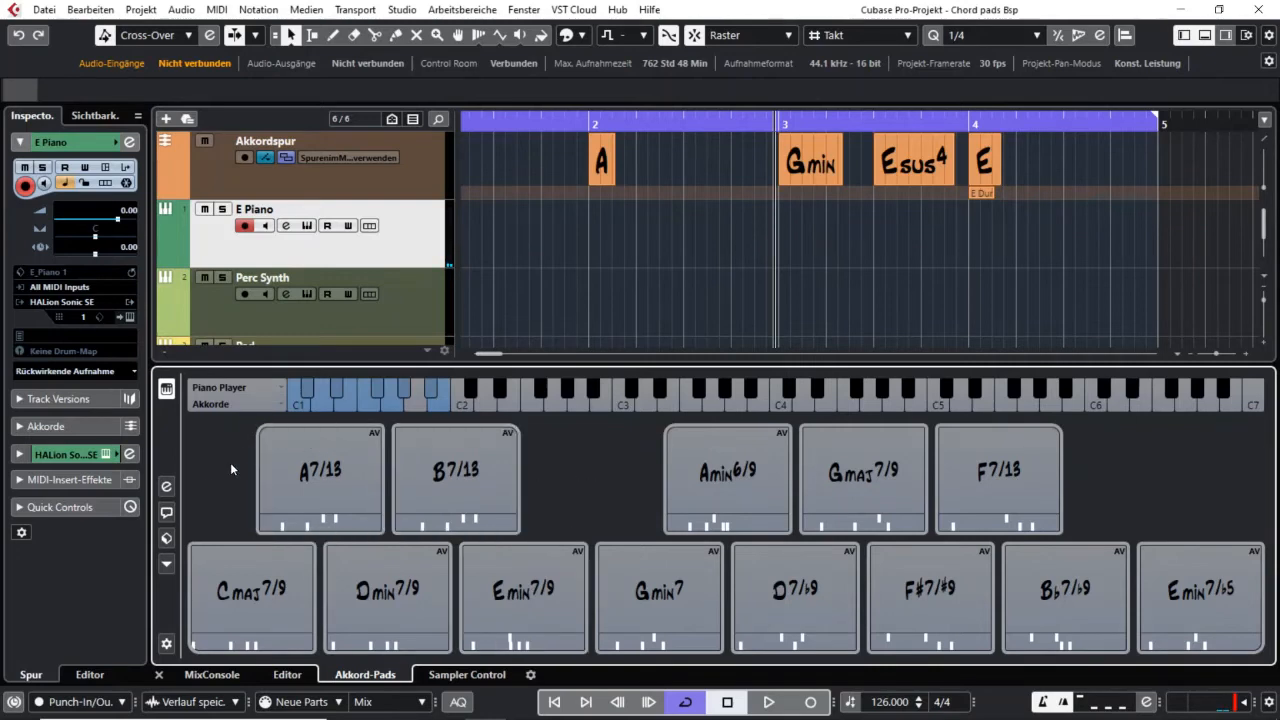
Step: Set the Piano Player's play mode to Pattern and import the MIDI loop Disco - Chorus B - Elec Piano
{"action": "left_click", "coordinate": [167, 487]}
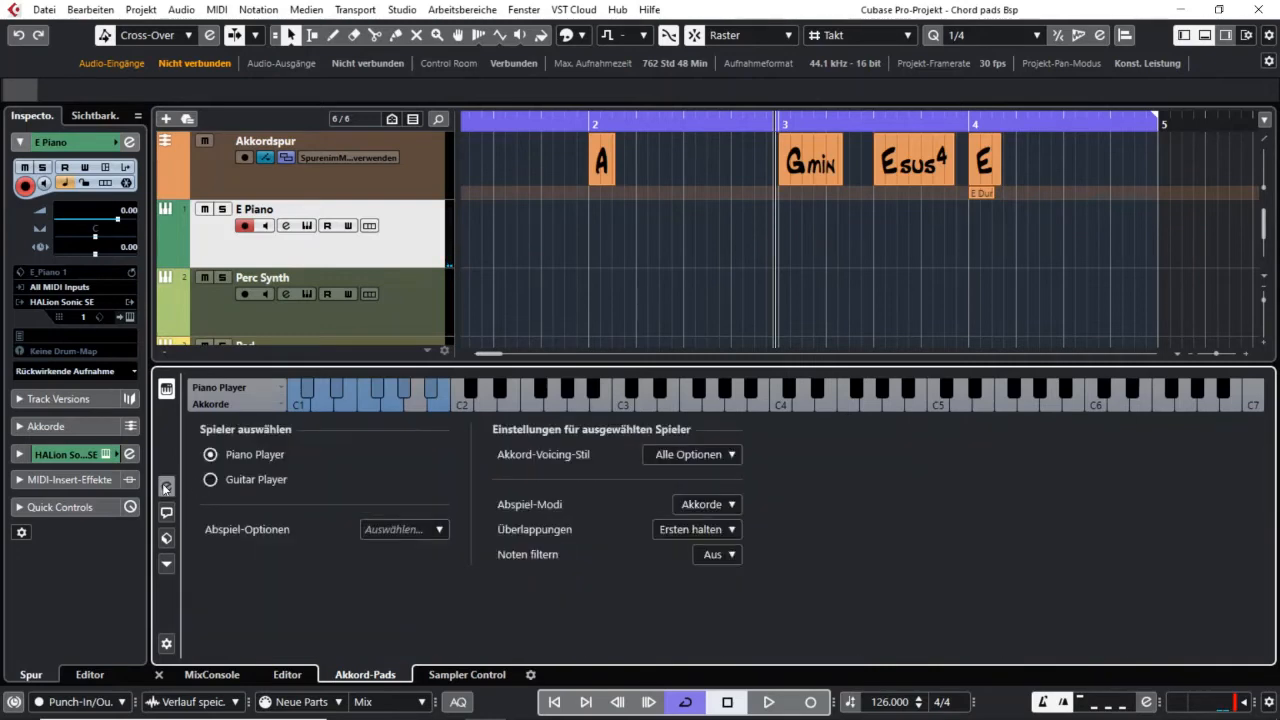
{"action": "left_click", "coordinate": [717, 506]}
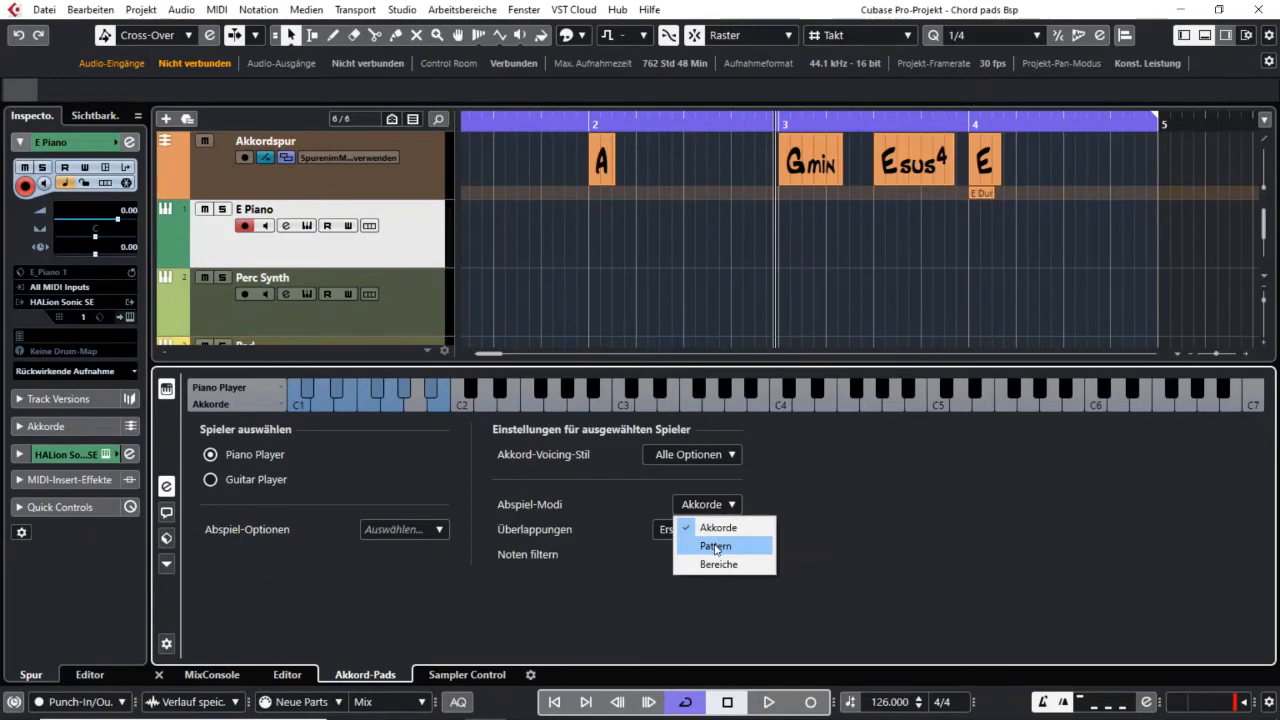
{"action": "left_click", "coordinate": [716, 546]}
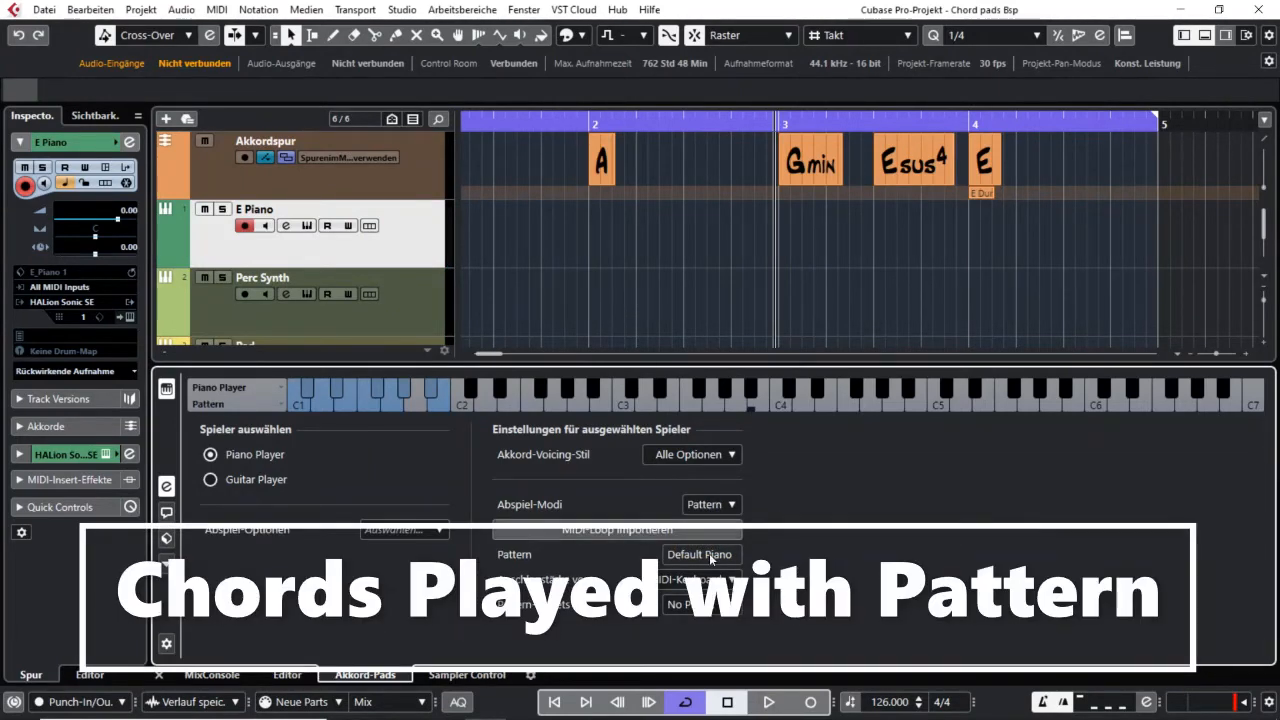
{"action": "left_click", "coordinate": [617, 530]}
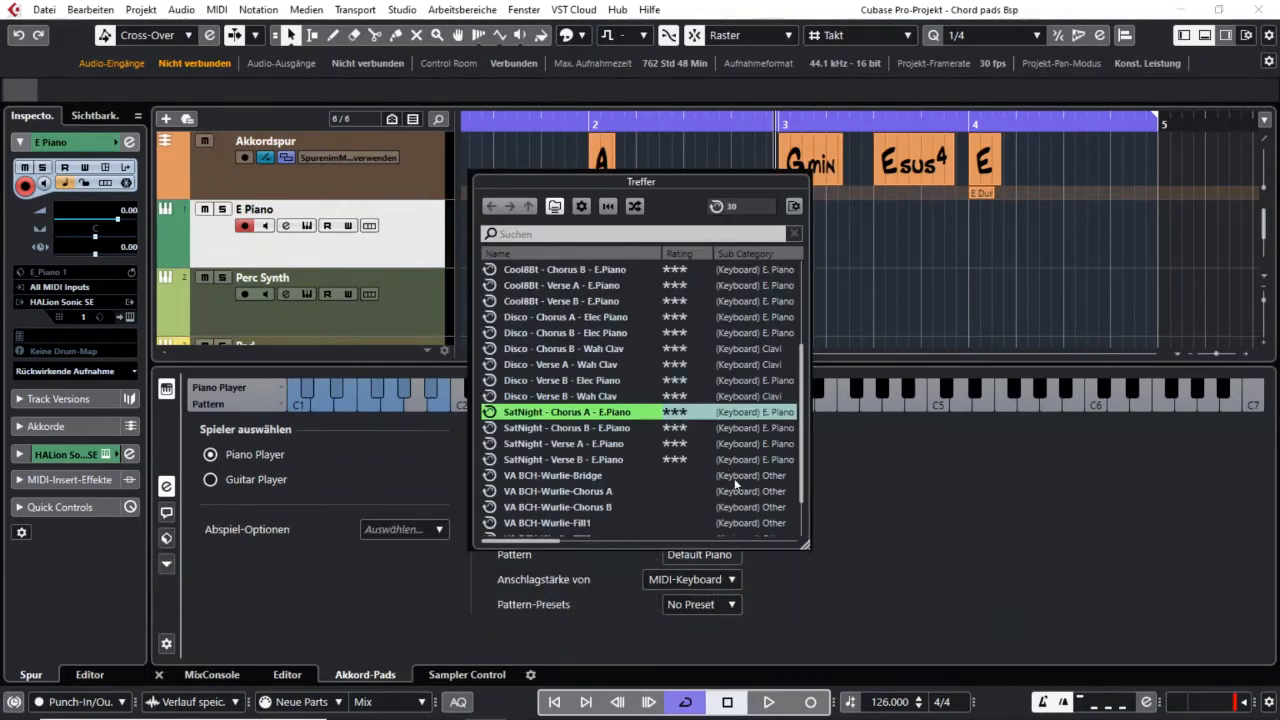
{"action": "double_click", "coordinate": [566, 333]}
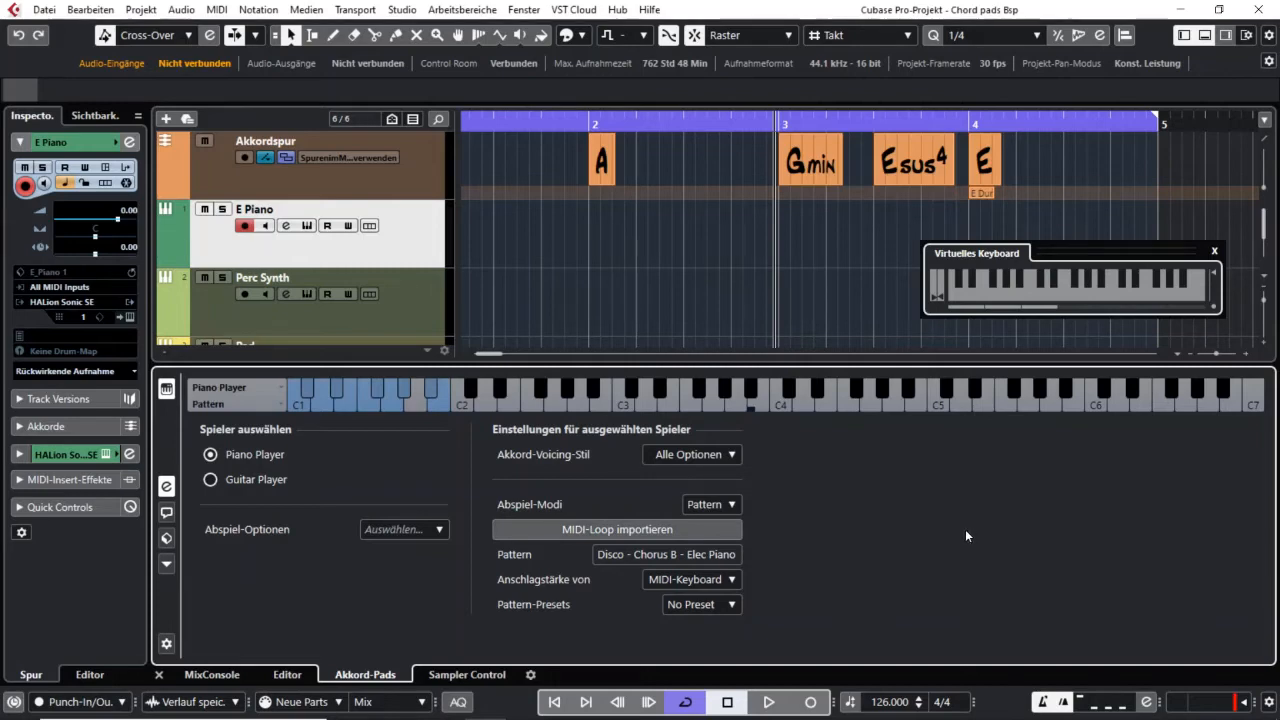
Step: Trigger several chord pads from the virtual keyboard to hear the imported pattern, and check the pad view before returning to the player settings
{"action": "key", "text": "e"}
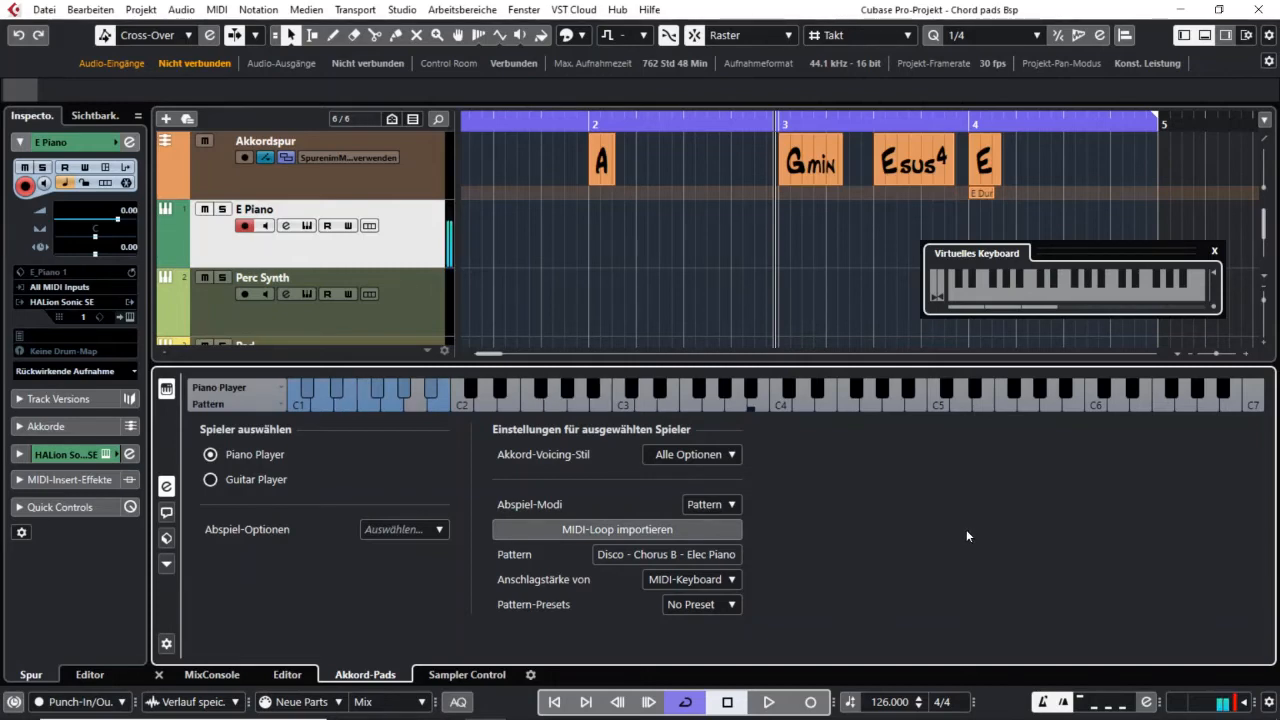
{"action": "key", "text": "r"}
{"action": "key", "text": "w"}
{"action": "key", "text": "q"}
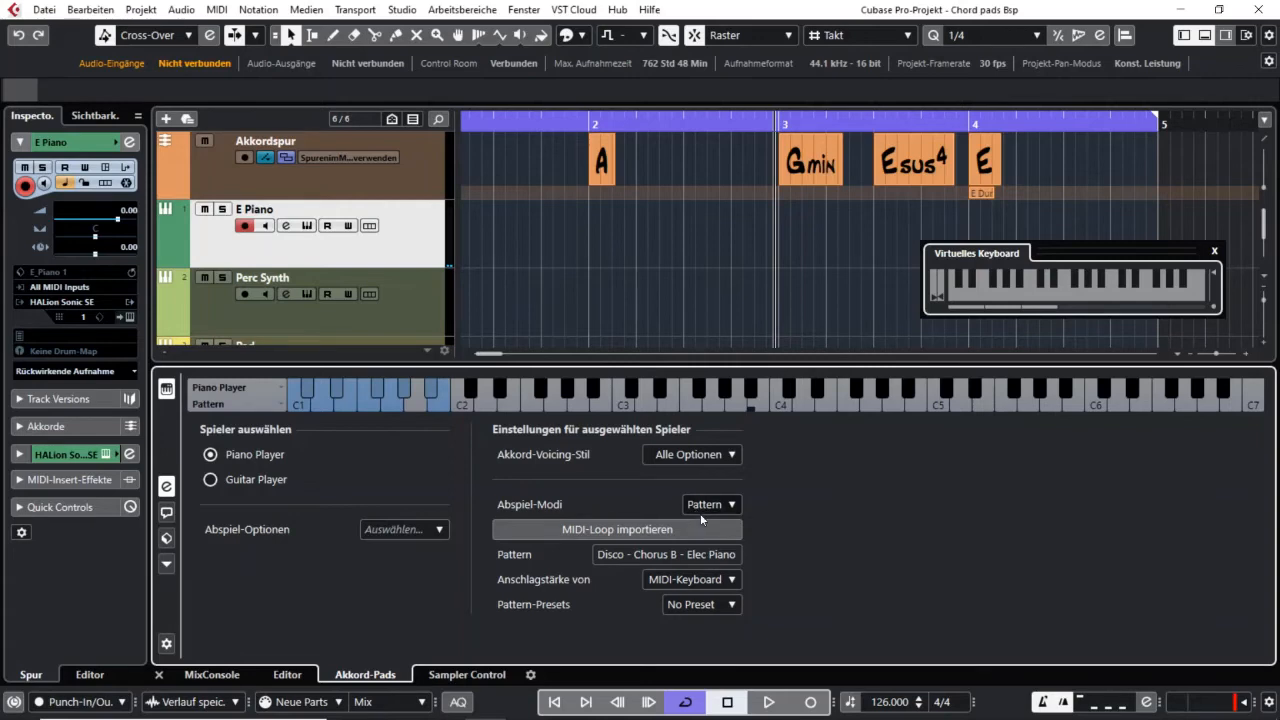
{"action": "left_click", "coordinate": [170, 487]}
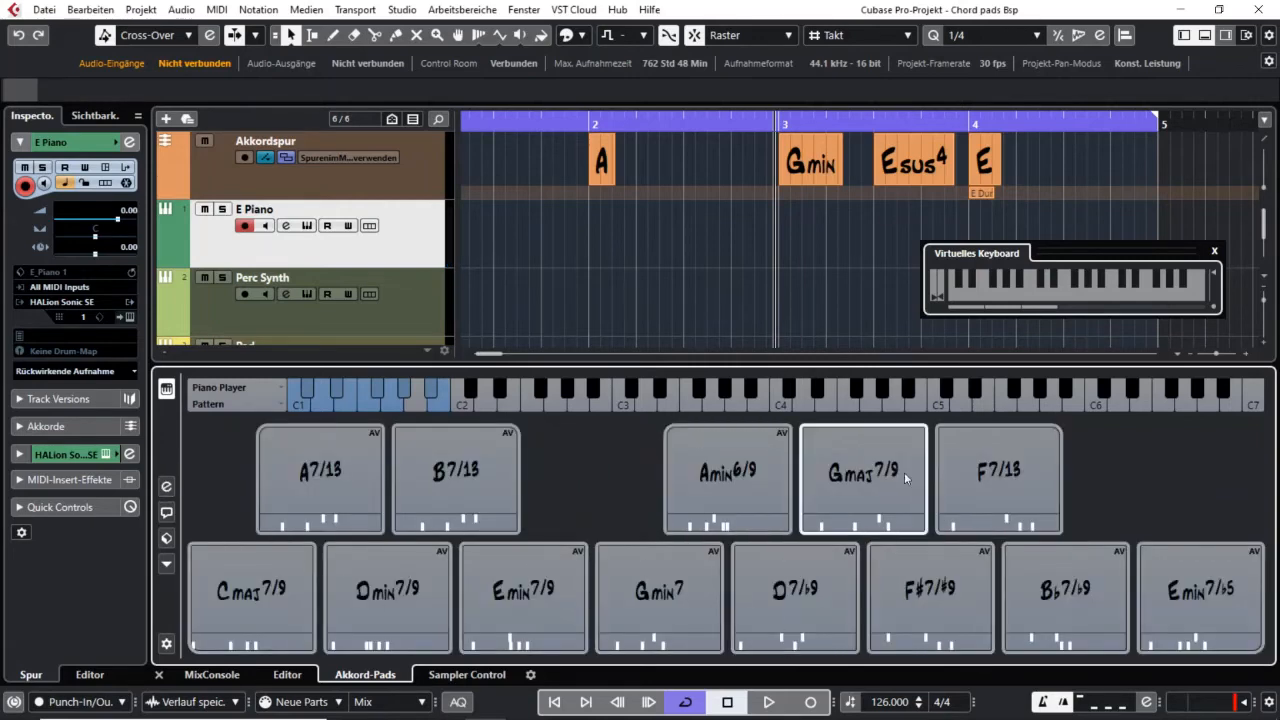
{"action": "left_click", "coordinate": [170, 487]}
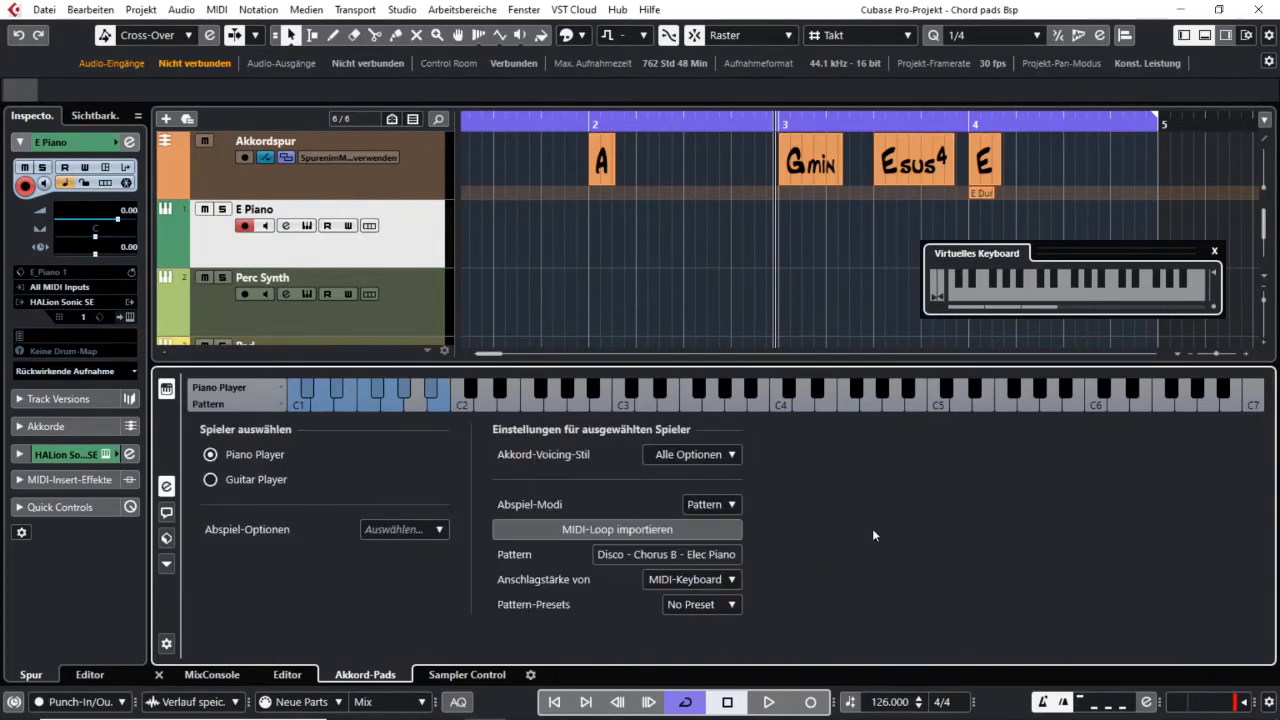
Step: Set the Piano Player's play mode to Bereiche and return to the chord pads
{"action": "left_click", "coordinate": [730, 505]}
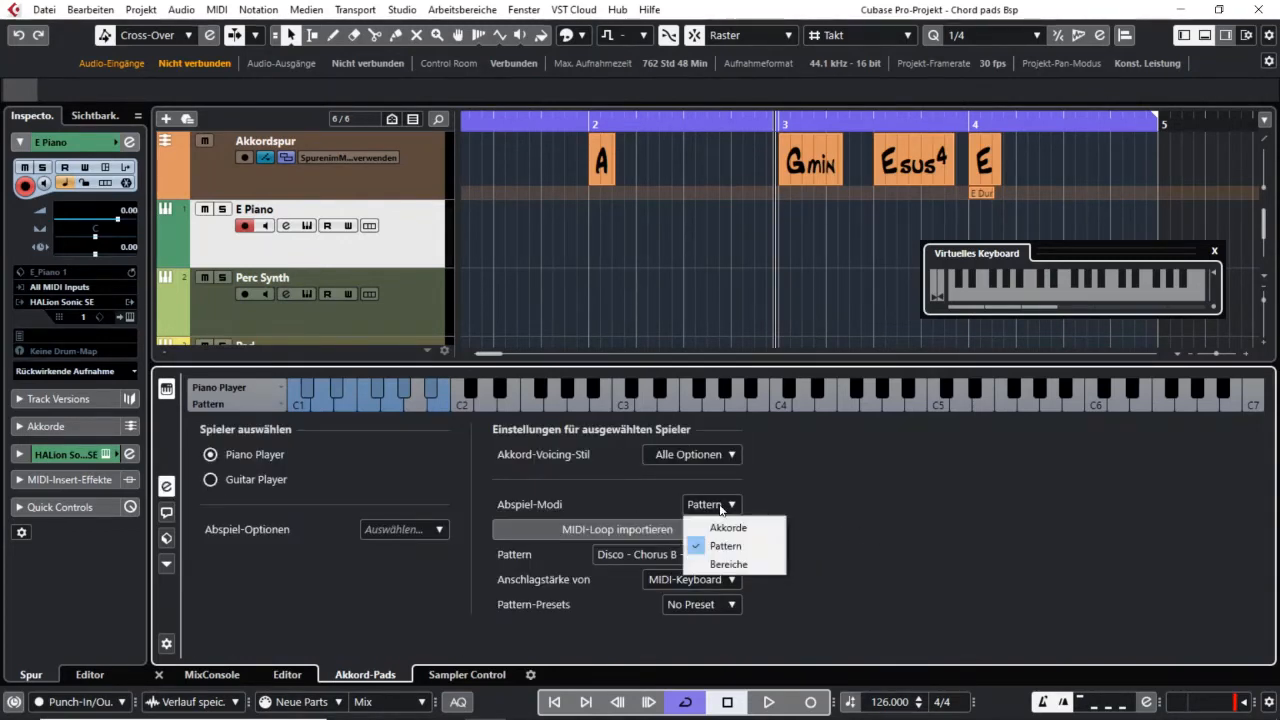
{"action": "left_click", "coordinate": [722, 565]}
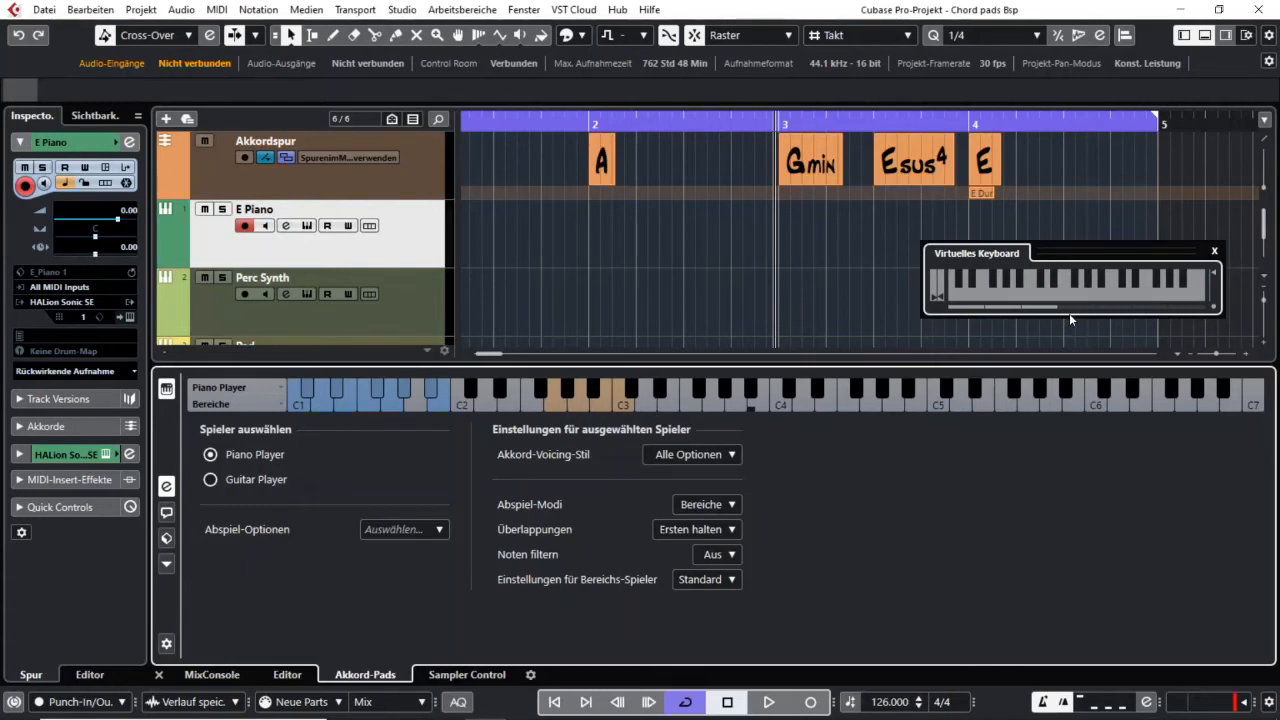
{"action": "left_click", "coordinate": [166, 486]}
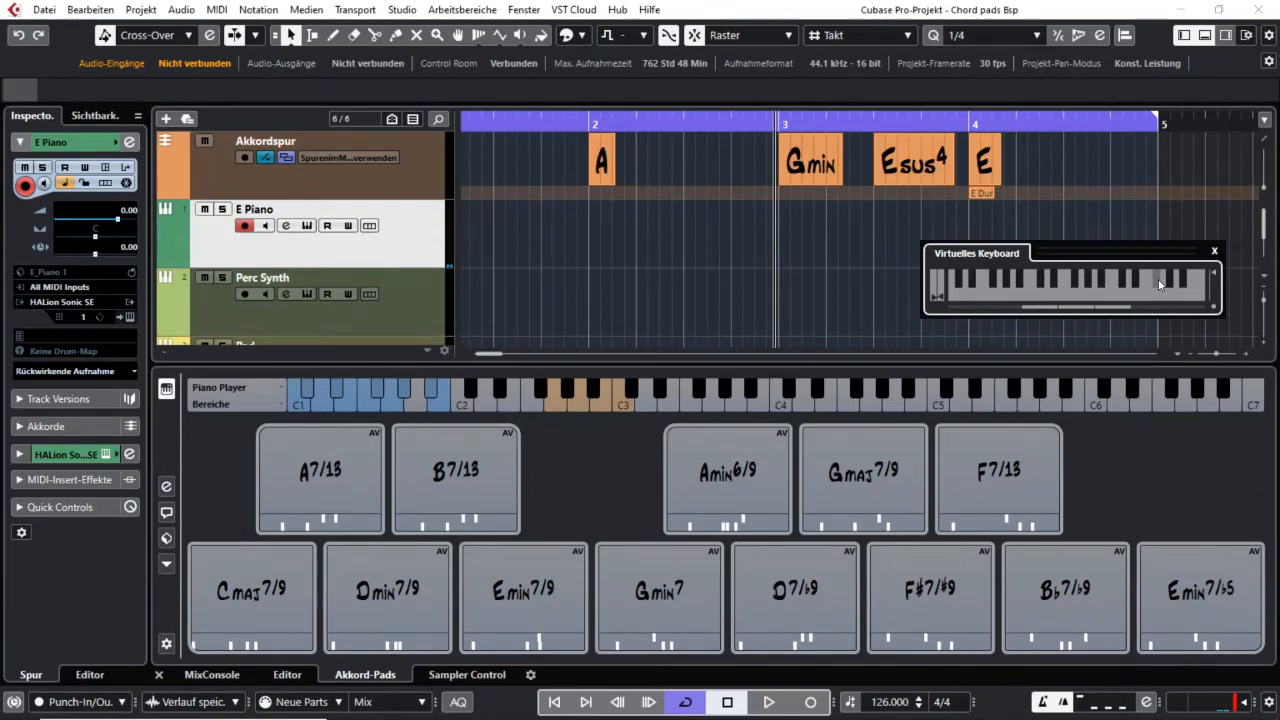
Step: Play the section notes below and at C3 from the virtual keyboard to sound individual parts of the chord
{"action": "key", "text": "b"}
{"action": "key", "text": "n"}
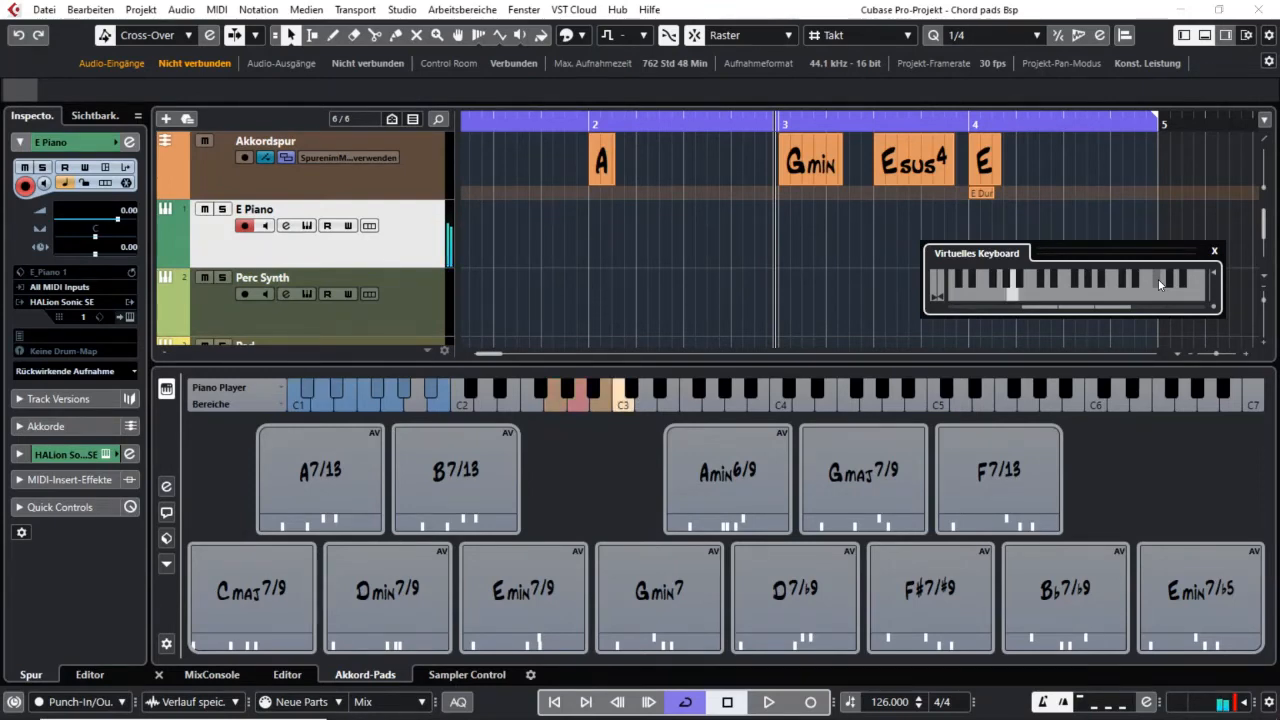
{"action": "key", "text": "m"}
{"action": "key", "text": "comma"}
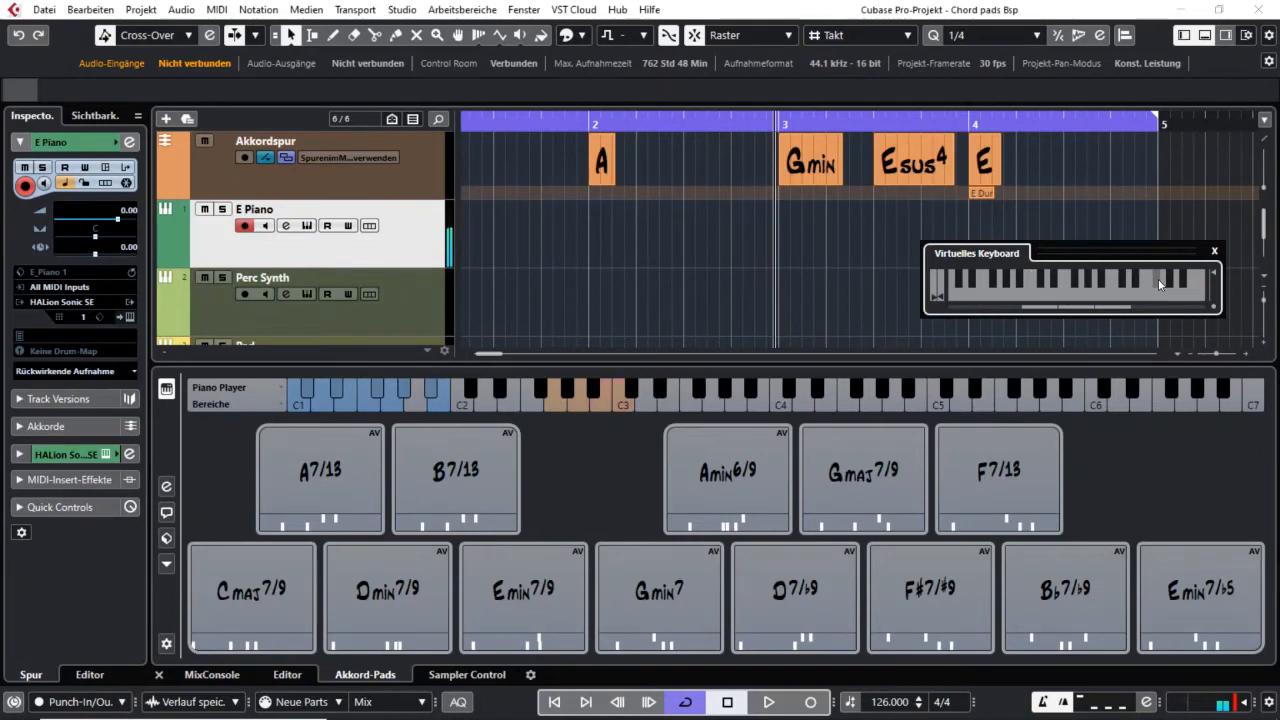
Step: Play the section notes G2, A2, B2 and C3 in mixed order from the virtual keyboard
{"action": "key", "text": "n"}
{"action": "key", "text": "b"}
{"action": "key", "text": "m"}
{"action": "key", "text": "comma"}
{"action": "key", "text": "n"}
{"action": "key", "text": "b"}
{"action": "left_click", "coordinate": [1071, 293]}
{"action": "mouse_move", "coordinate": [490, 507]}
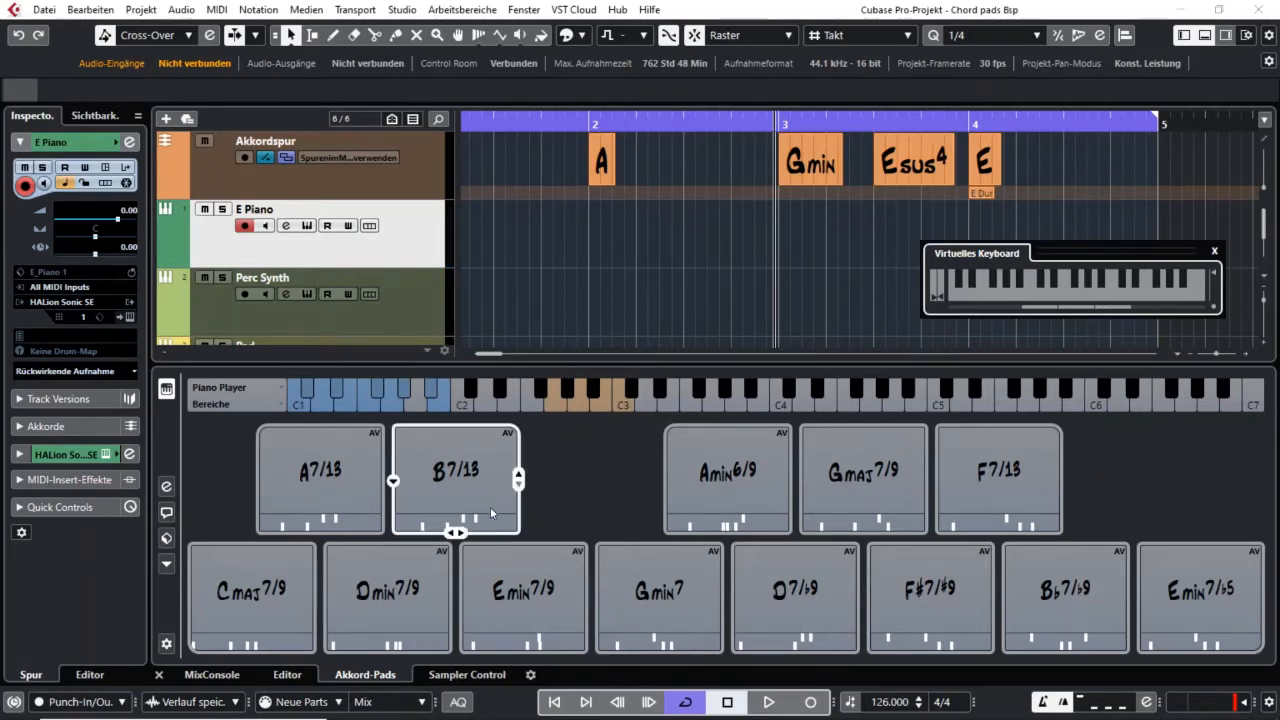
Step: Trigger the B7/13 pad and play its sections up and down between G2 and C3 from the virtual keyboard
{"action": "left_click", "coordinate": [445, 472]}
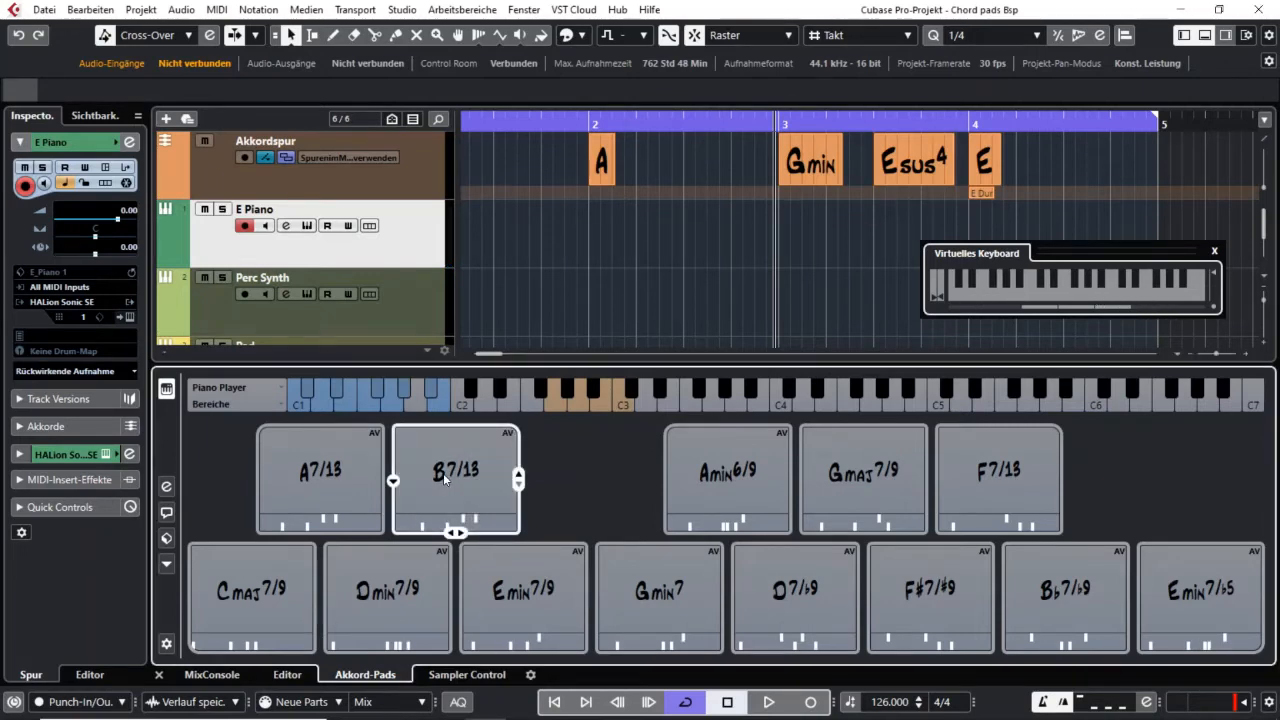
{"action": "key", "text": "b"}
{"action": "key", "text": "n"}
{"action": "key", "text": "m"}
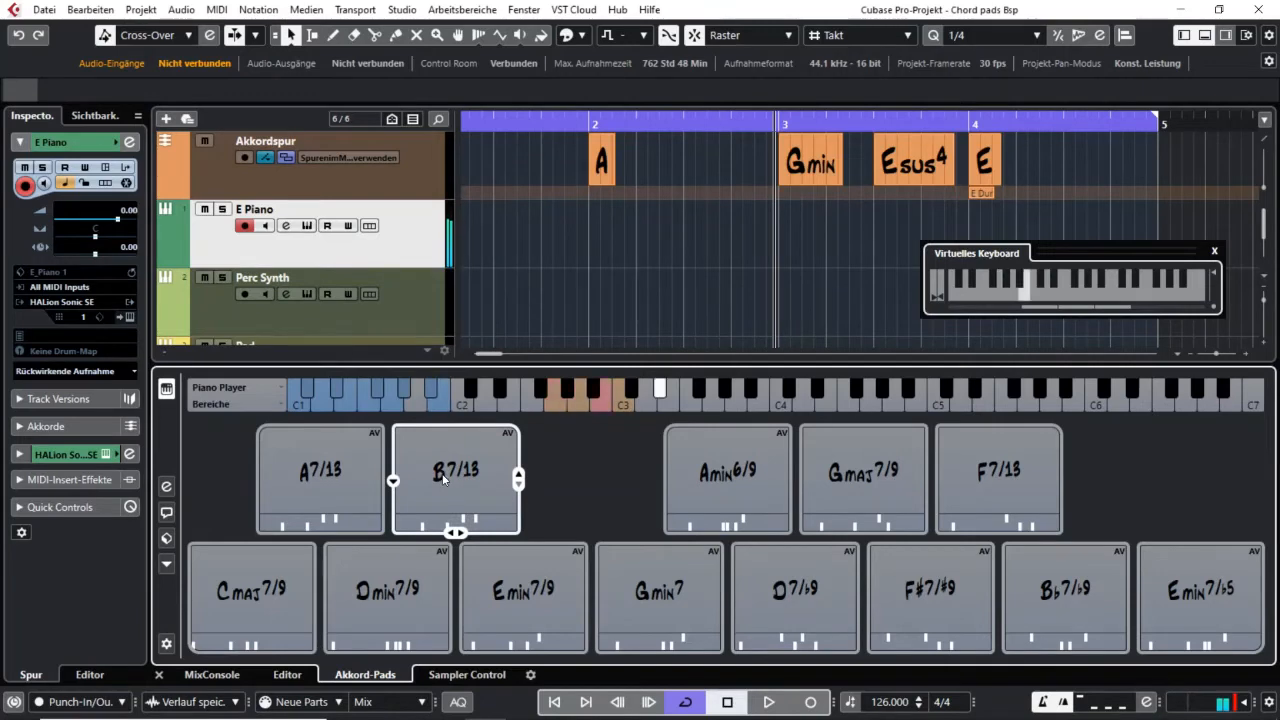
{"action": "key", "text": "comma"}
{"action": "key", "text": "m"}
{"action": "key", "text": "n"}
{"action": "key", "text": "b"}
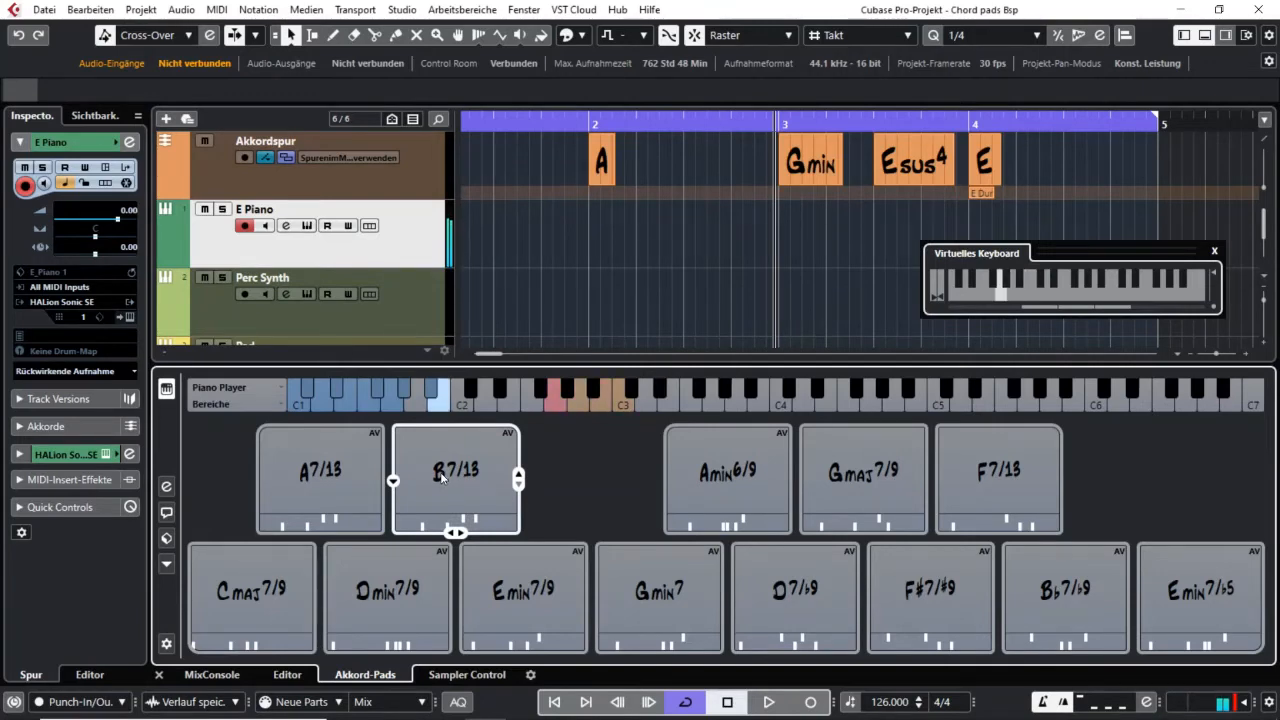
Step: Trigger the Amin6/9 pad and play its sections up to C3 and back down to G2
{"action": "left_click", "coordinate": [733, 485]}
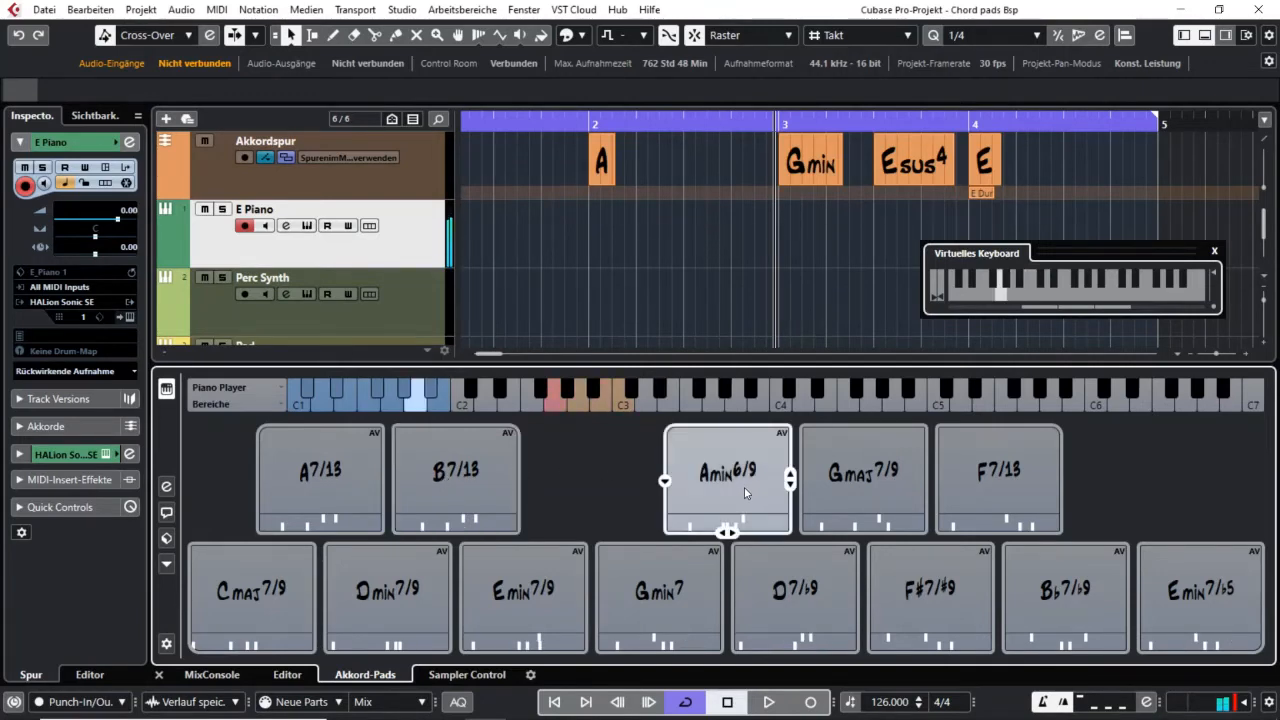
{"action": "key", "text": "m"}
{"action": "key", "text": "comma"}
{"action": "key", "text": "m"}
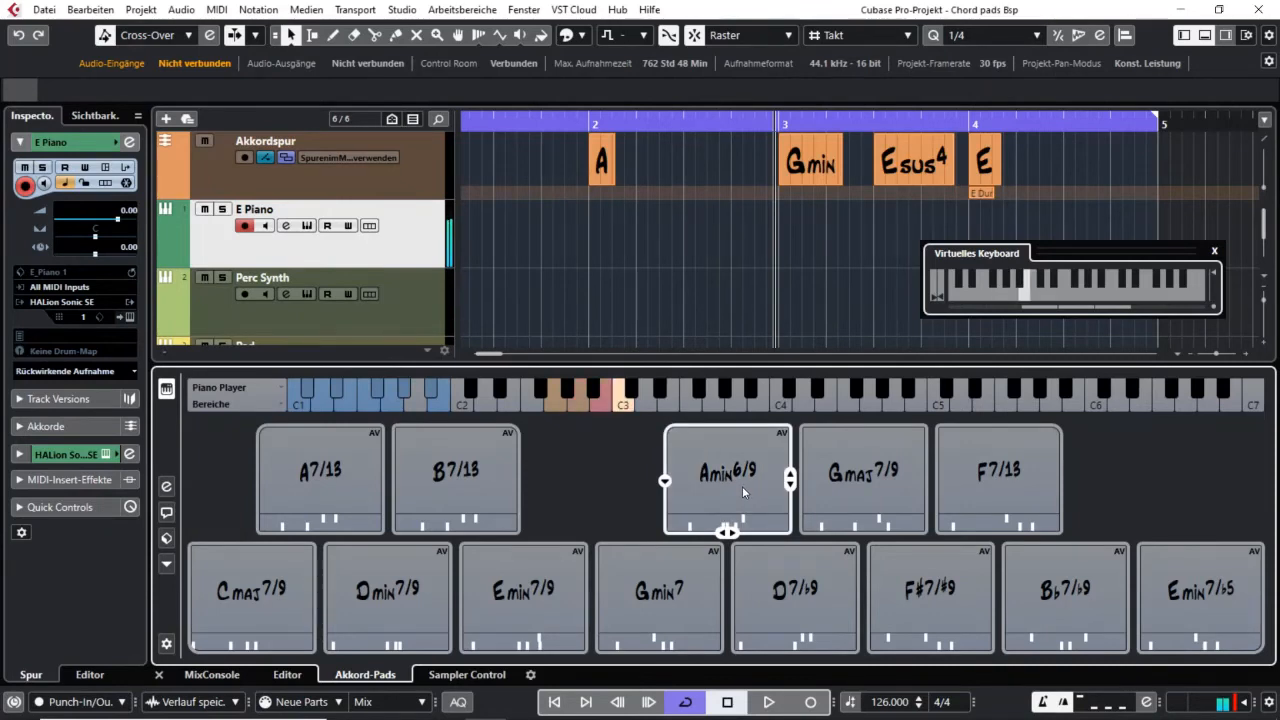
{"action": "key", "text": "n"}
{"action": "key", "text": "b"}
Step: Trigger the Gmaj7/9 pad and play its sections from G2 up to C3 and back down
{"action": "left_click", "coordinate": [831, 486]}
{"action": "key", "text": "b"}
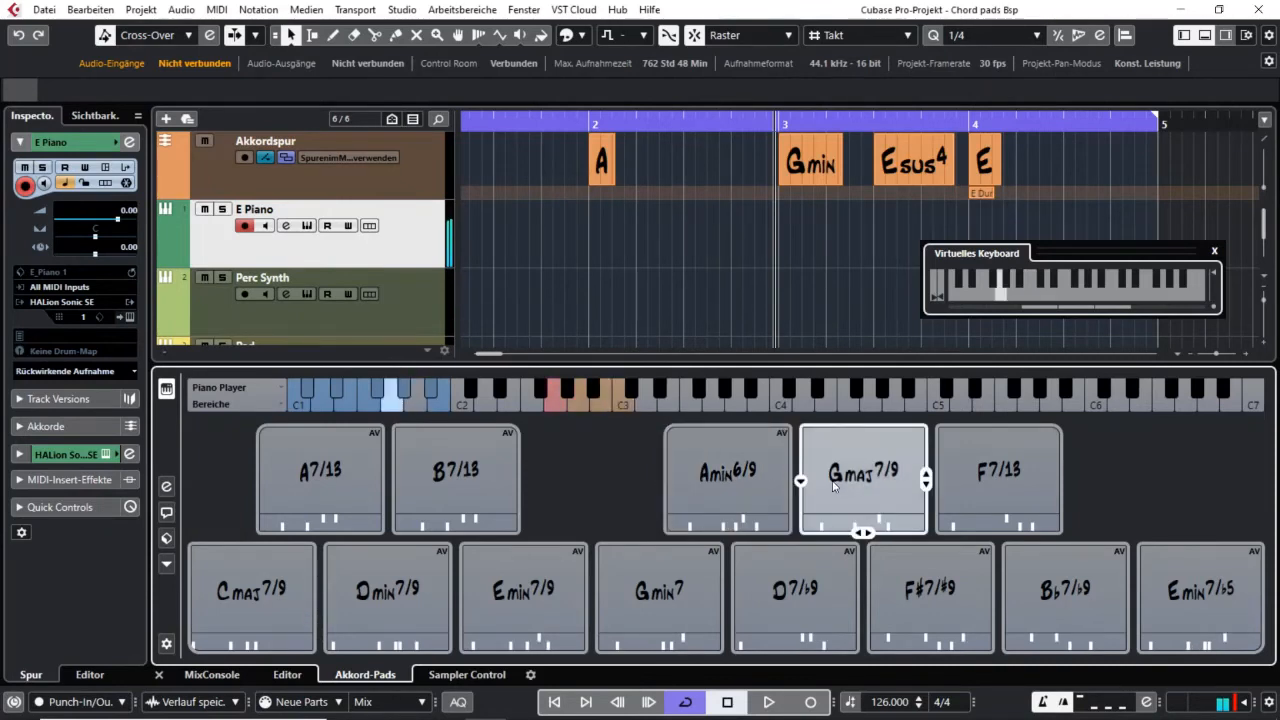
{"action": "key", "text": "n"}
{"action": "key", "text": "m"}
{"action": "key", "text": "comma"}
{"action": "key", "text": "m"}
{"action": "key", "text": "n"}
{"action": "key", "text": "b"}
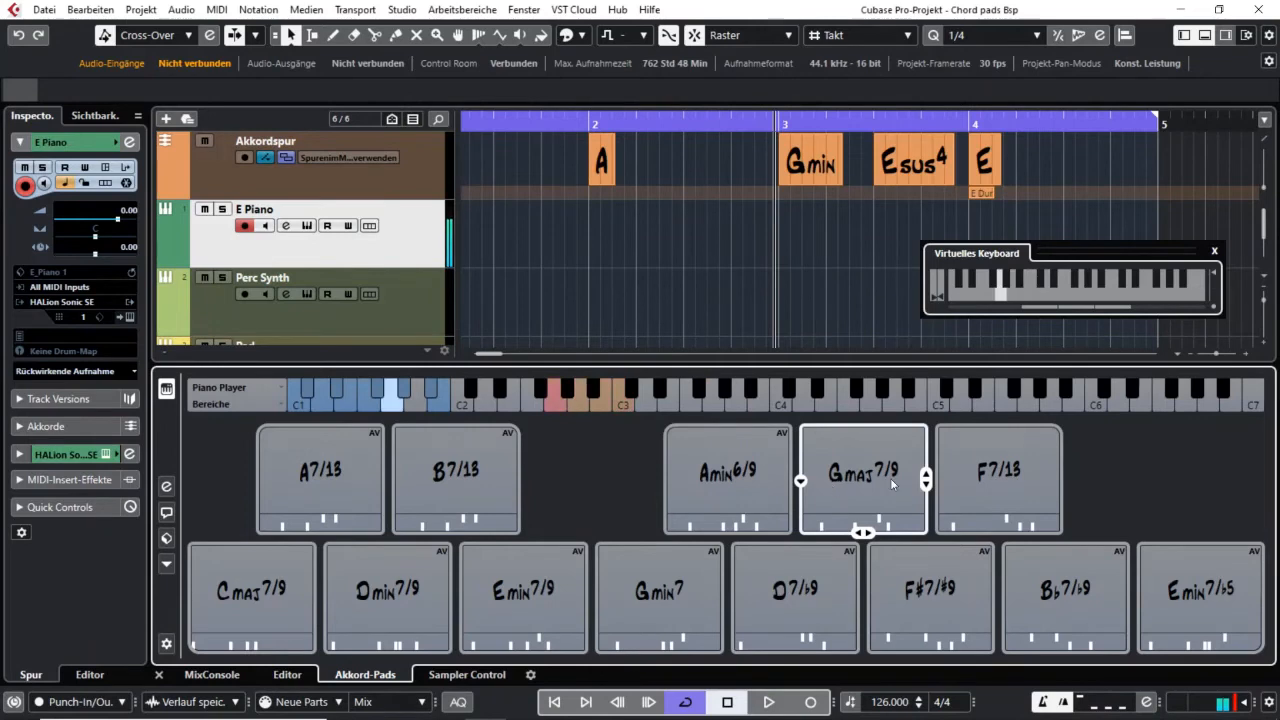
Step: Trigger the F7/13 pad and play its sections from G2 up to C3 and back to A2
{"action": "left_click", "coordinate": [966, 480]}
{"action": "key", "text": "b"}
{"action": "key", "text": "n"}
{"action": "key", "text": "m"}
{"action": "key", "text": "comma"}
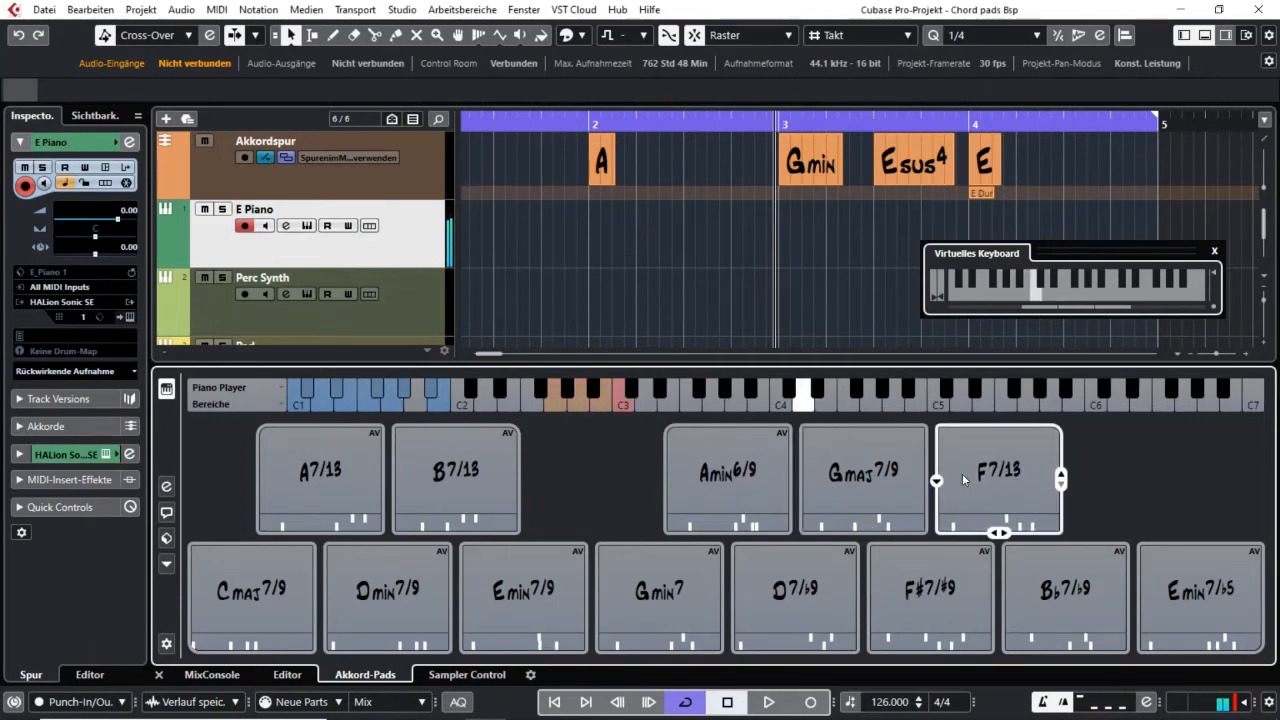
{"action": "key", "text": "m"}
{"action": "key", "text": "n"}
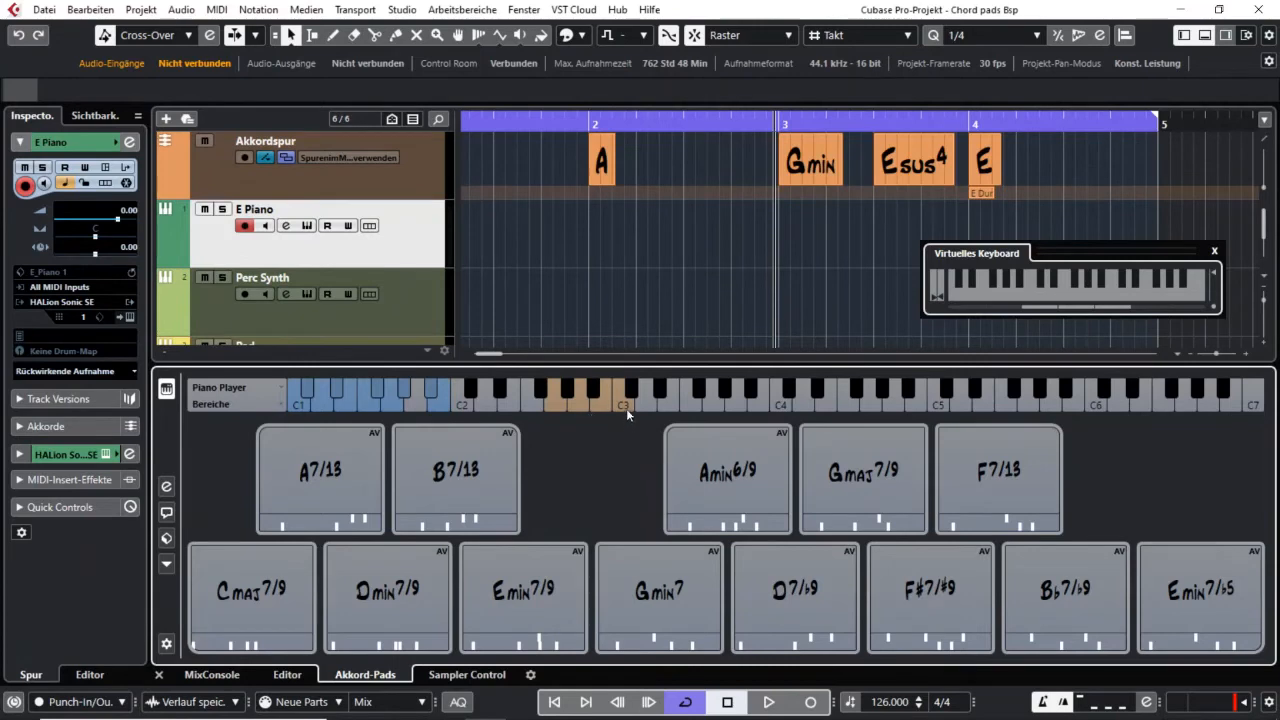
Step: Trigger the F#7/#9, Bb7/b9, D7/b9, Gmin7, Dmin7/9 and Cmaj7/9 pads in turn while playing their sections
{"action": "left_click", "coordinate": [934, 587]}
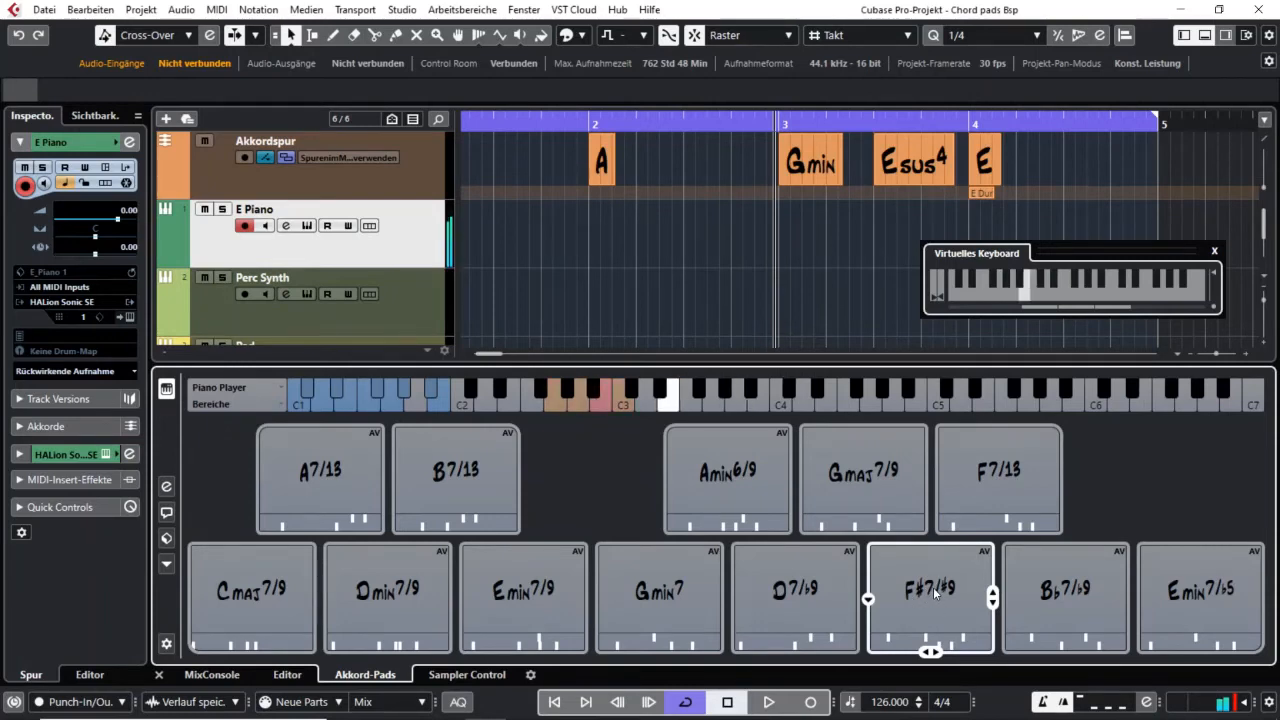
{"action": "left_click", "coordinate": [1099, 614]}
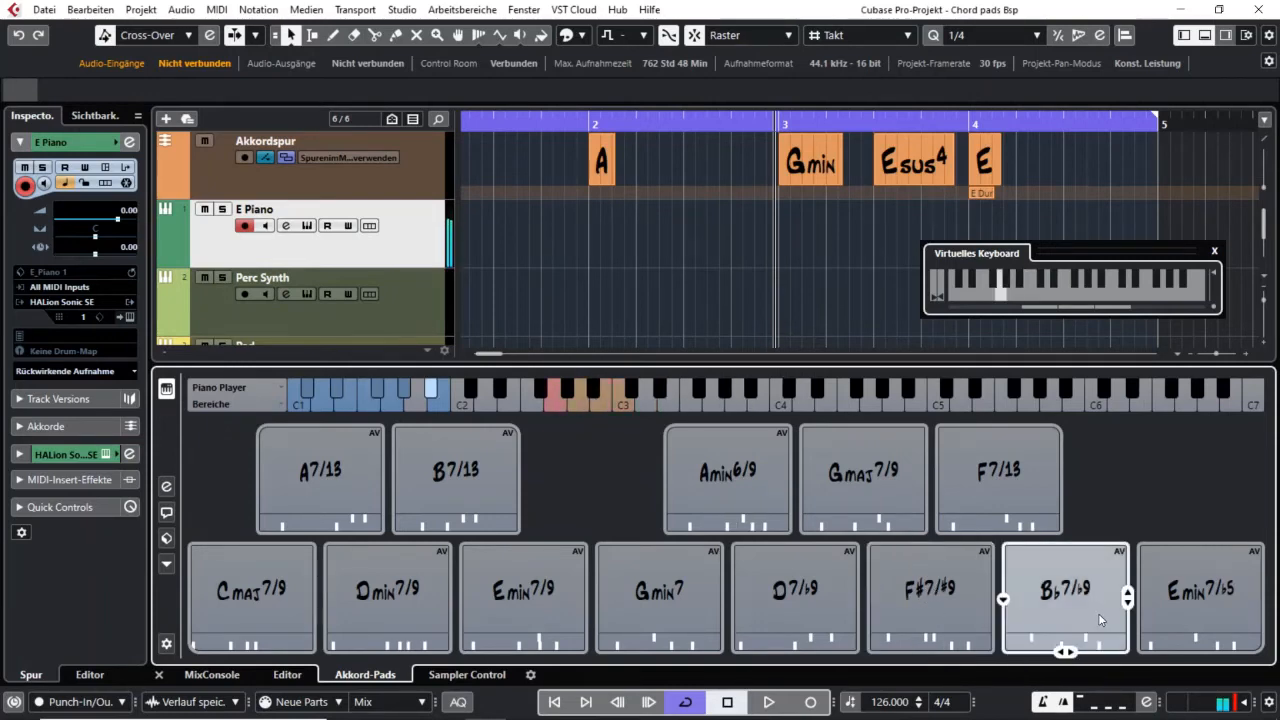
{"action": "left_click", "coordinate": [785, 575]}
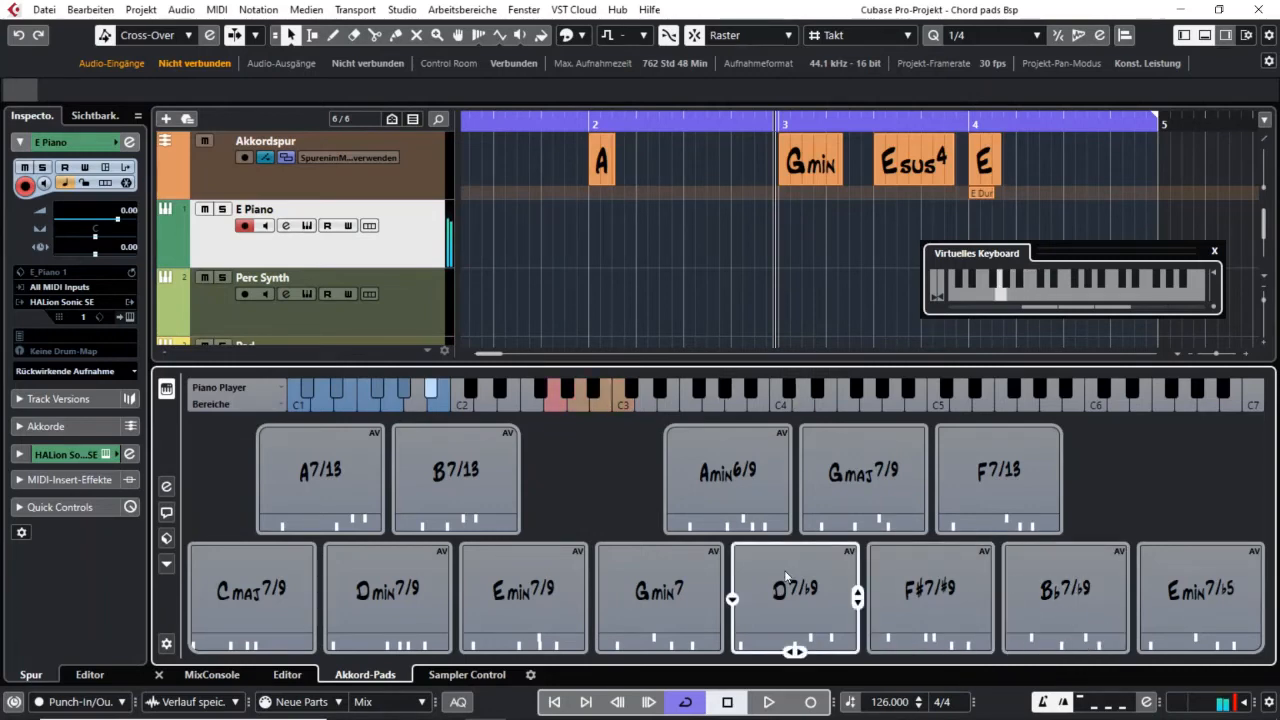
{"action": "left_click", "coordinate": [680, 599]}
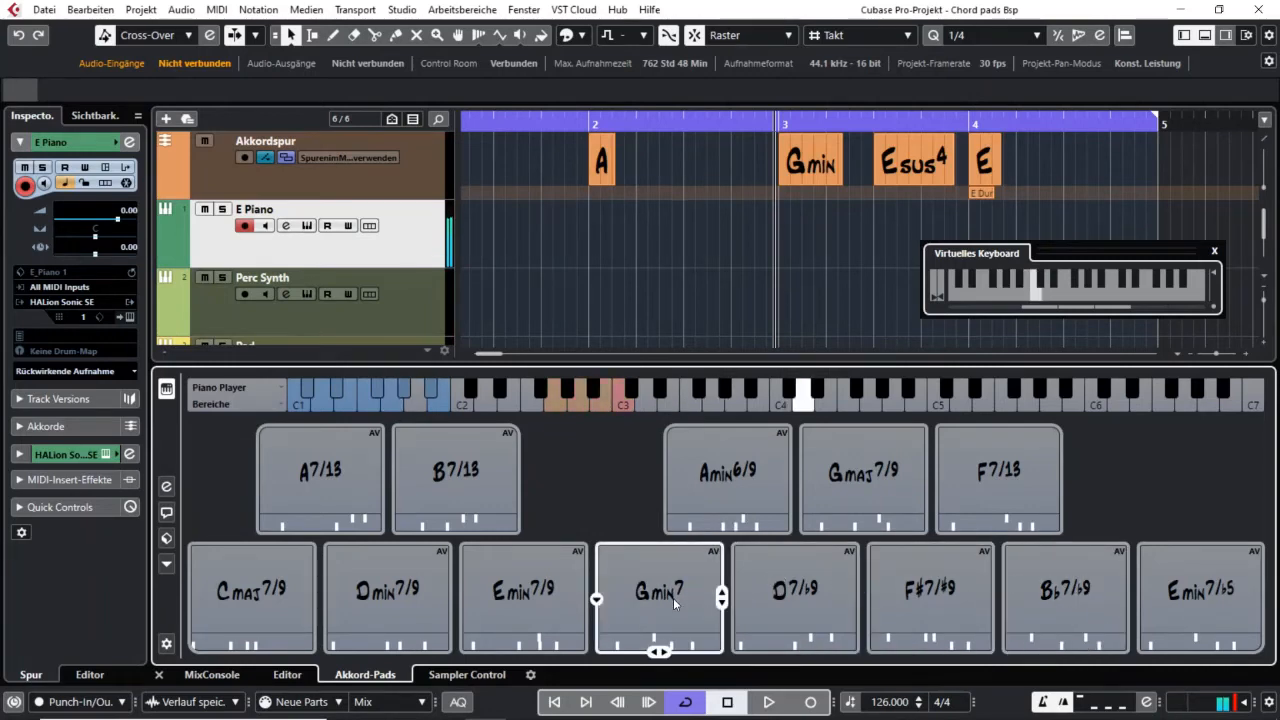
{"action": "left_click", "coordinate": [387, 585]}
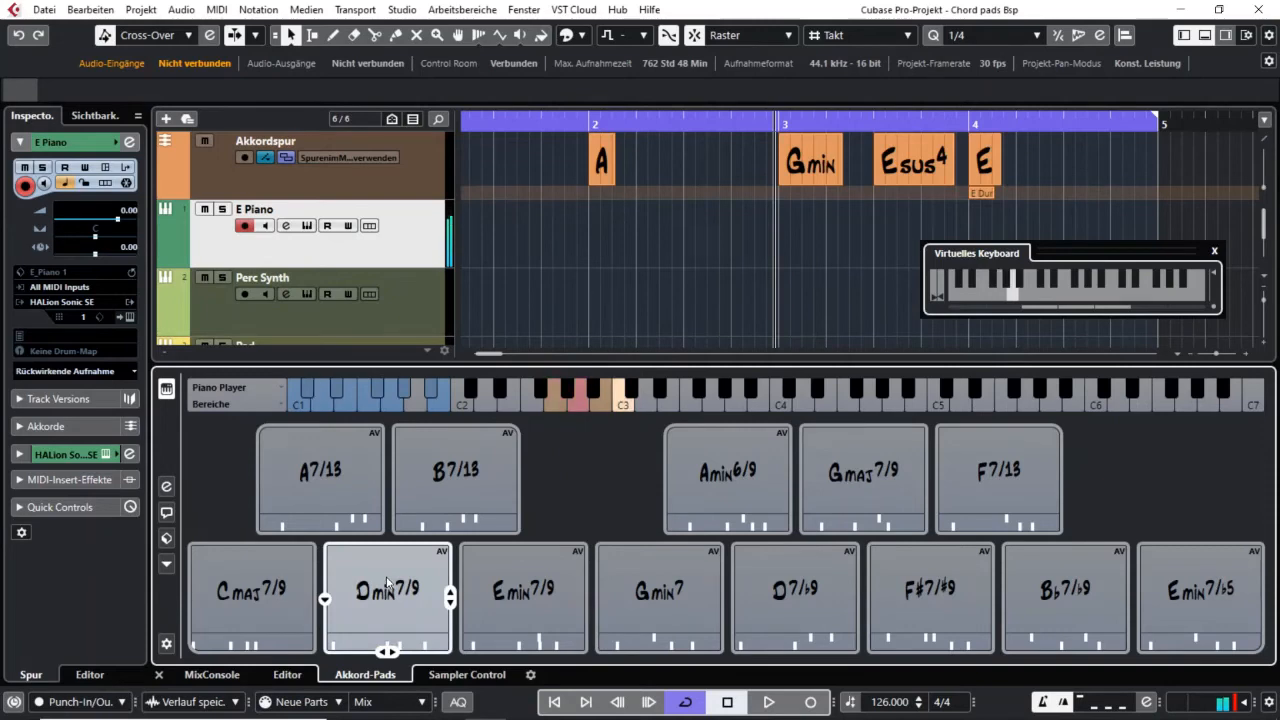
{"action": "left_click", "coordinate": [262, 591]}
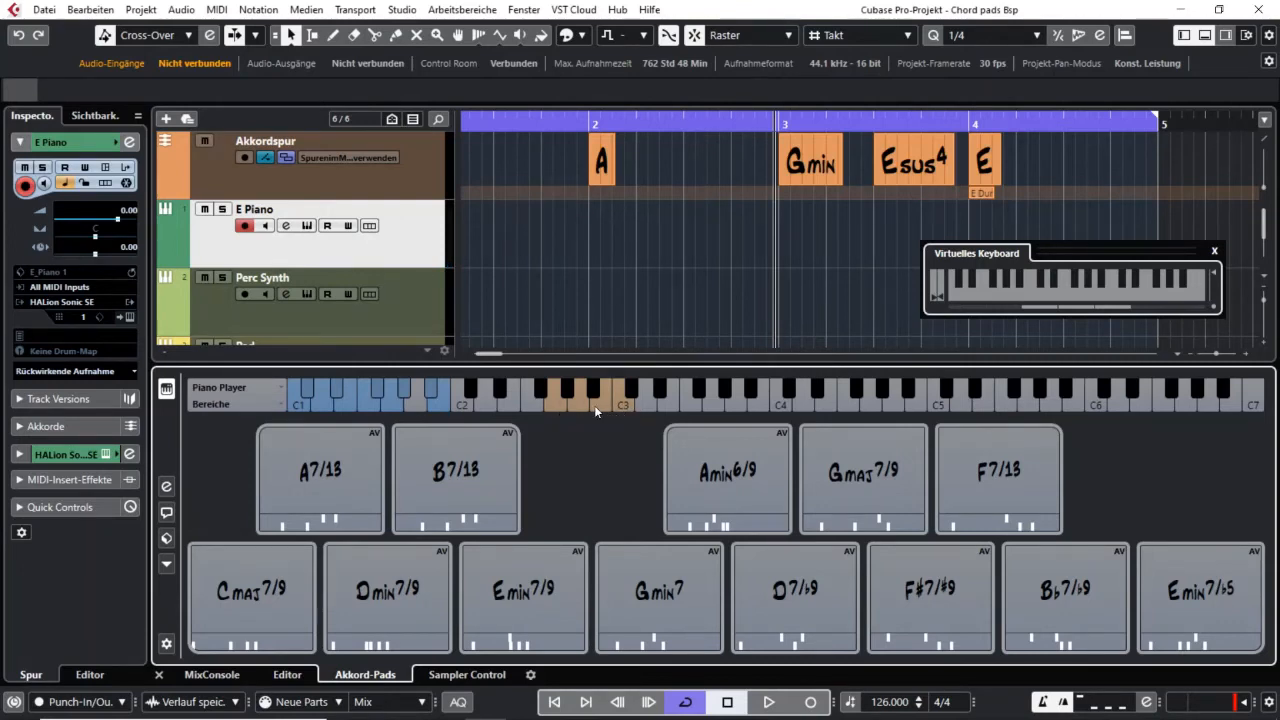
{"action": "mouse_move", "coordinate": [257, 598]}
Step: Return the Piano Player's play mode to Akkorde and close the virtual keyboard
{"action": "left_click", "coordinate": [1214, 251]}
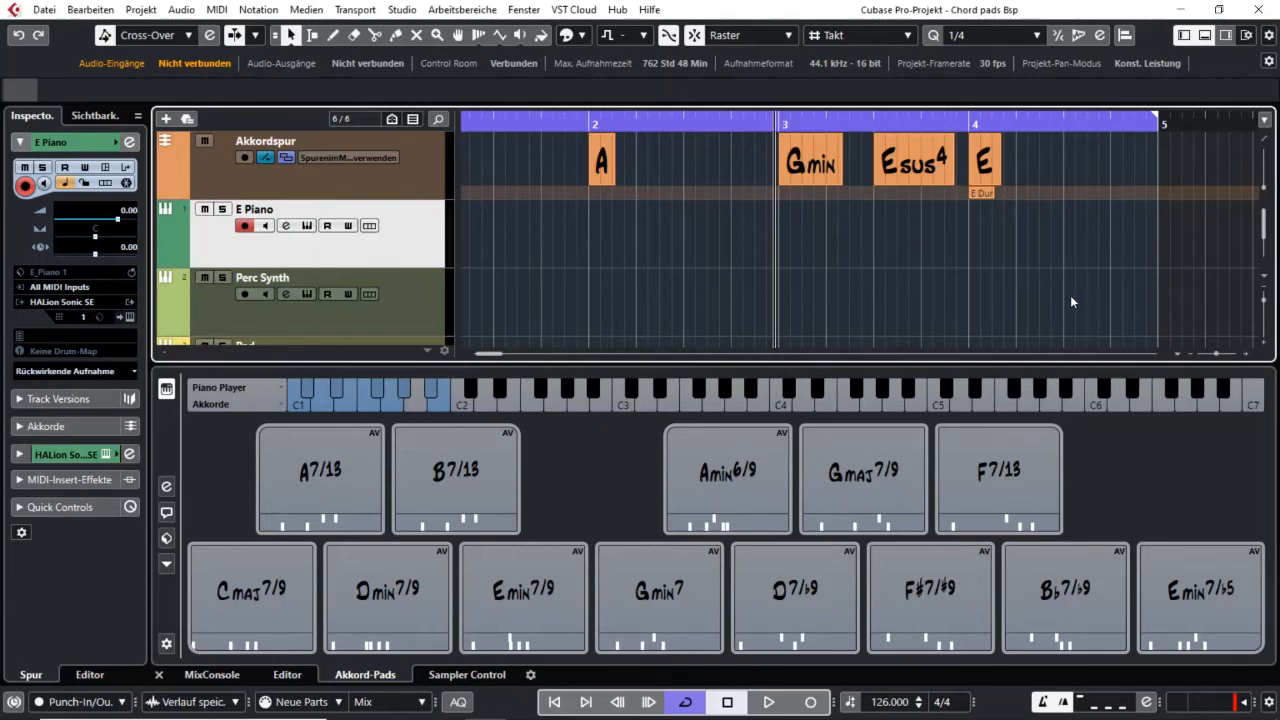
{"action": "scroll", "coordinate": [1070, 295], "scroll_direction": "left", "scroll_amount": 2}
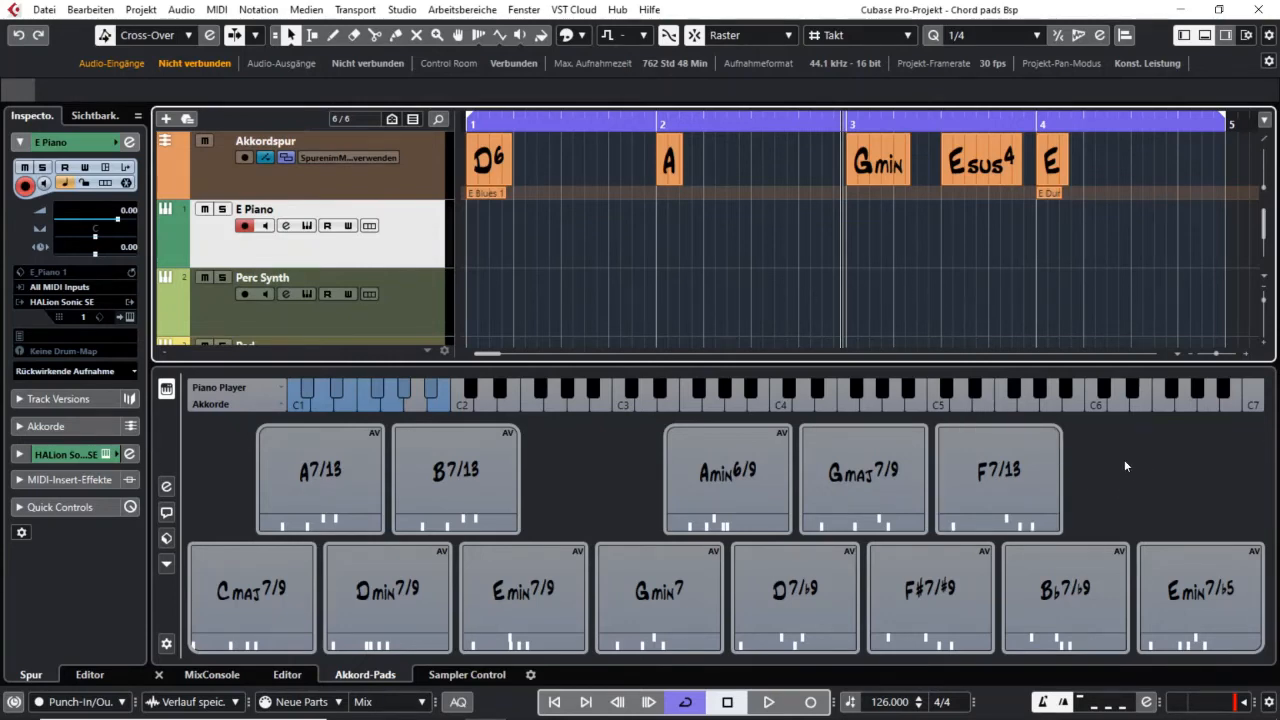
Step: Open the Chord Assistant, place its window over the project area, and inspect the Quintenzirkel view before returning to Umgebung
{"action": "left_click", "coordinate": [166, 517]}
{"action": "left_click_drag", "start_coordinate": [556, 25], "coordinate": [720, 30]}
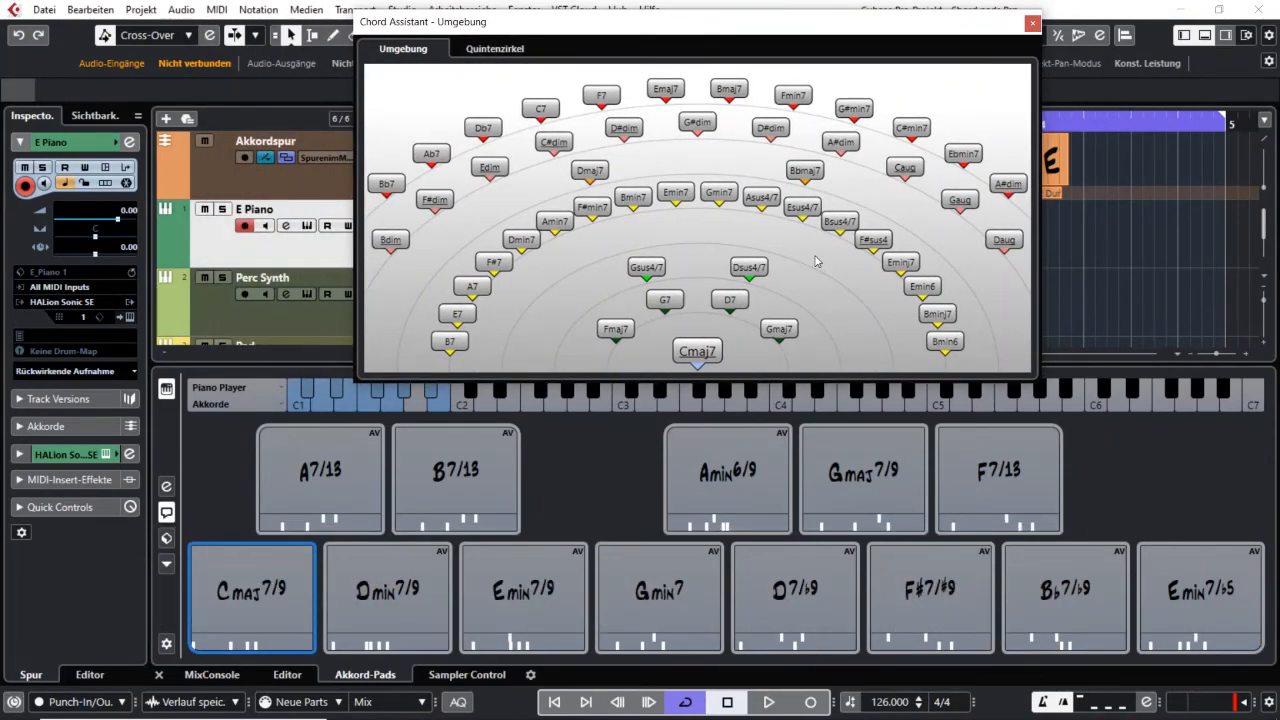
{"action": "left_click", "coordinate": [500, 49]}
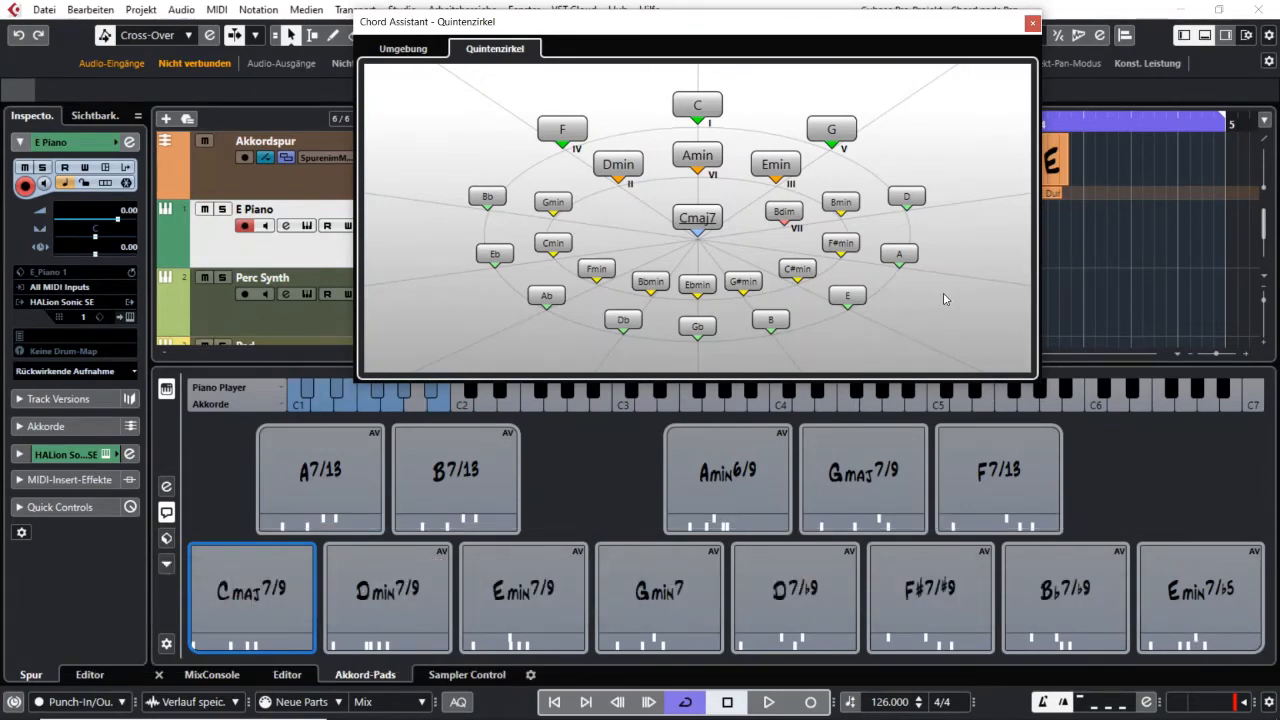
{"action": "left_click", "coordinate": [409, 51]}
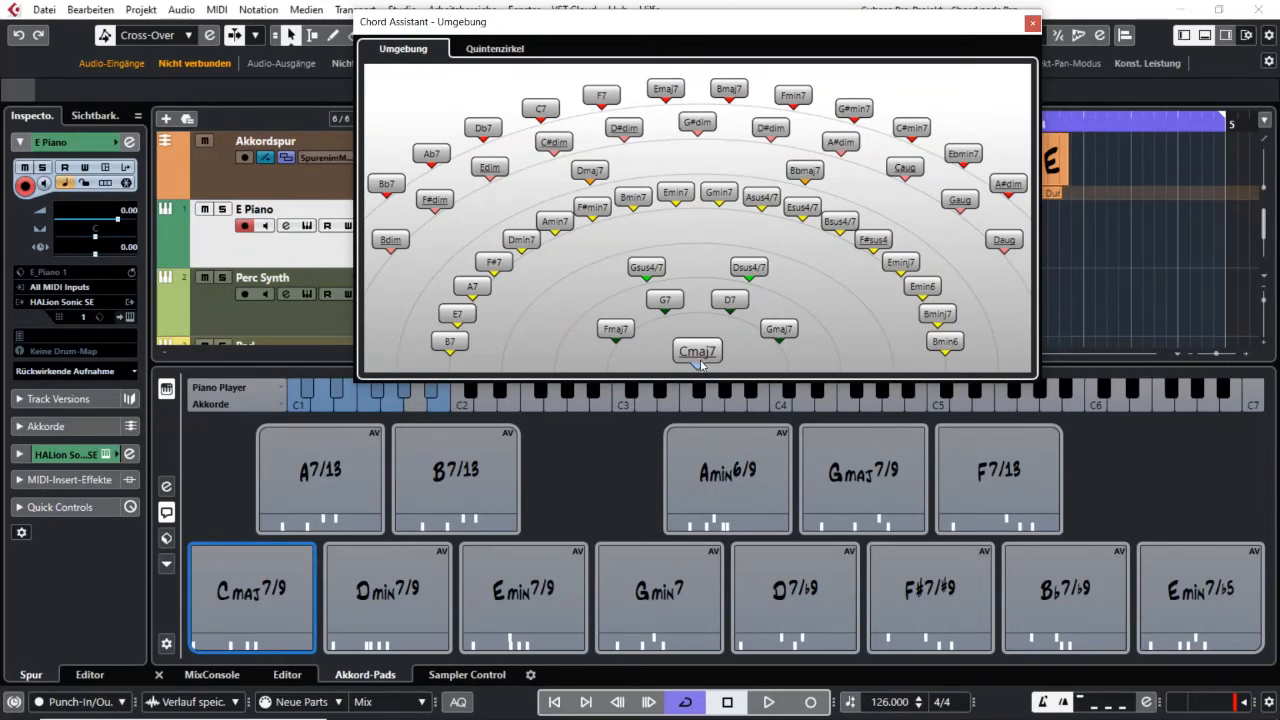
Step: Audition Dsus4/7, G7, G#dim, D#dim and Bbmaj7 in the Chord Assistant's Umgebung view
{"action": "left_click", "coordinate": [752, 270]}
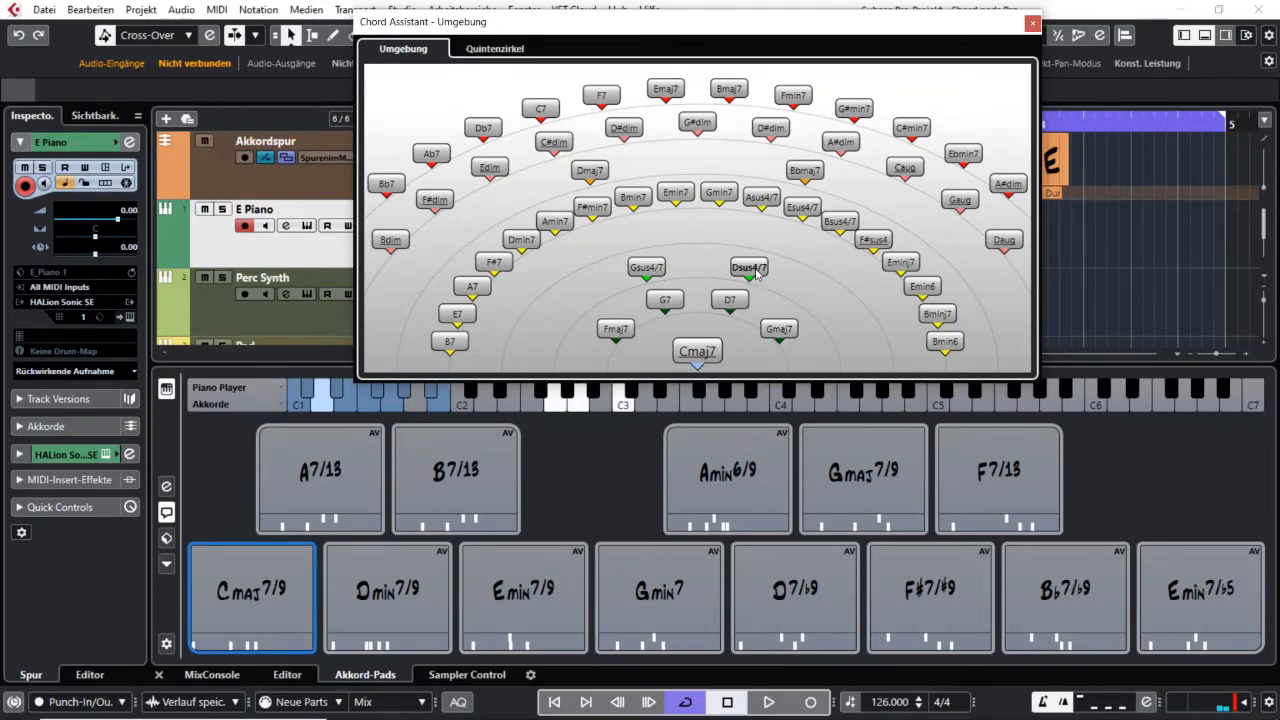
{"action": "left_click", "coordinate": [665, 300]}
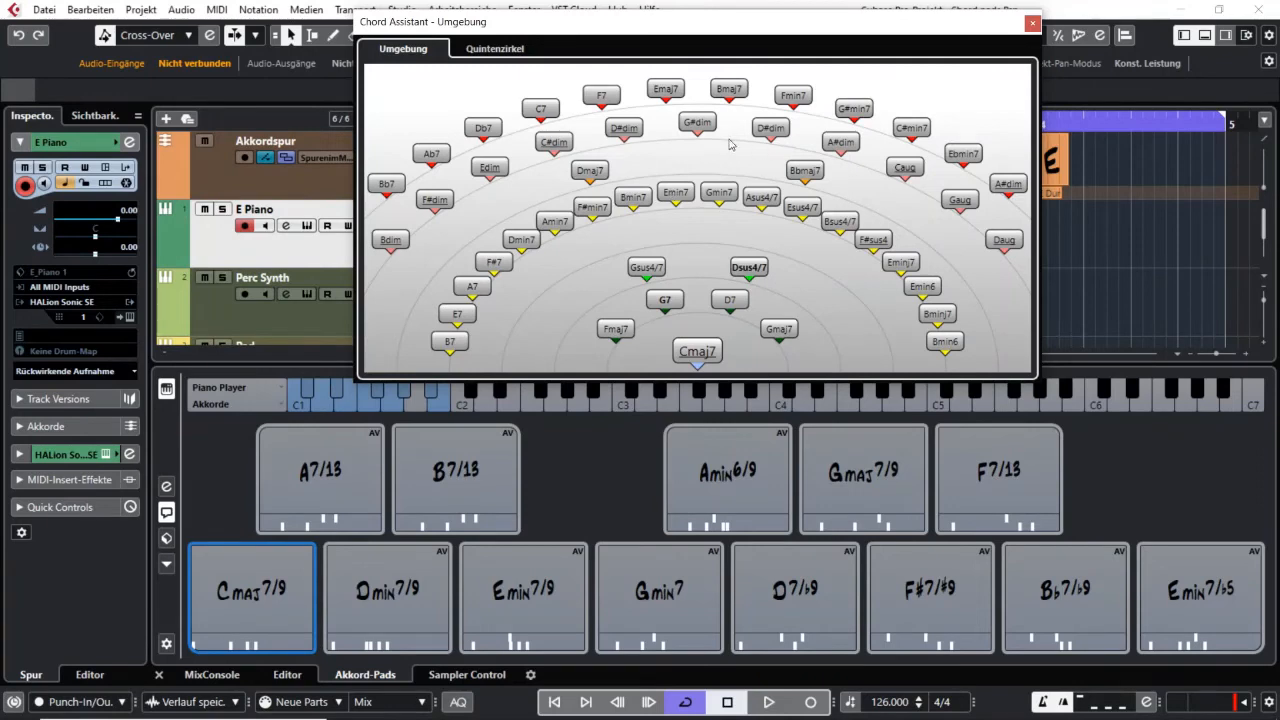
{"action": "left_click", "coordinate": [700, 125]}
{"action": "left_click", "coordinate": [772, 128]}
{"action": "left_click", "coordinate": [800, 177]}
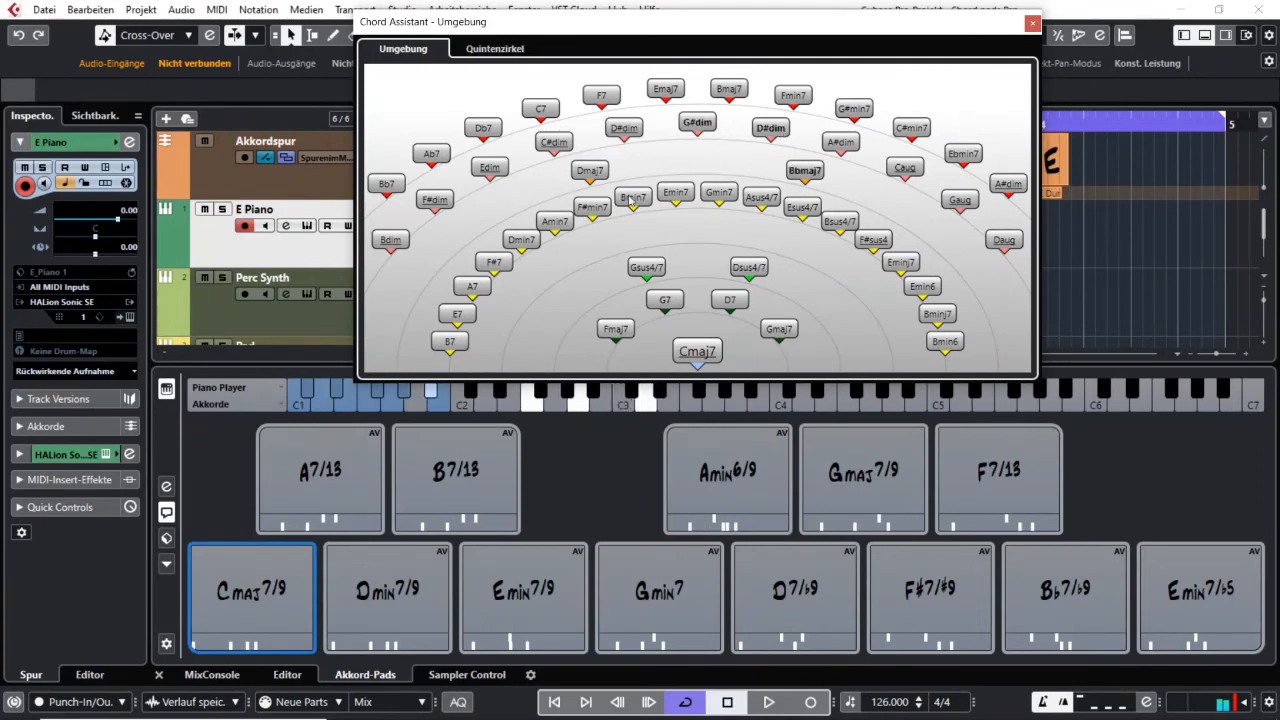
Step: Audition the progression Bmin7, Dmin7, Gsus4/7 and G7 in the Chord Assistant
{"action": "left_click", "coordinate": [633, 197]}
{"action": "left_click", "coordinate": [521, 239]}
{"action": "left_click", "coordinate": [656, 272]}
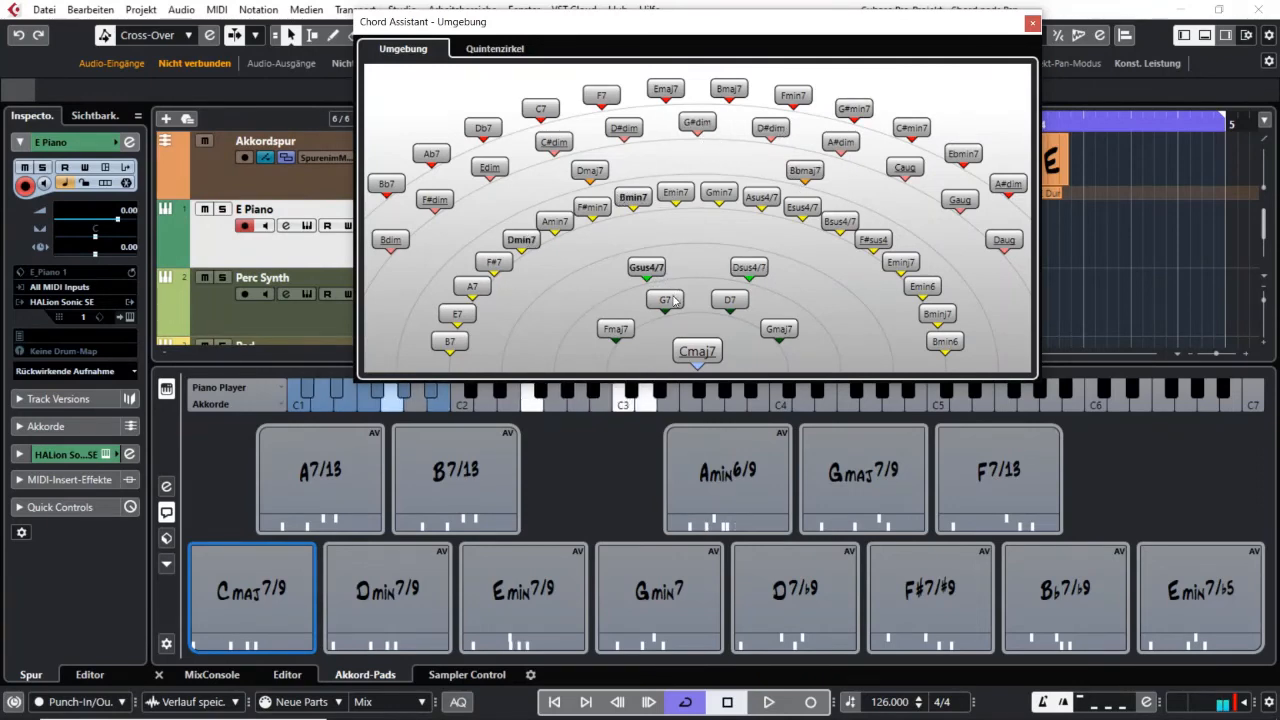
{"action": "left_click", "coordinate": [665, 300]}
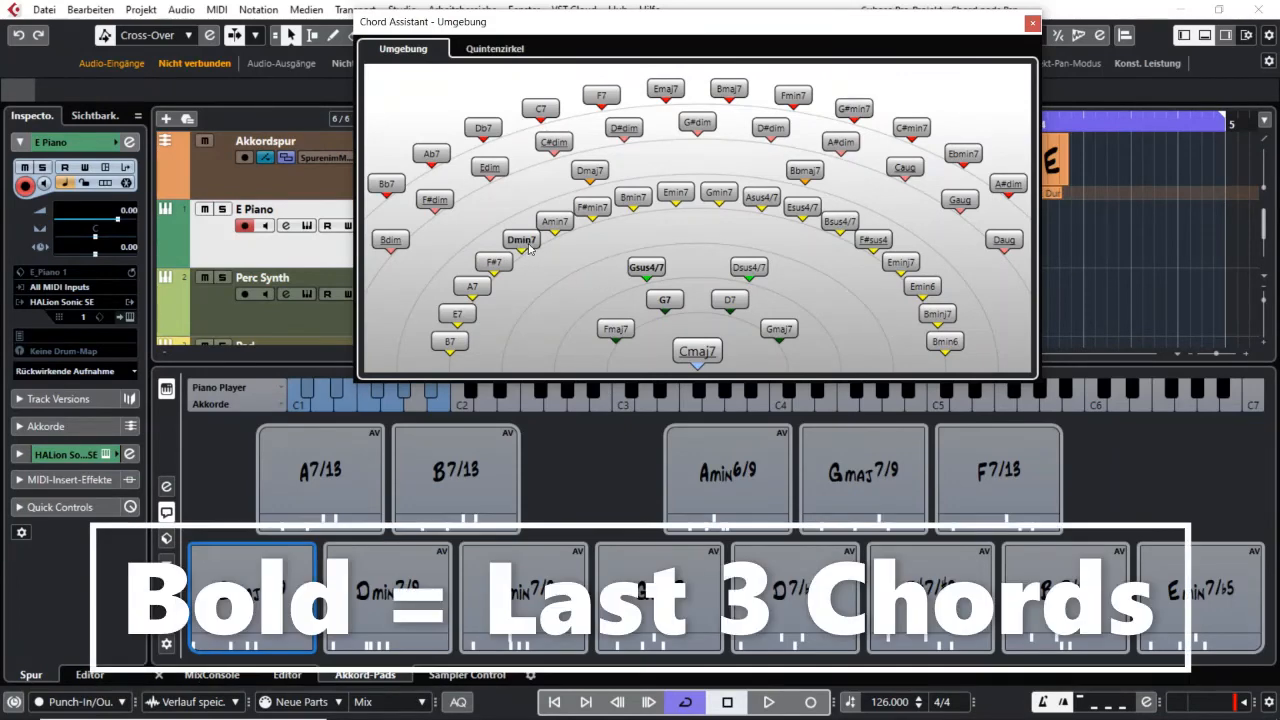
Step: Audition a cadence from Dmin7 through the G7 chords and resolve it to the central Cmaj7
{"action": "left_click", "coordinate": [665, 302]}
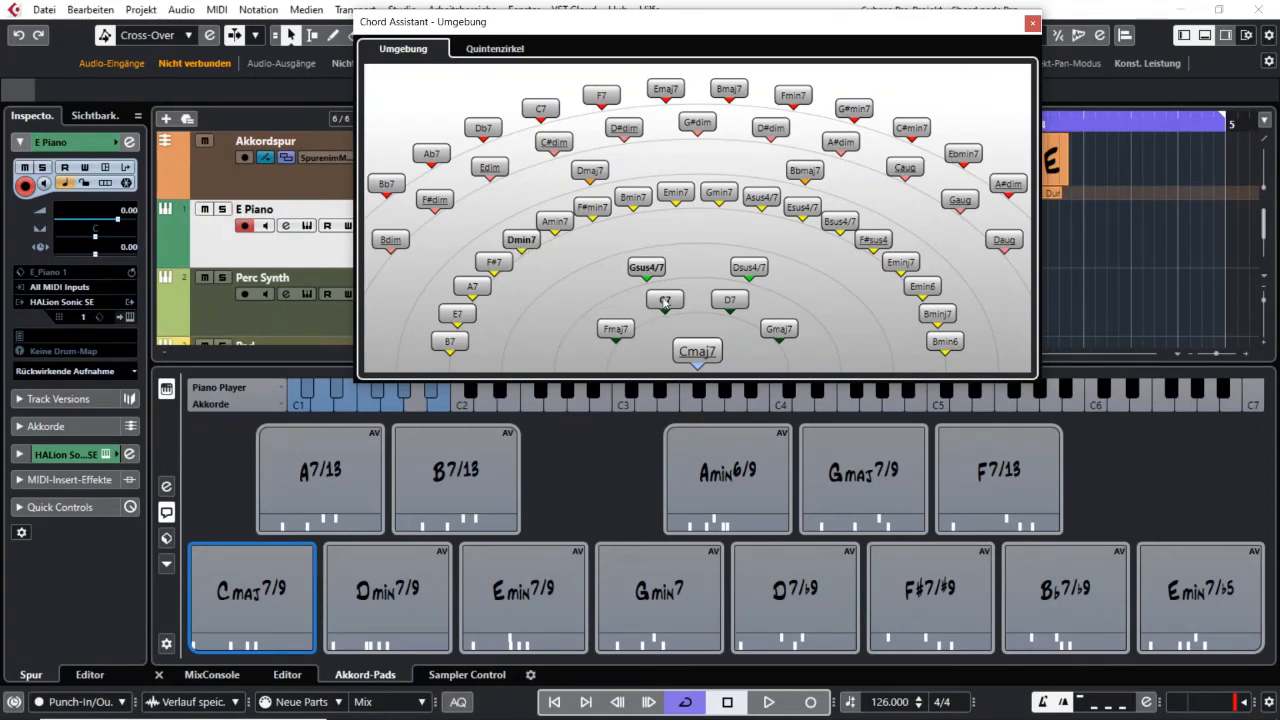
{"action": "left_click", "coordinate": [521, 243]}
{"action": "left_click", "coordinate": [666, 298]}
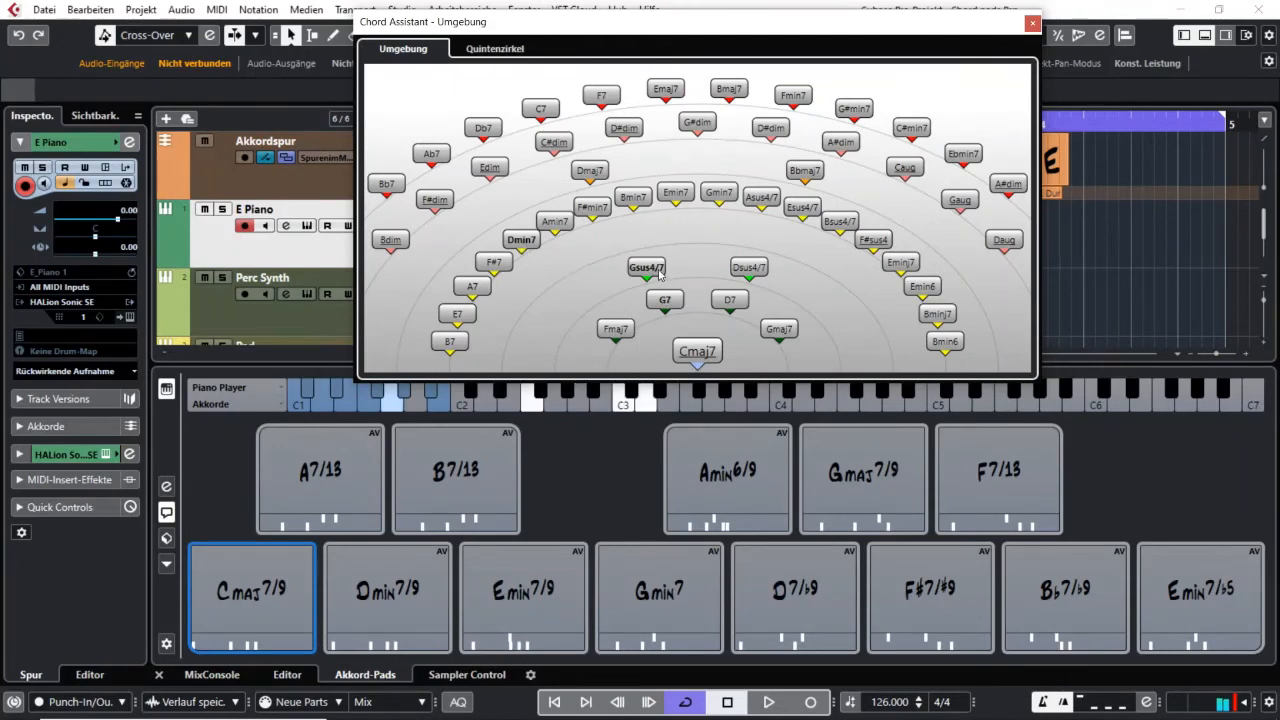
{"action": "left_click", "coordinate": [695, 349]}
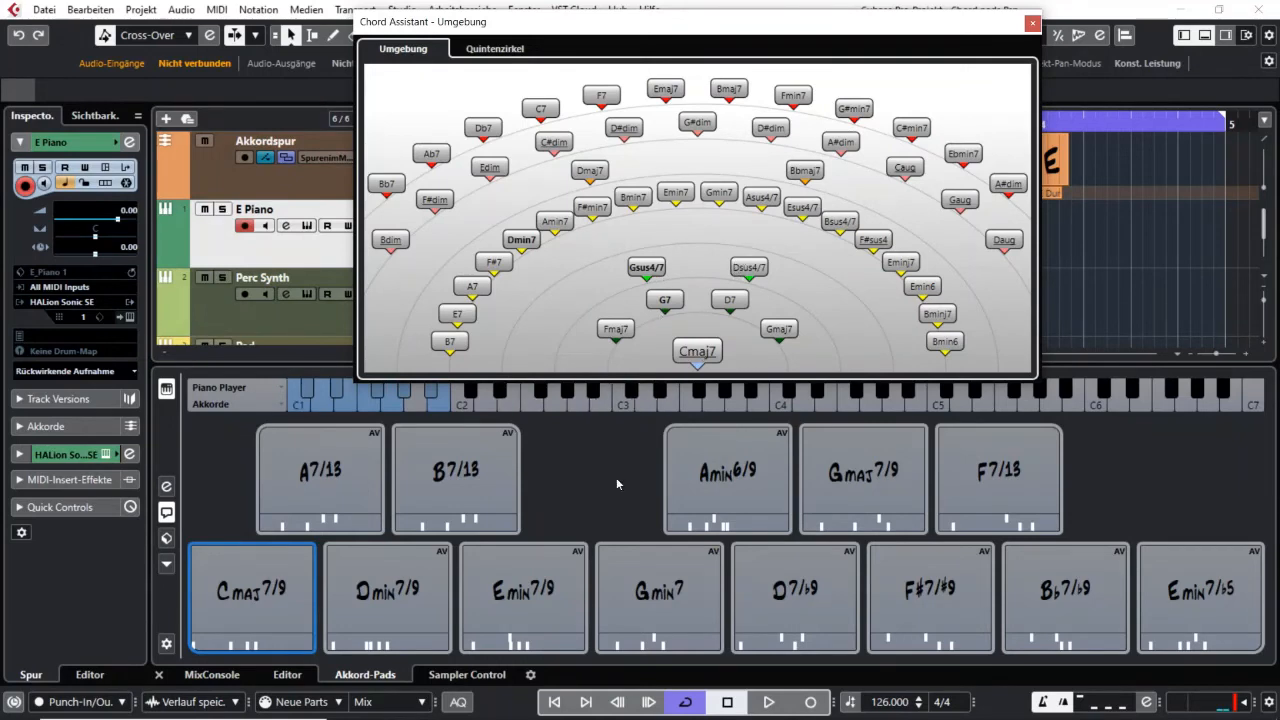
Step: Use the Gmaj7/9 pad as the origin for the Chord Assistant
{"action": "right_click", "coordinate": [460, 481]}
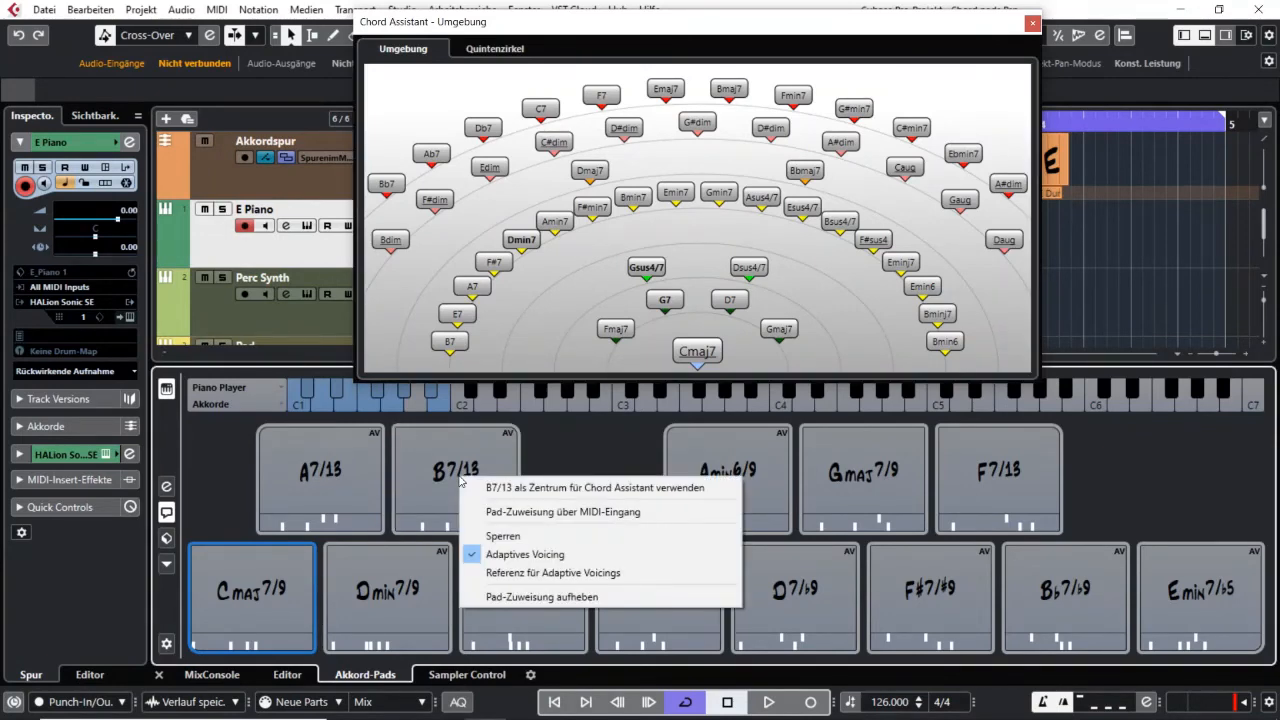
{"action": "left_click", "coordinate": [390, 599]}
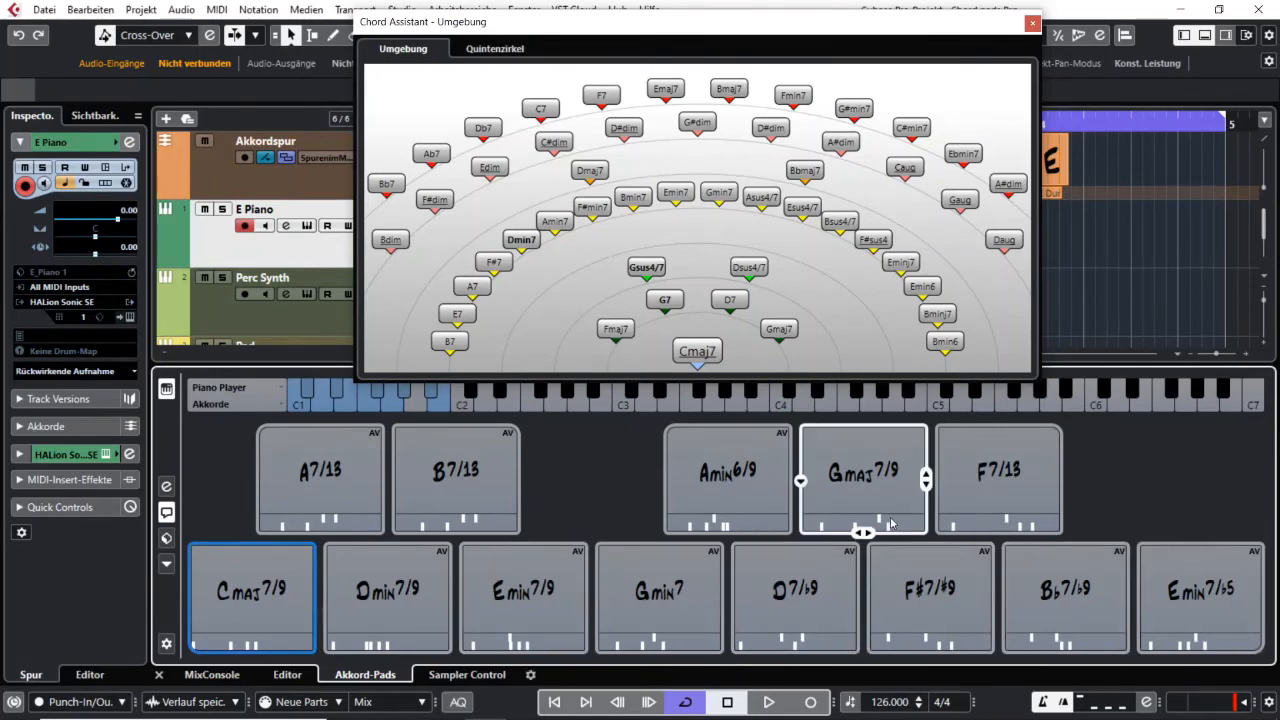
{"action": "right_click", "coordinate": [879, 487]}
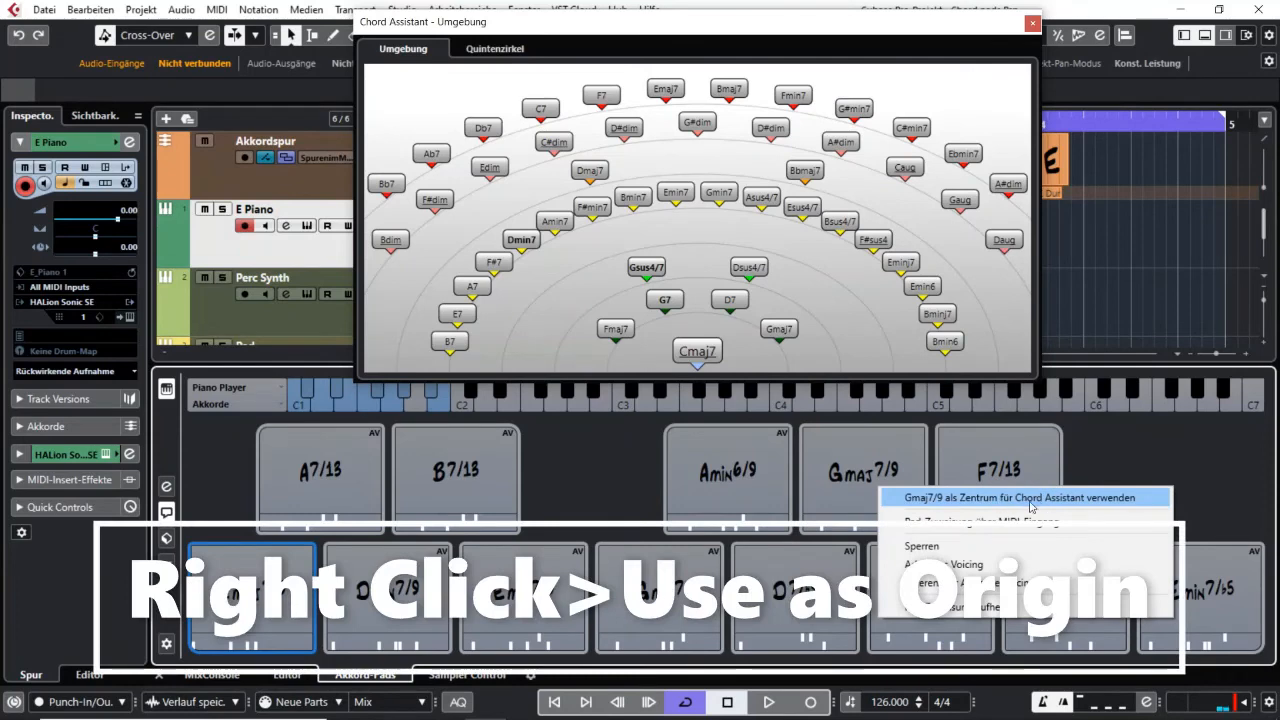
{"action": "left_click", "coordinate": [982, 500]}
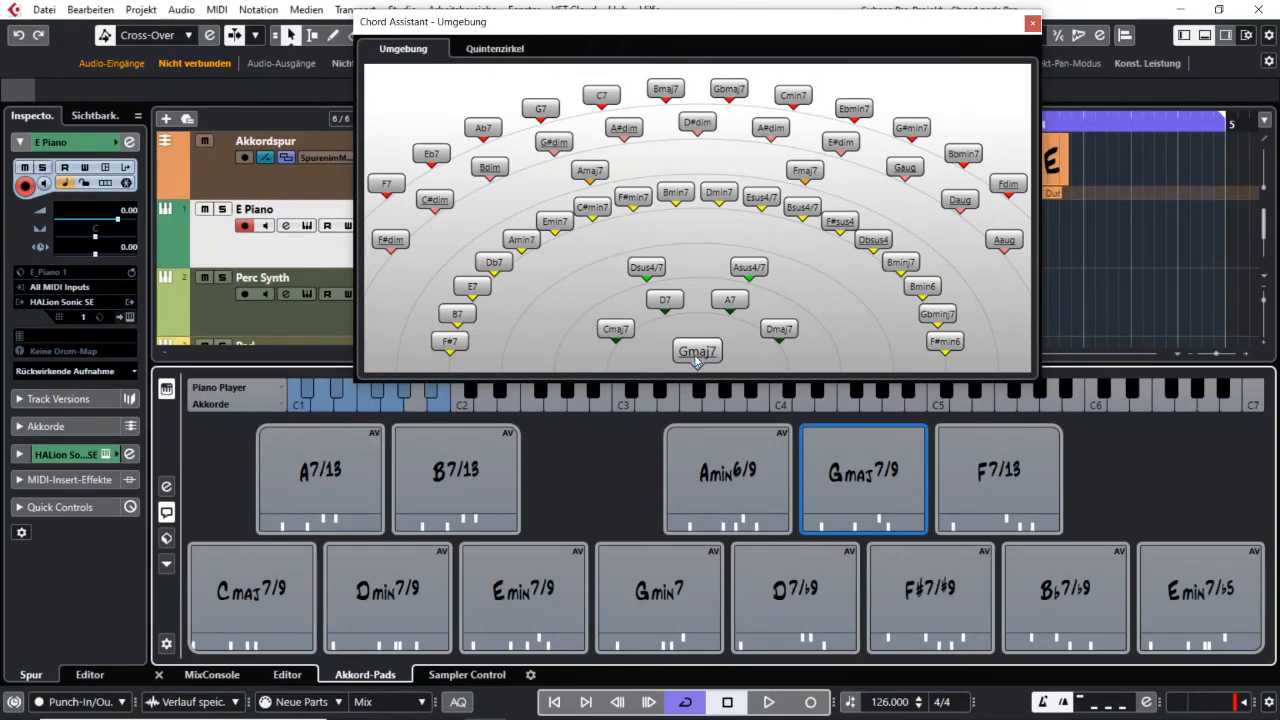
Step: Audition Asus4/7, A7 and the central Gmaj7 in the Chord Assistant
{"action": "left_click", "coordinate": [748, 268]}
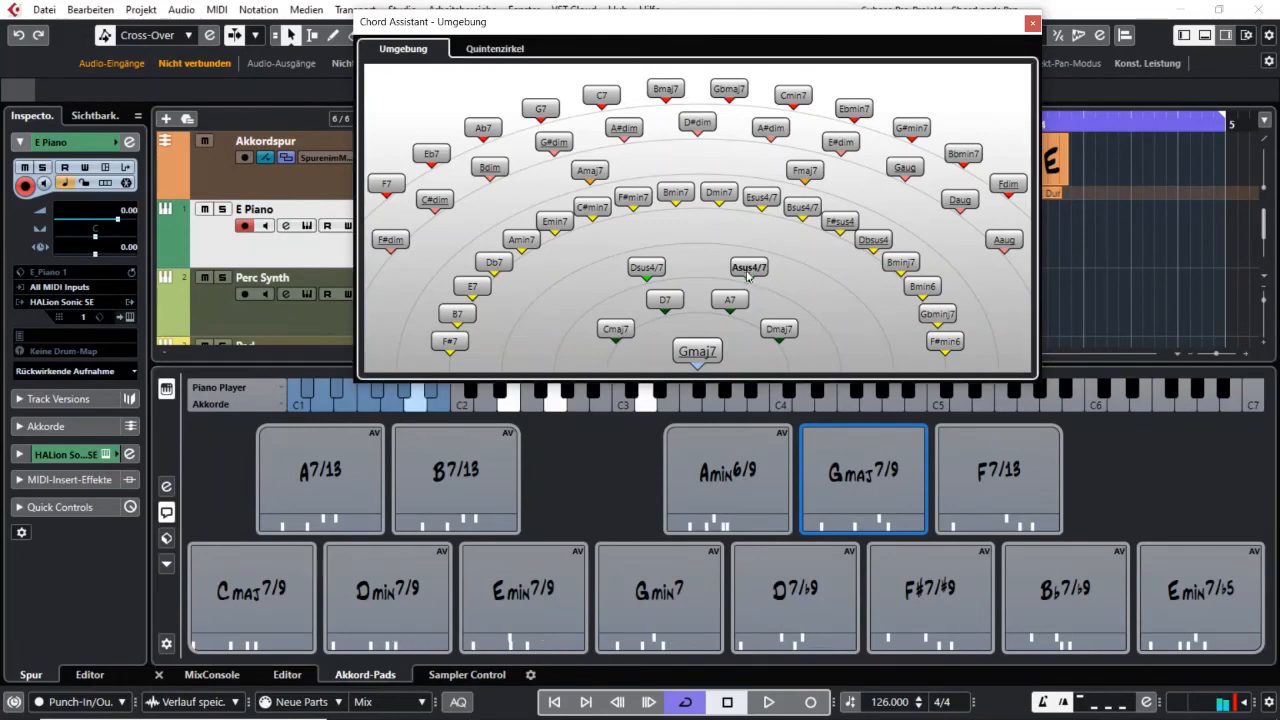
{"action": "left_click", "coordinate": [735, 302]}
{"action": "left_click", "coordinate": [697, 352]}
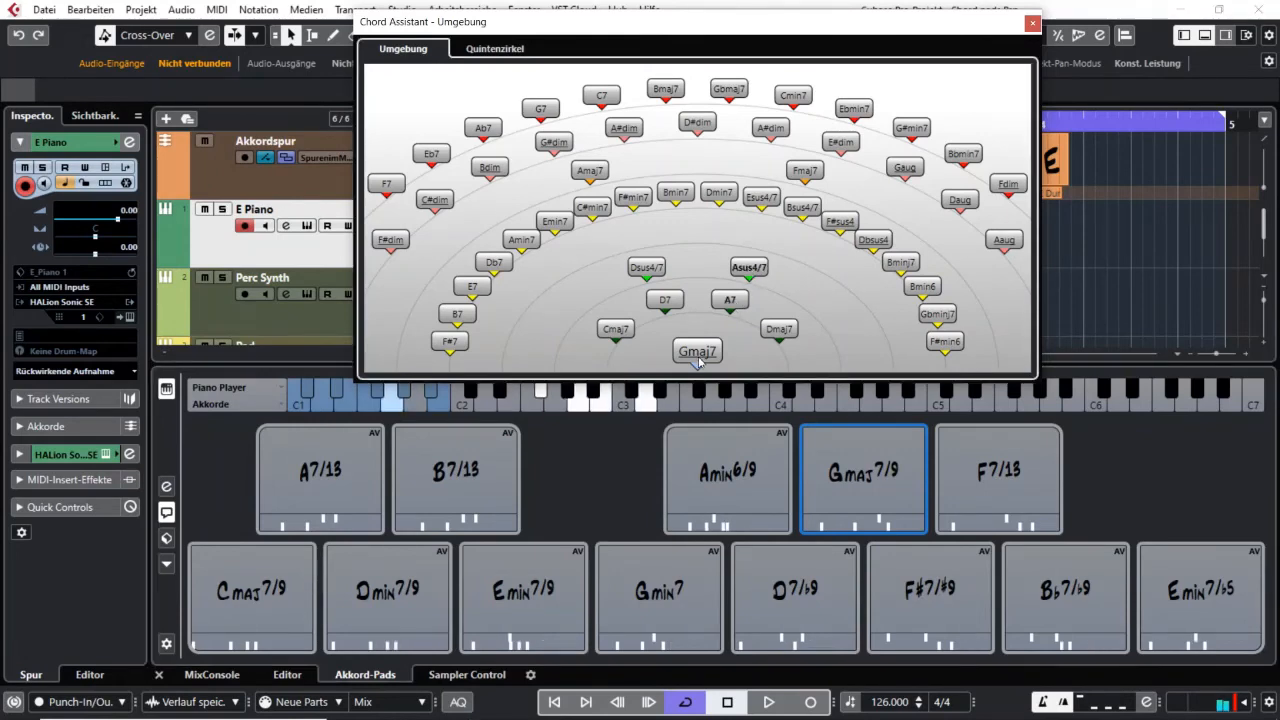
Step: Audition A7, Dmaj7, Bmin7, F#min7 and D7 in the Chord Assistant and resolve to the central Gmaj7
{"action": "left_click", "coordinate": [732, 300]}
{"action": "left_click", "coordinate": [787, 334]}
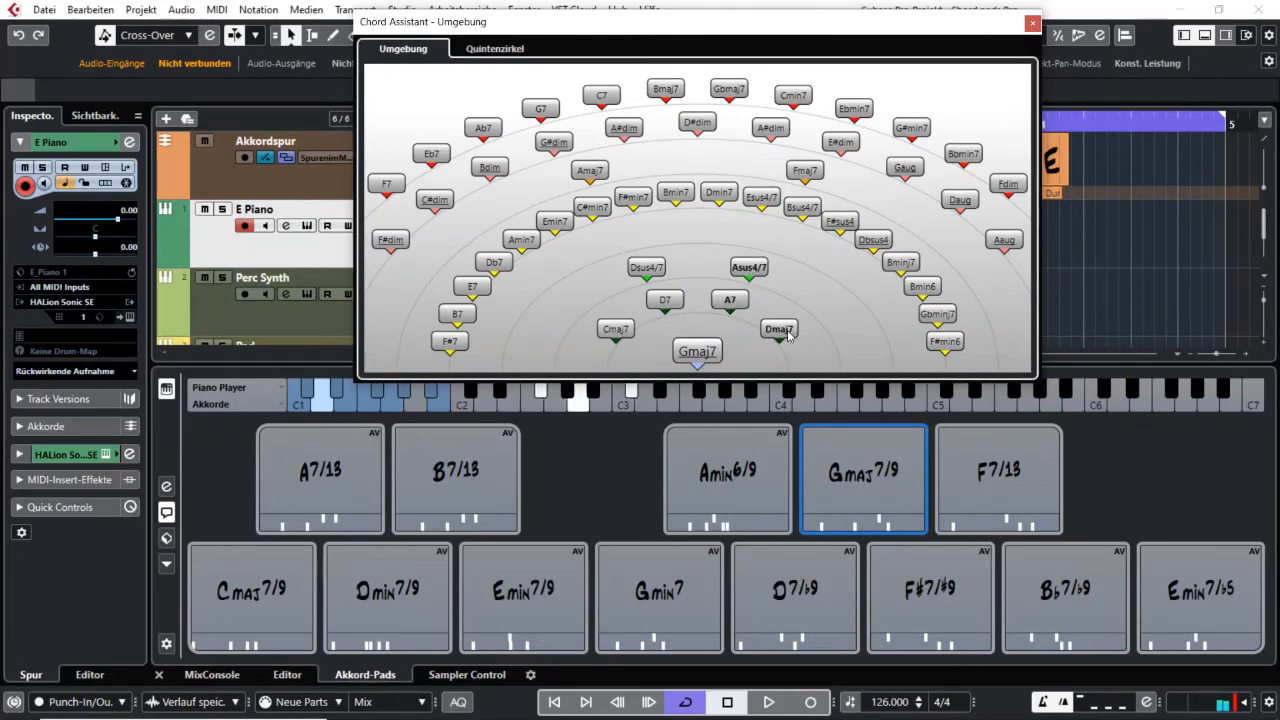
{"action": "left_click", "coordinate": [682, 196]}
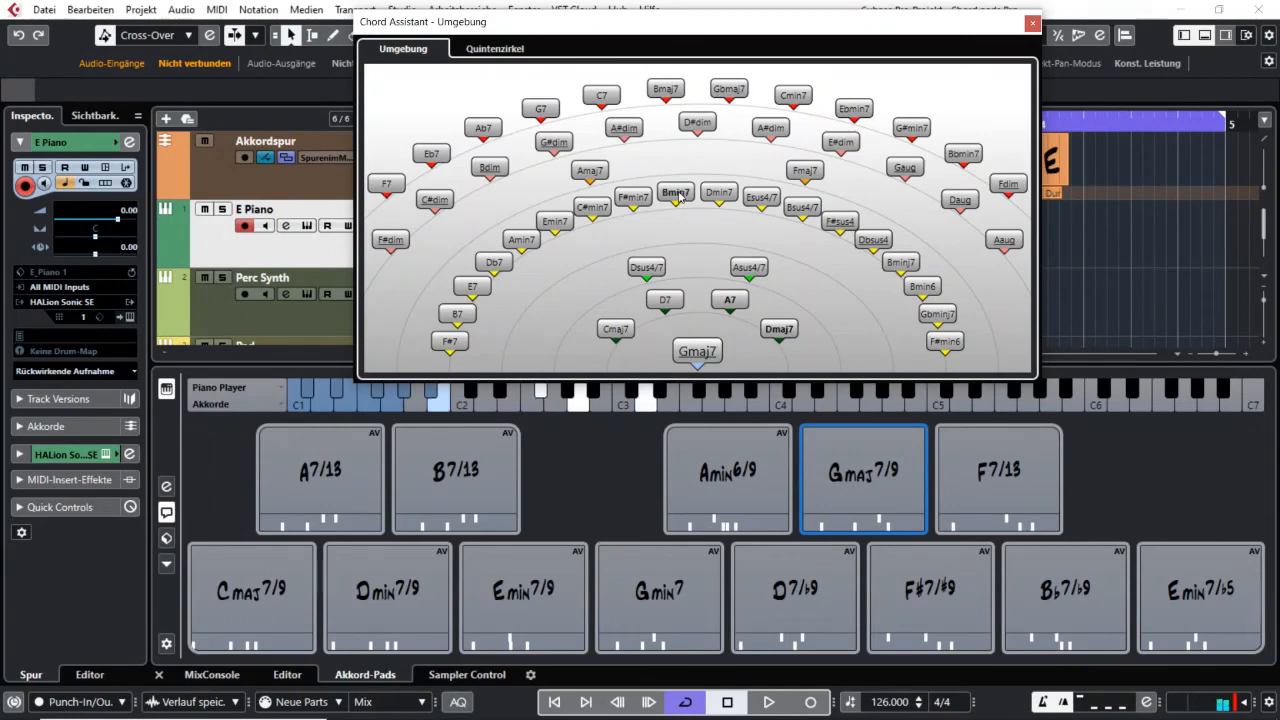
{"action": "left_click", "coordinate": [633, 197]}
{"action": "left_click", "coordinate": [665, 300]}
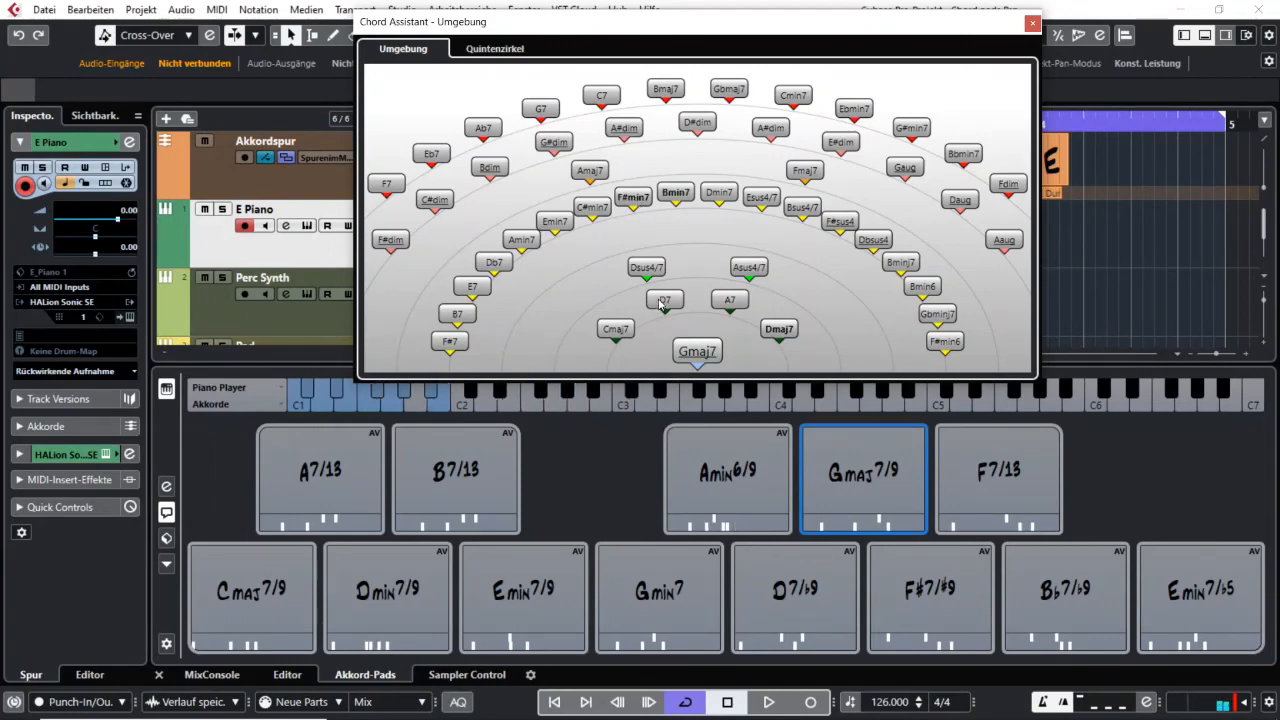
{"action": "left_click", "coordinate": [697, 350]}
Step: Switch the Chord Assistant to the circle of fifths (Quintenzirkel) and audition Gmaj7, Emin and Amin around the centre
{"action": "left_click", "coordinate": [495, 48]}
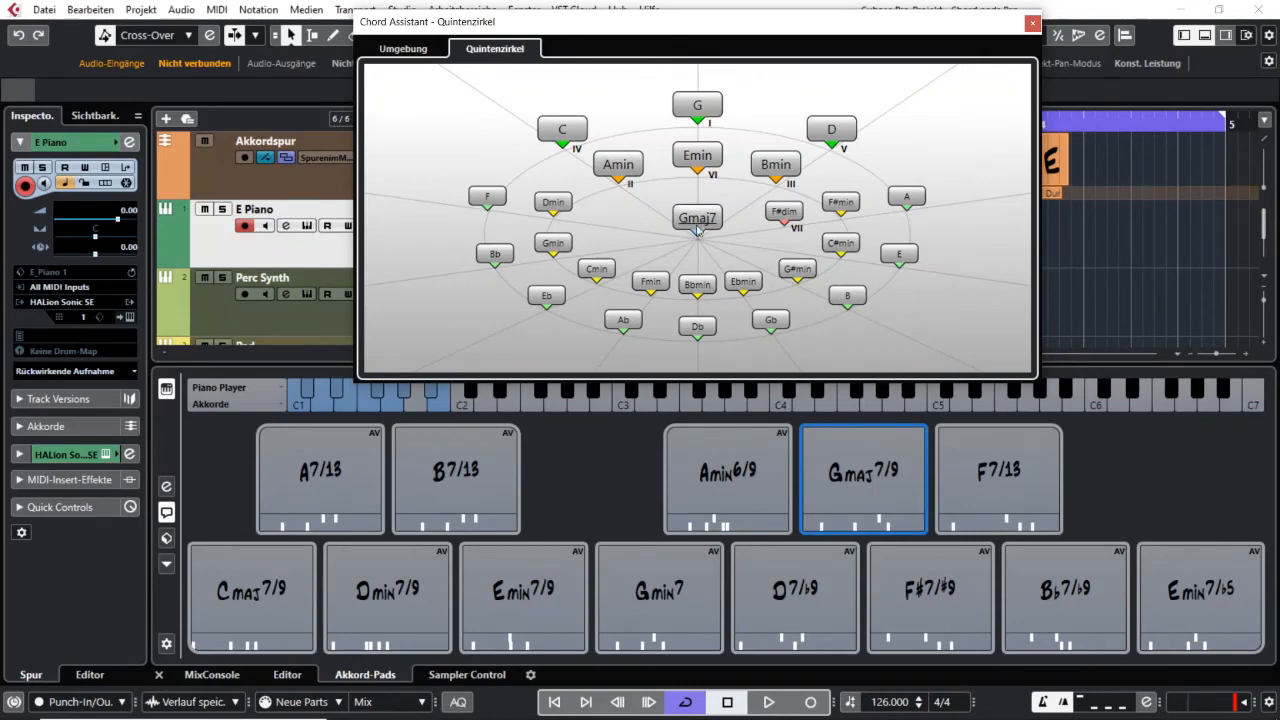
{"action": "mouse_move", "coordinate": [849, 458]}
{"action": "left_click", "coordinate": [698, 220]}
{"action": "left_click", "coordinate": [702, 158]}
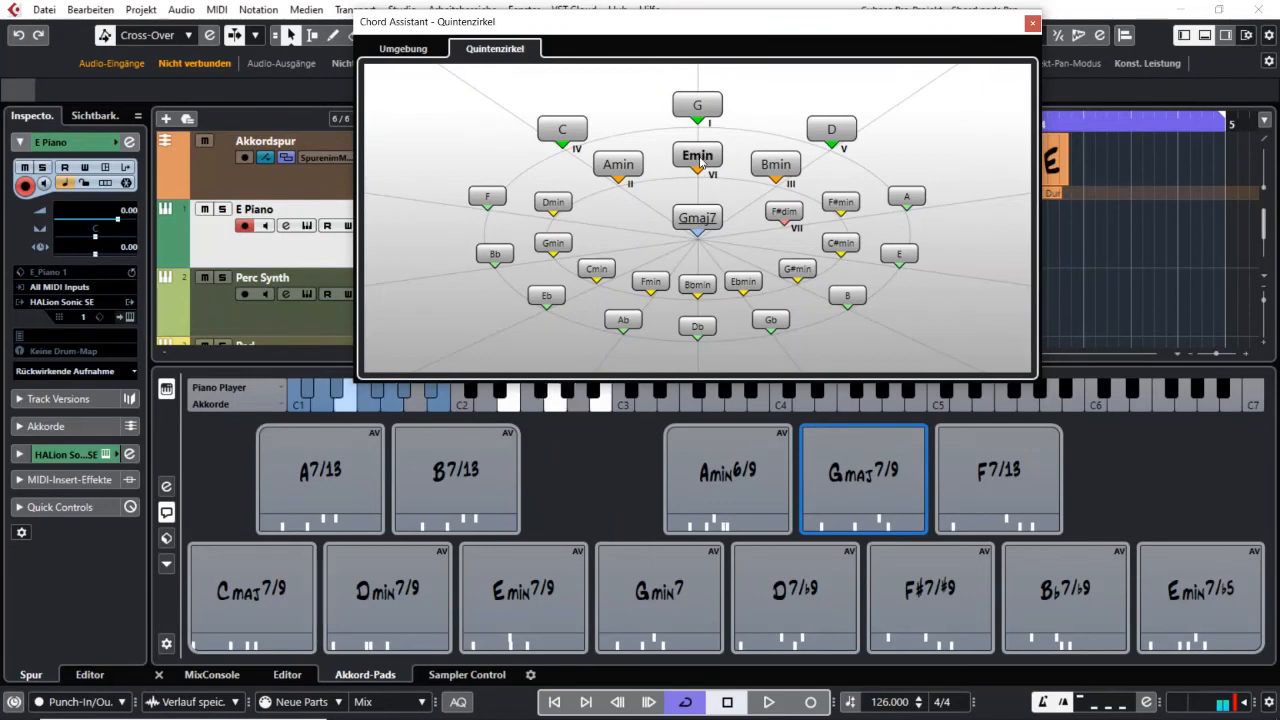
{"action": "left_click", "coordinate": [638, 166]}
{"action": "left_click", "coordinate": [704, 220]}
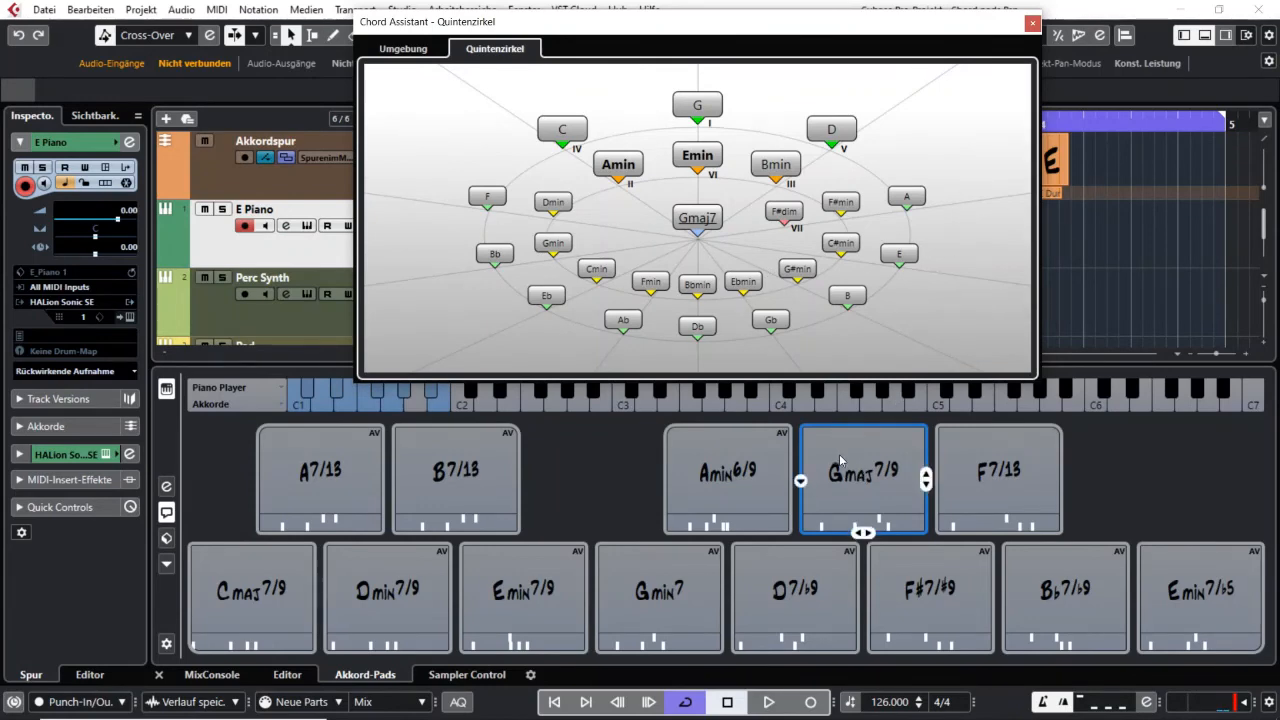
Step: Return the Chord Assistant to the Umgebung view and audition the D7 suggestion
{"action": "left_click", "coordinate": [405, 49]}
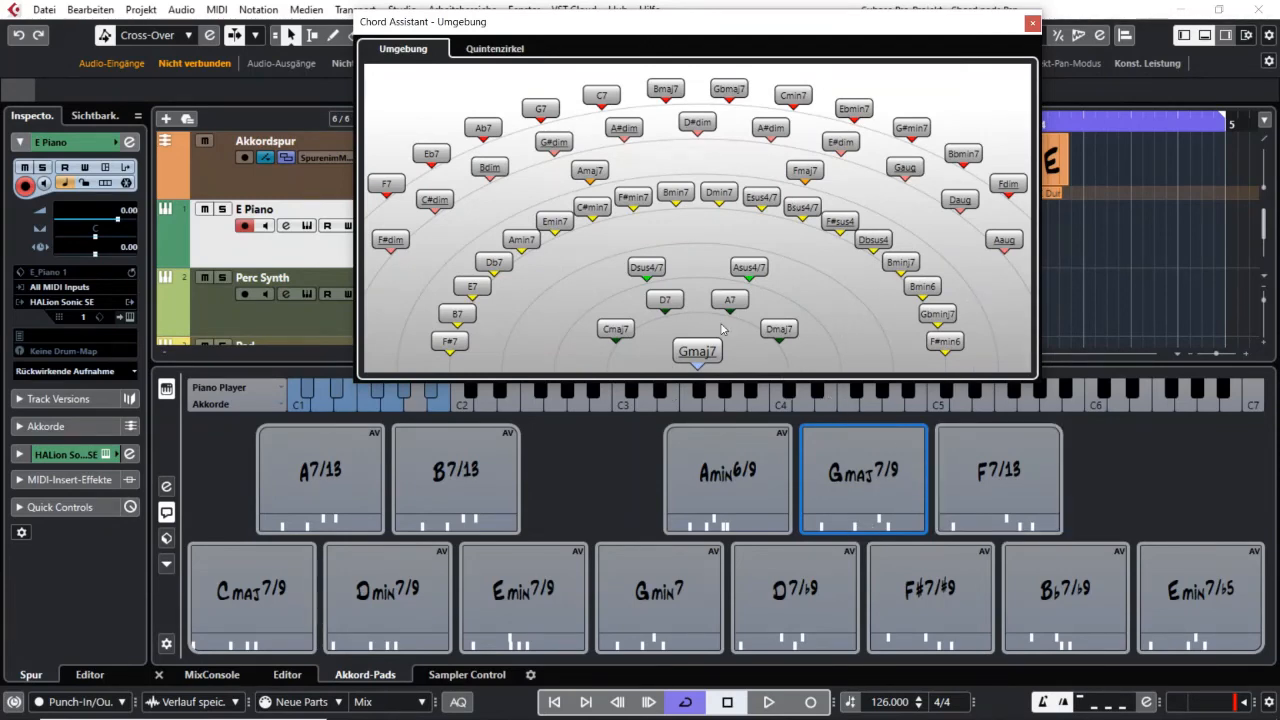
{"action": "left_click", "coordinate": [668, 301]}
{"action": "left_click_drag", "start_coordinate": [670, 303], "coordinate": [708, 240]}
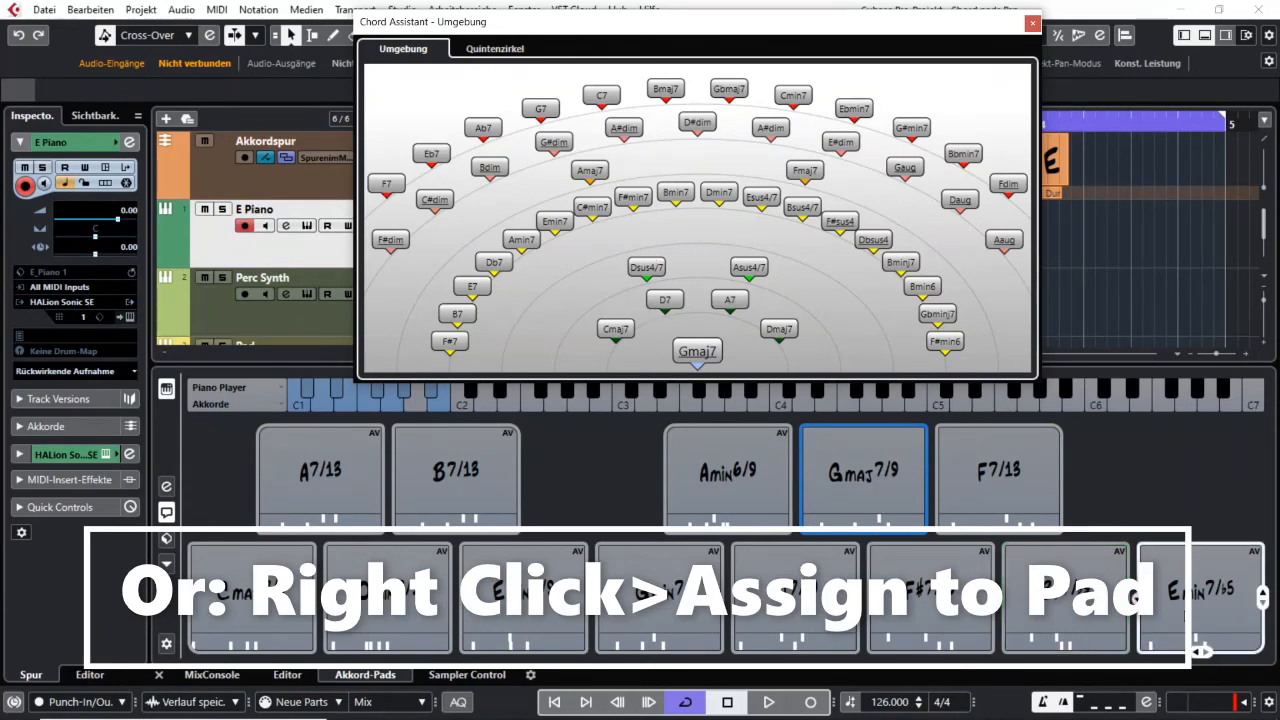
{"action": "mouse_move", "coordinate": [824, 492]}
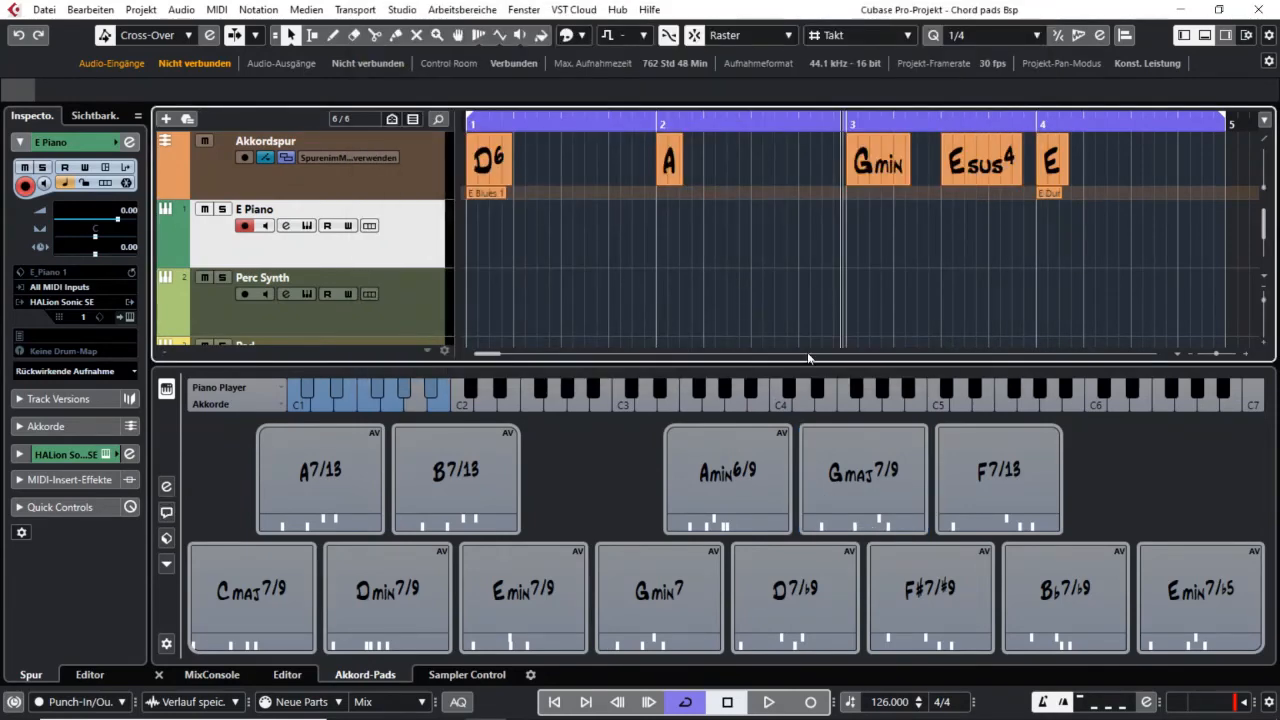
Step: Bring up the transpose dialog for all pads, and remove the chord assignments from all chord pads
{"action": "left_click", "coordinate": [166, 567]}
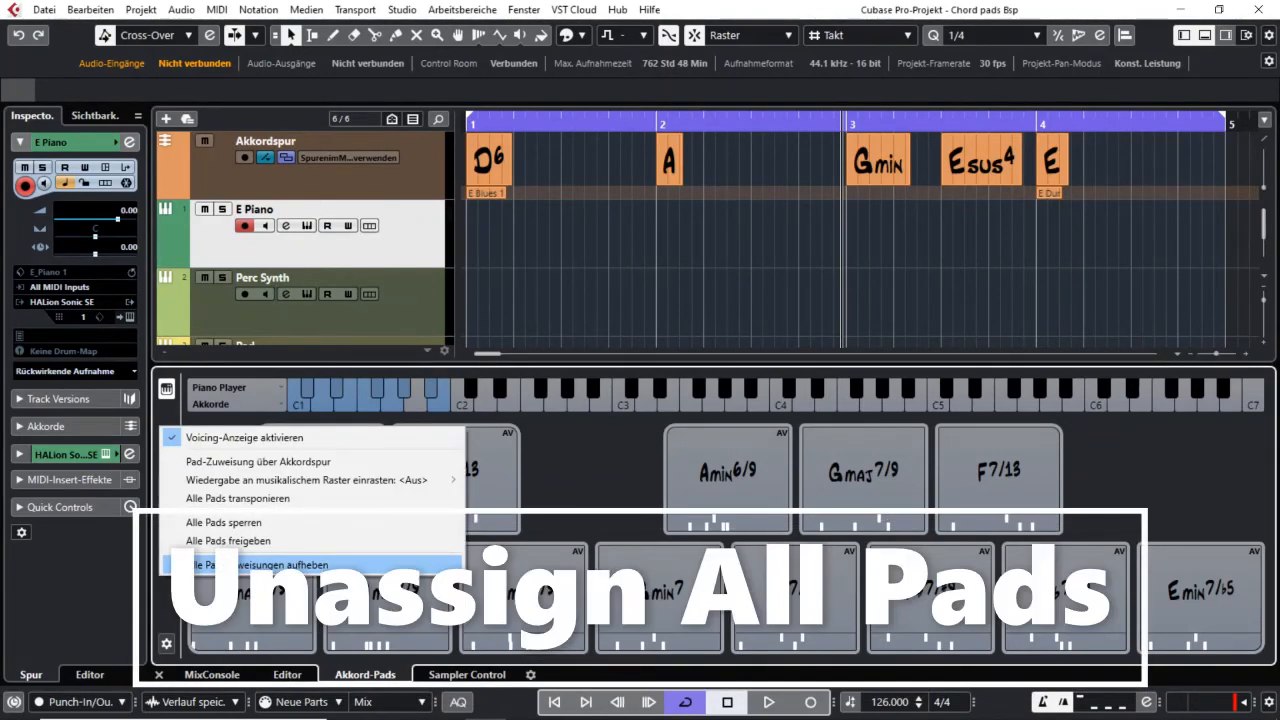
{"action": "left_click", "coordinate": [291, 565]}
{"action": "left_click", "coordinate": [610, 400]}
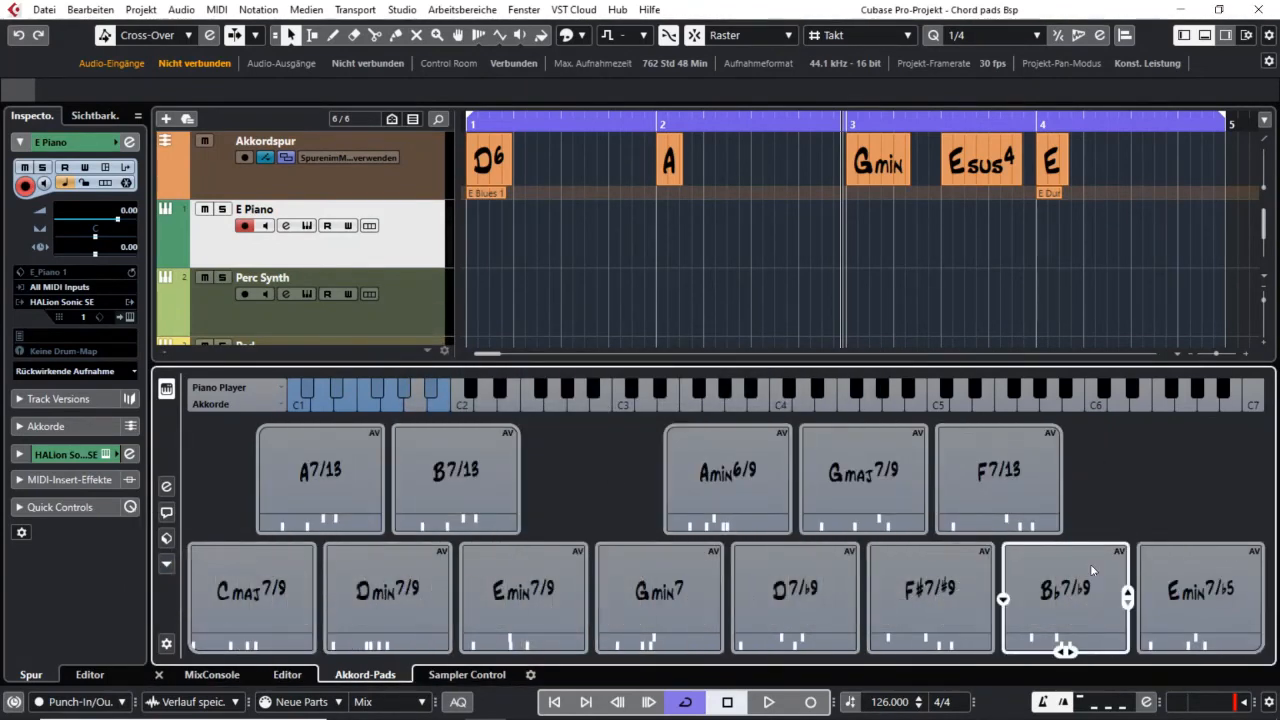
{"action": "left_click", "coordinate": [166, 566]}
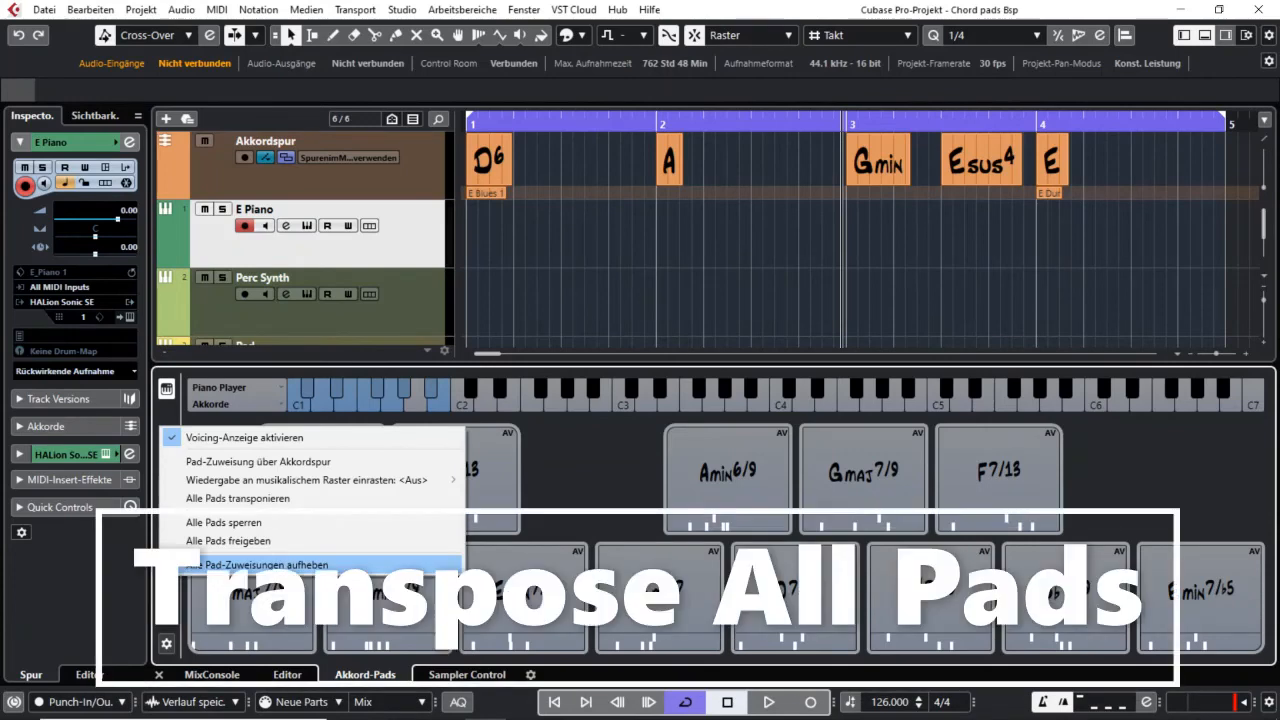
{"action": "left_click", "coordinate": [283, 499]}
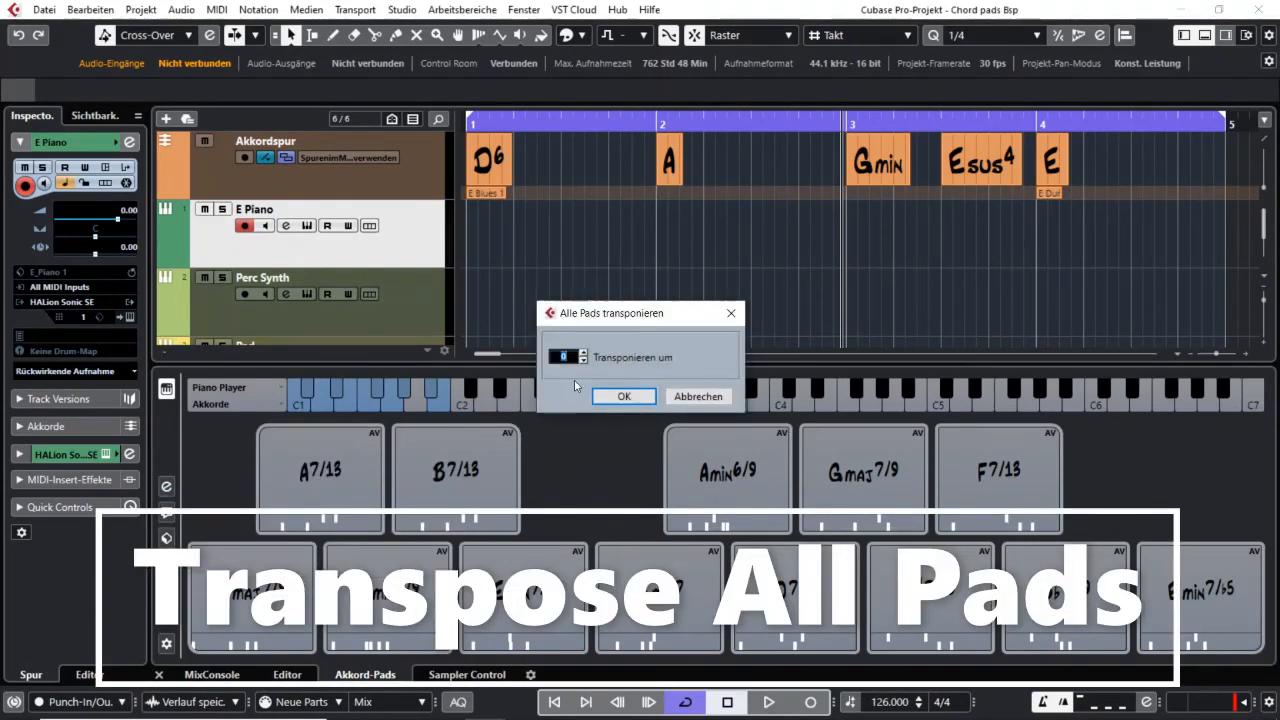
{"action": "left_click", "coordinate": [624, 396]}
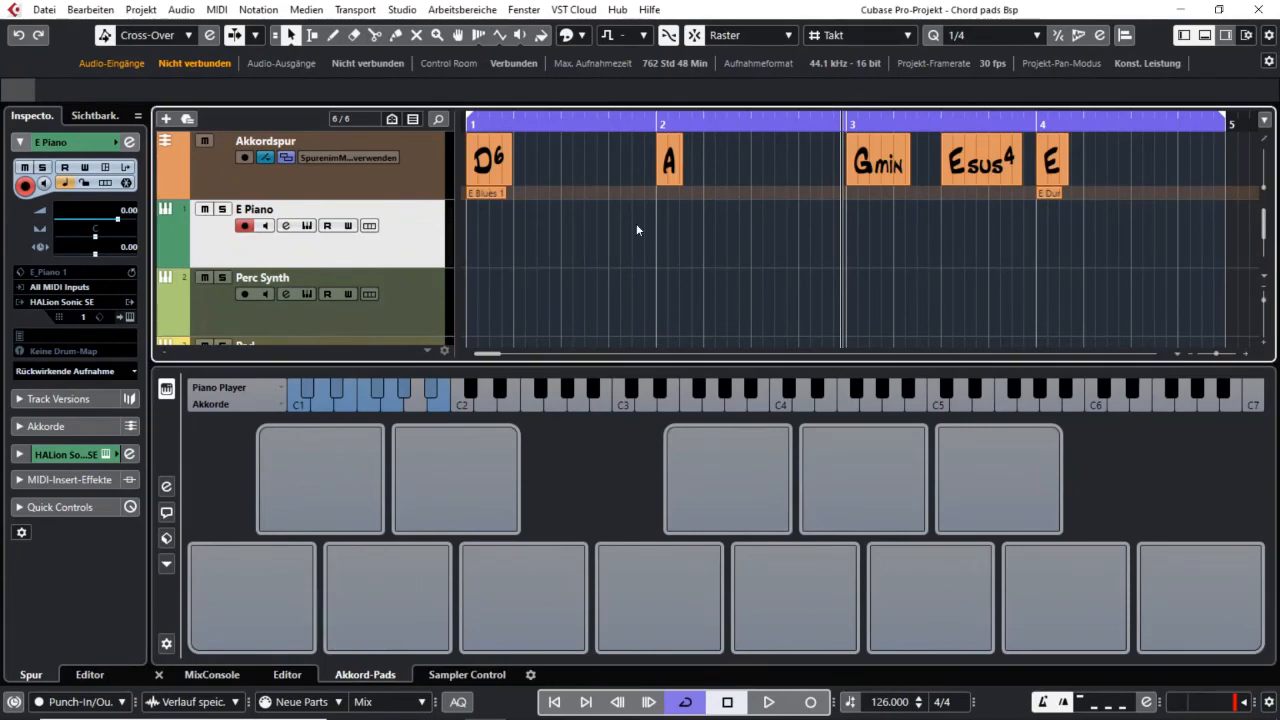
Step: Select the chord track and assign its chords to the empty chord pads
{"action": "key", "text": "g"}
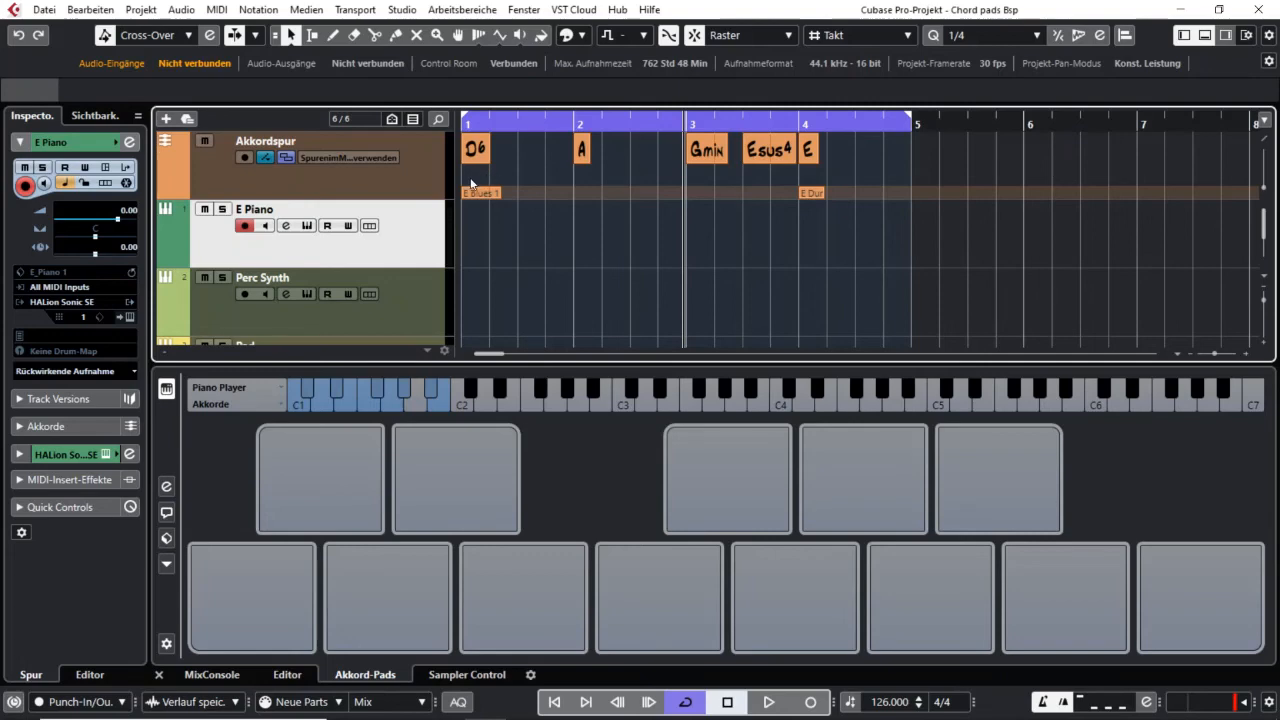
{"action": "left_click", "coordinate": [425, 177]}
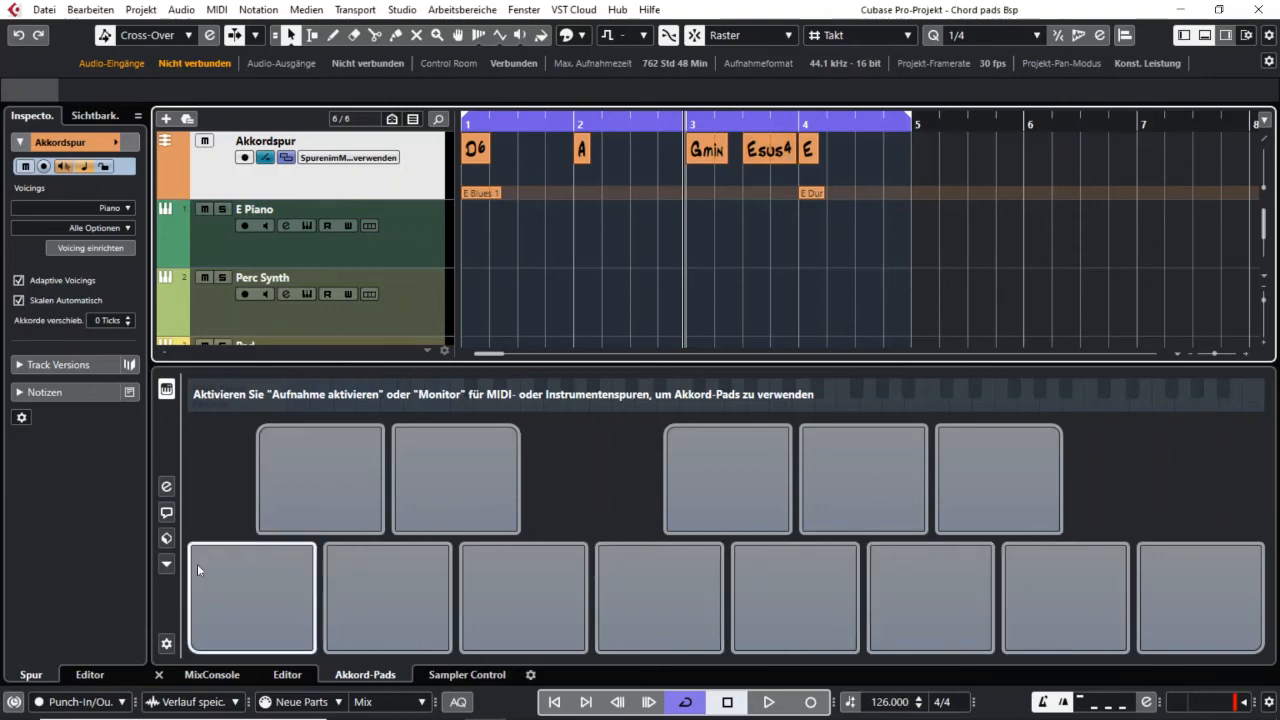
{"action": "left_click", "coordinate": [166, 564]}
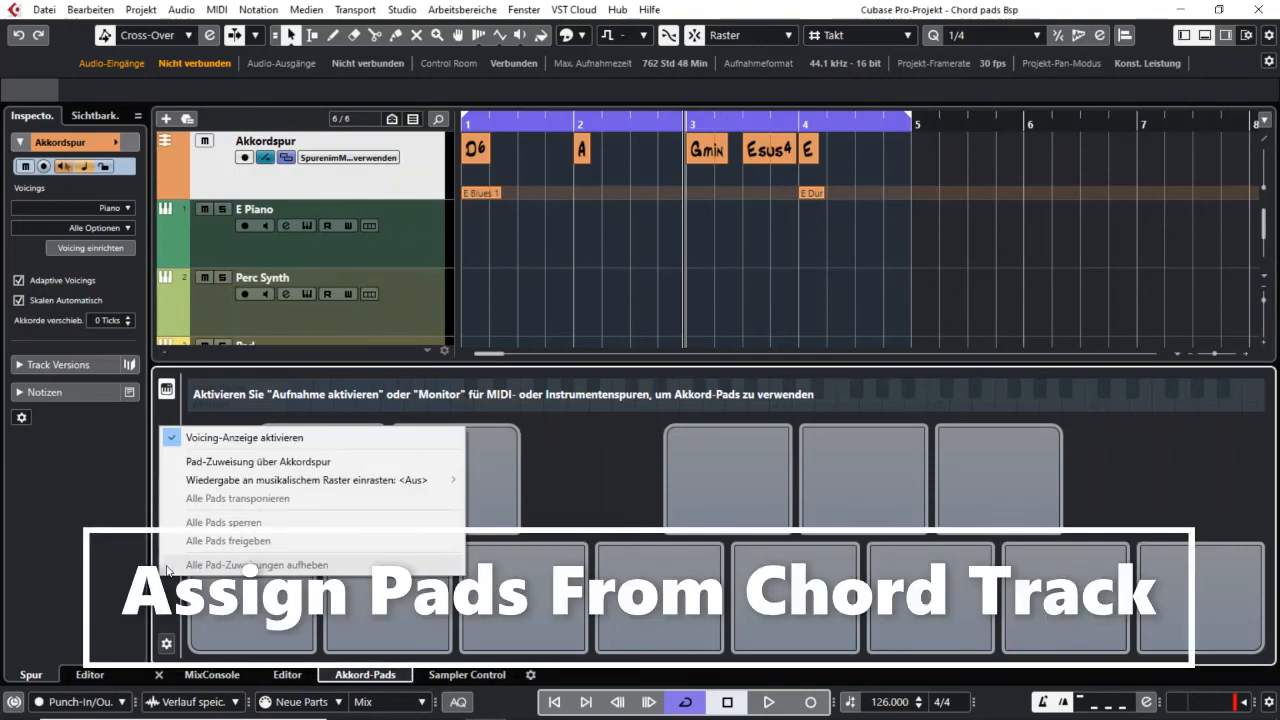
{"action": "left_click", "coordinate": [315, 463]}
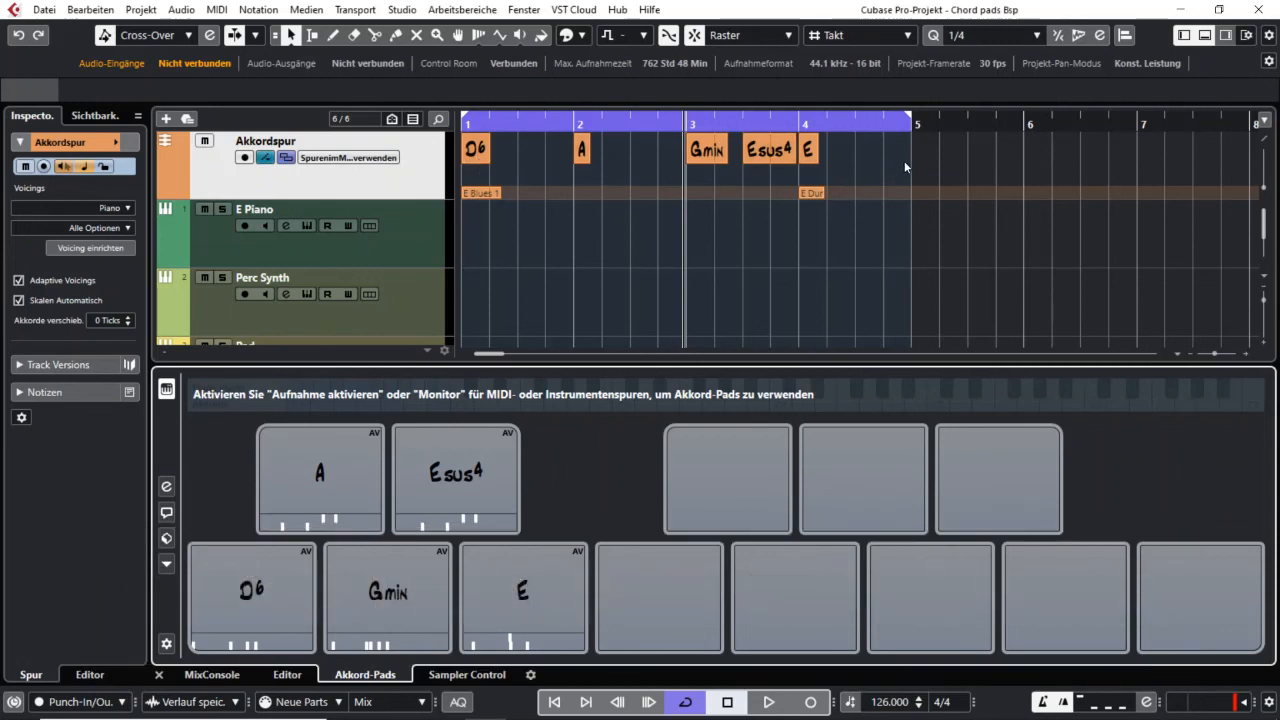
Step: Select the E Piano track and show the virtual keyboard, shifted to the lowest octave range that triggers the pads
{"action": "left_click", "coordinate": [434, 243]}
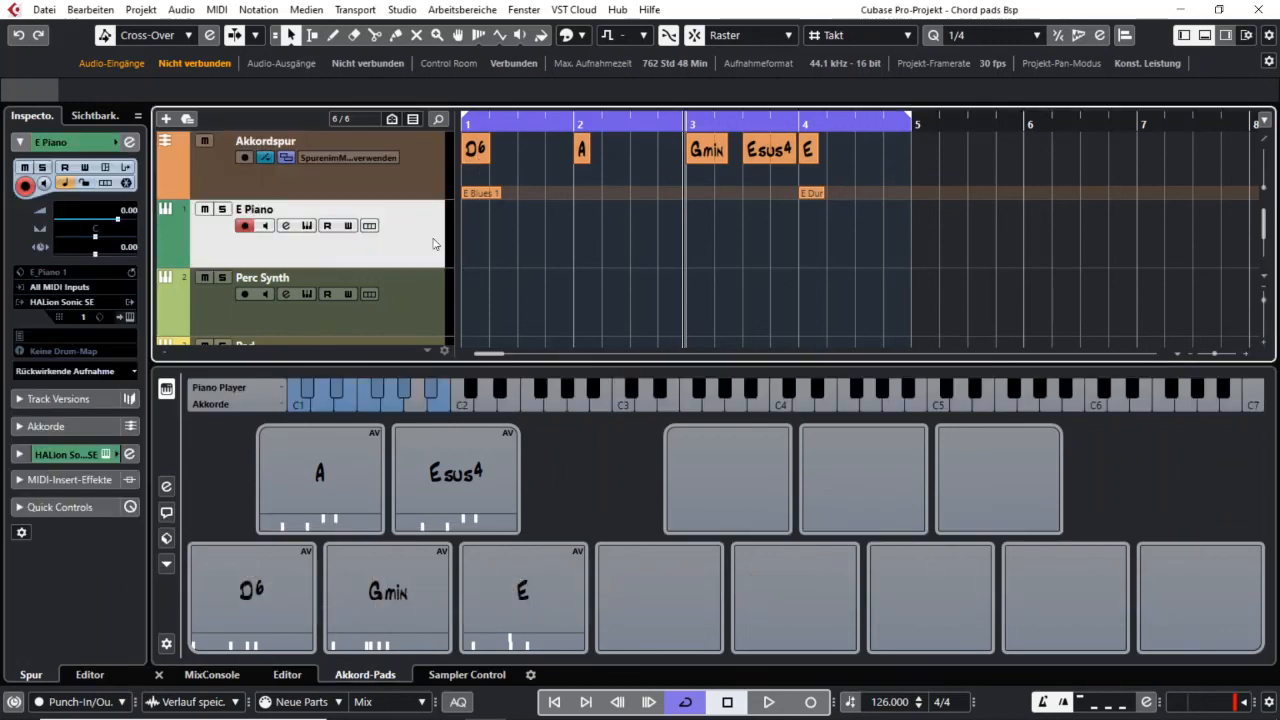
{"action": "key", "text": "alt+k"}
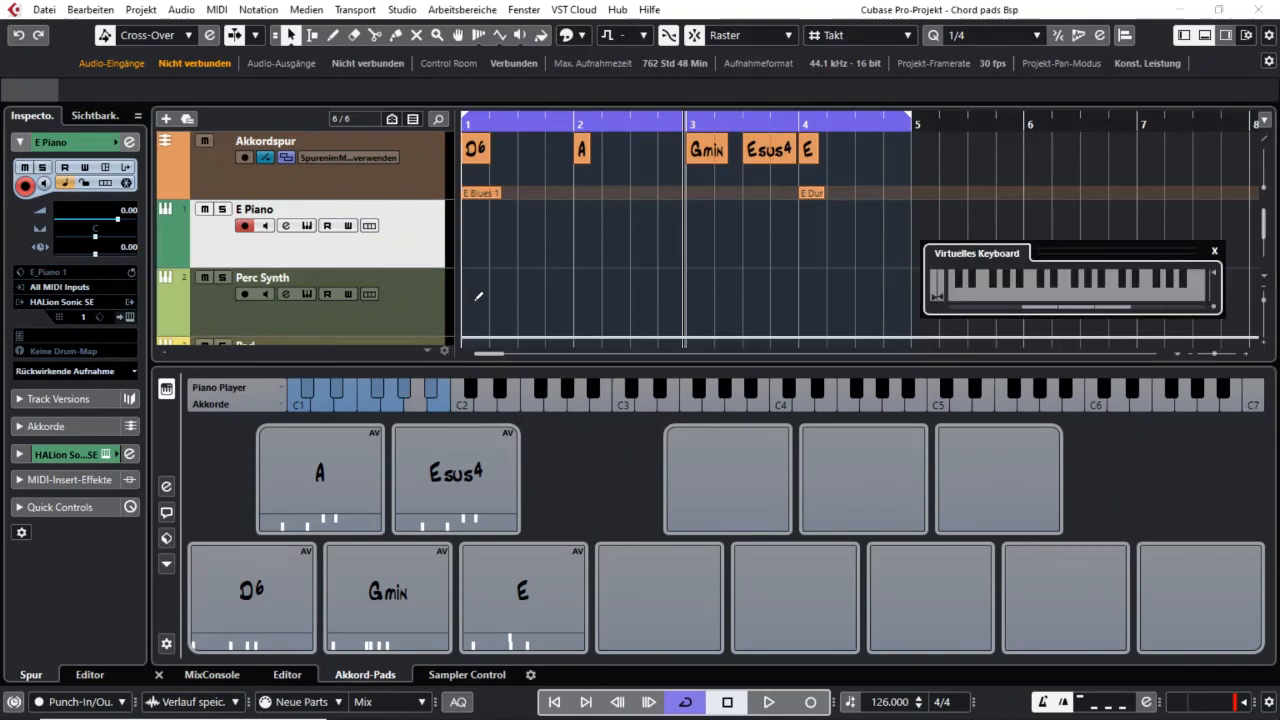
{"action": "left_click", "coordinate": [968, 309]}
Step: Play the Gmin, E and D6 pads in sequence with the virtual keyboard
{"action": "key", "text": "w"}
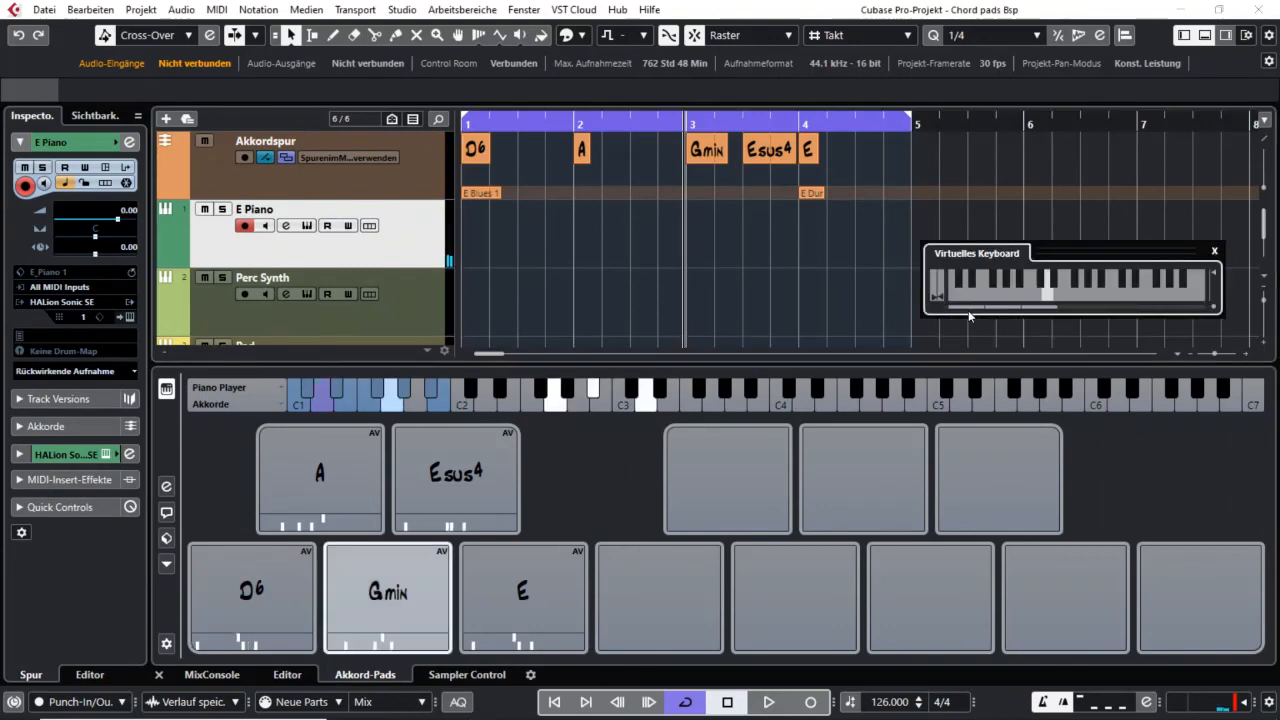
{"action": "key", "text": "w"}
{"action": "key", "text": "e"}
{"action": "key", "text": "q"}
{"action": "key", "text": "q"}
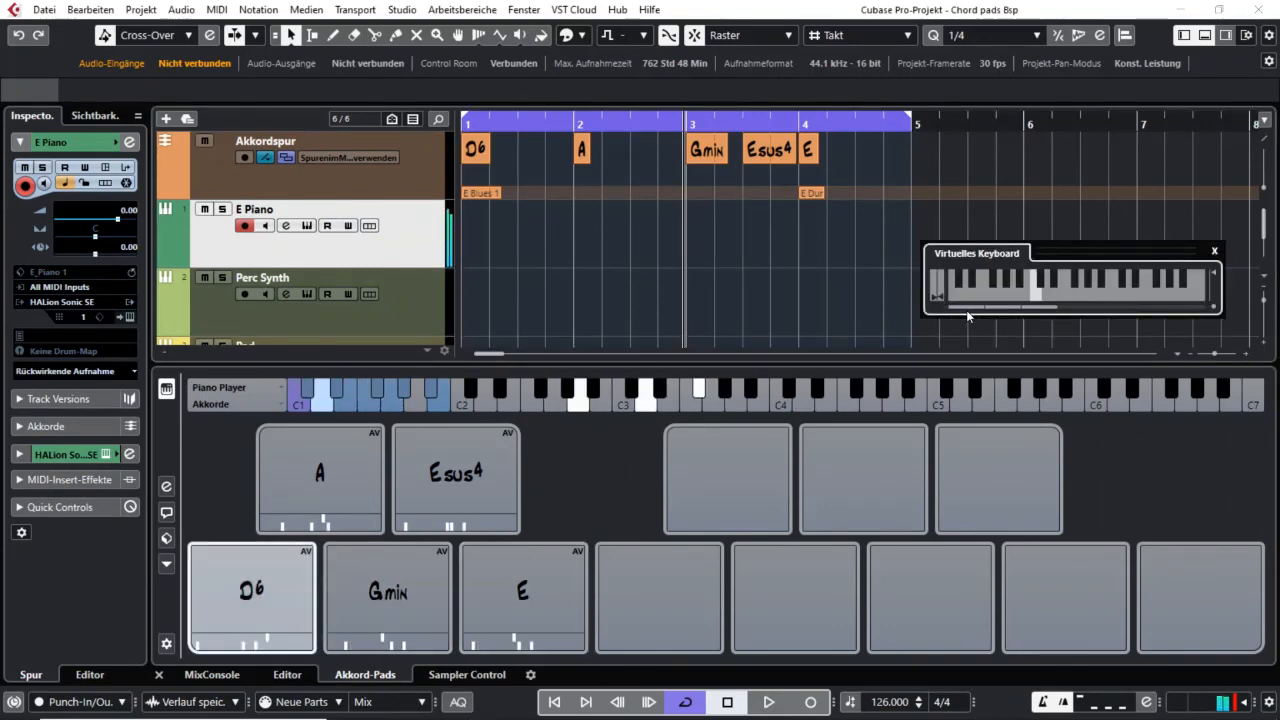
{"action": "key", "text": "e"}
{"action": "key", "text": "e"}
{"action": "key", "text": "w"}
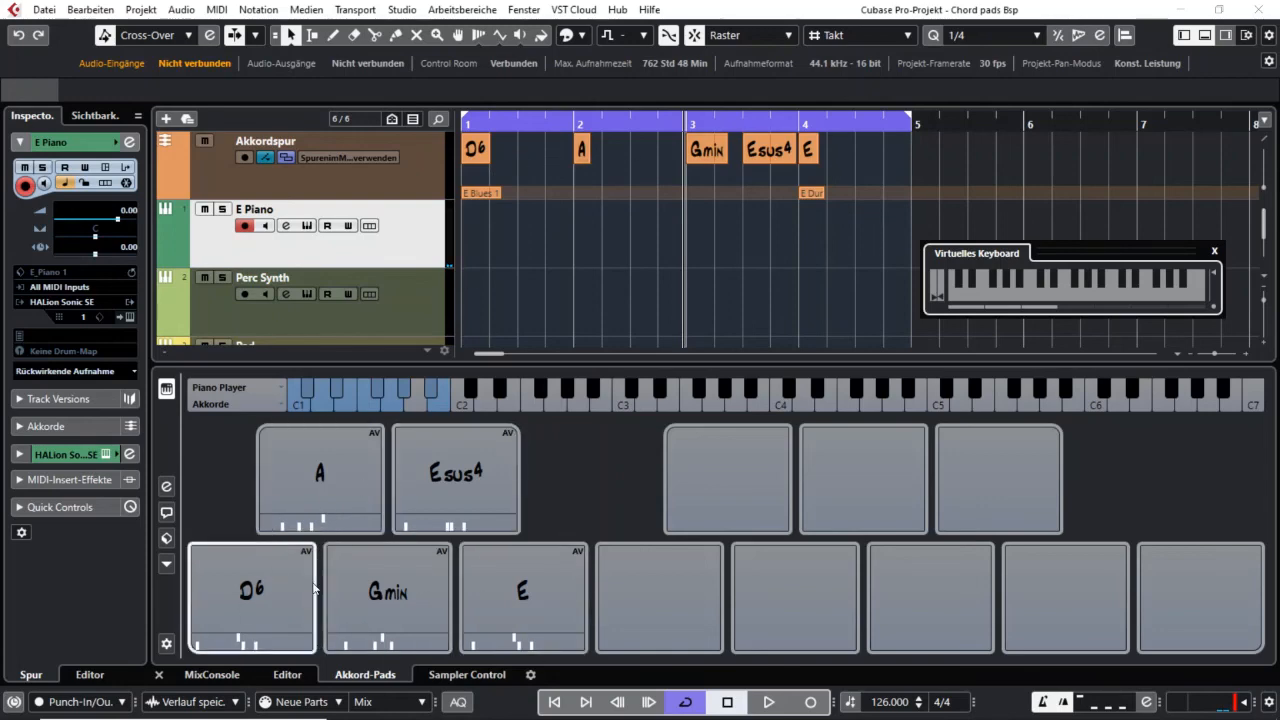
Step: Rearrange the pads so Esus4 sits on the lower-row pad beside E and A on the first upper-row pad
{"action": "mouse_move", "coordinate": [312, 592]}
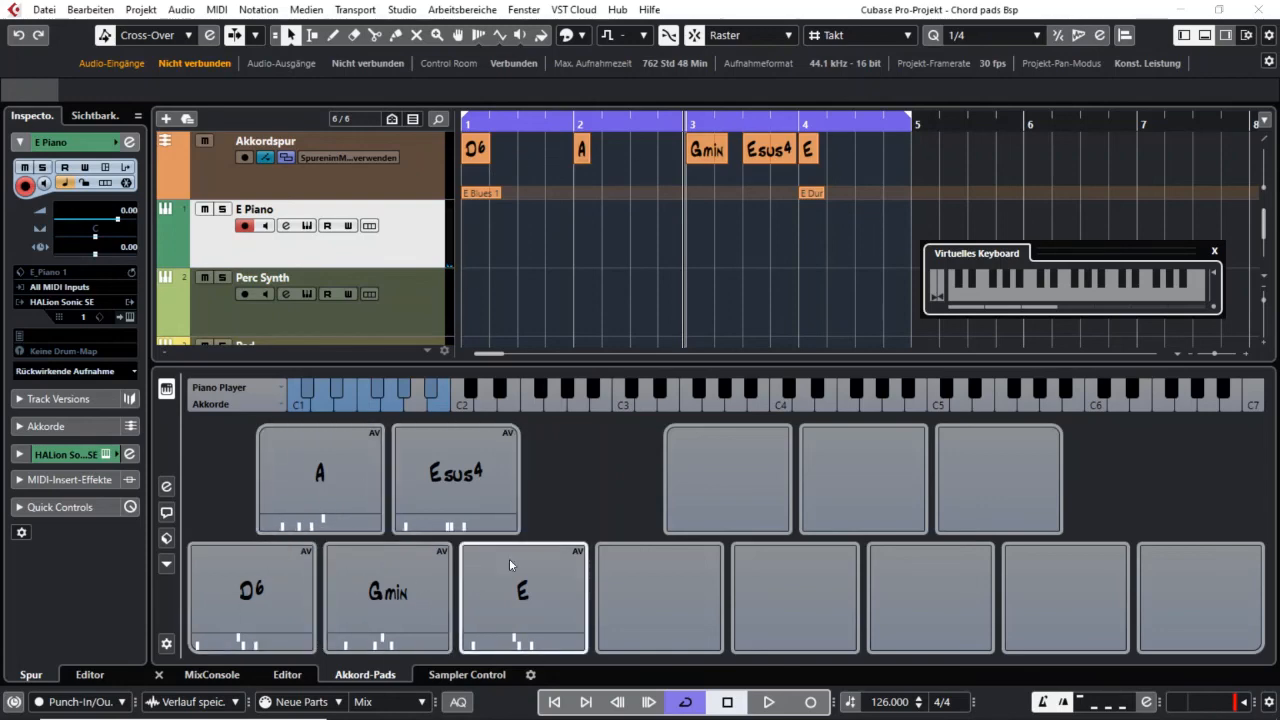
{"action": "left_click_drag", "start_coordinate": [270, 500], "coordinate": [695, 596]}
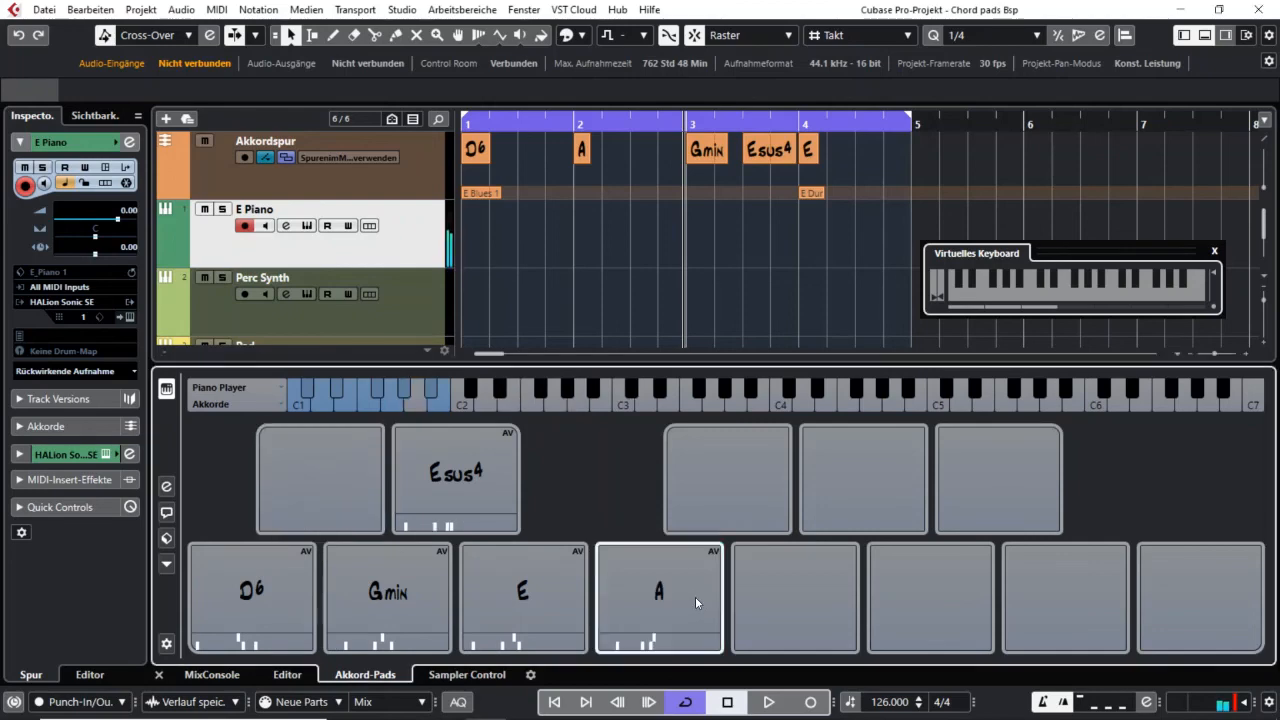
{"action": "left_click", "coordinate": [468, 486]}
{"action": "left_click_drag", "start_coordinate": [676, 655], "coordinate": [670, 631]}
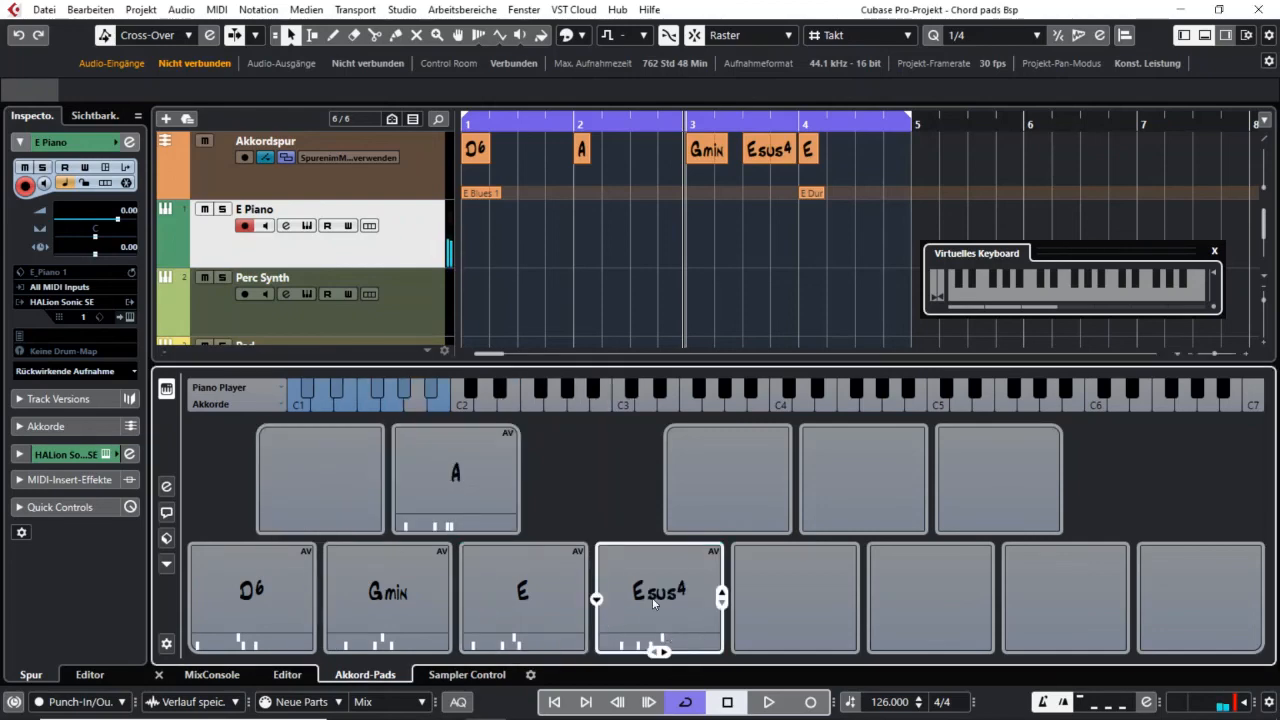
{"action": "left_click_drag", "start_coordinate": [474, 482], "coordinate": [300, 482]}
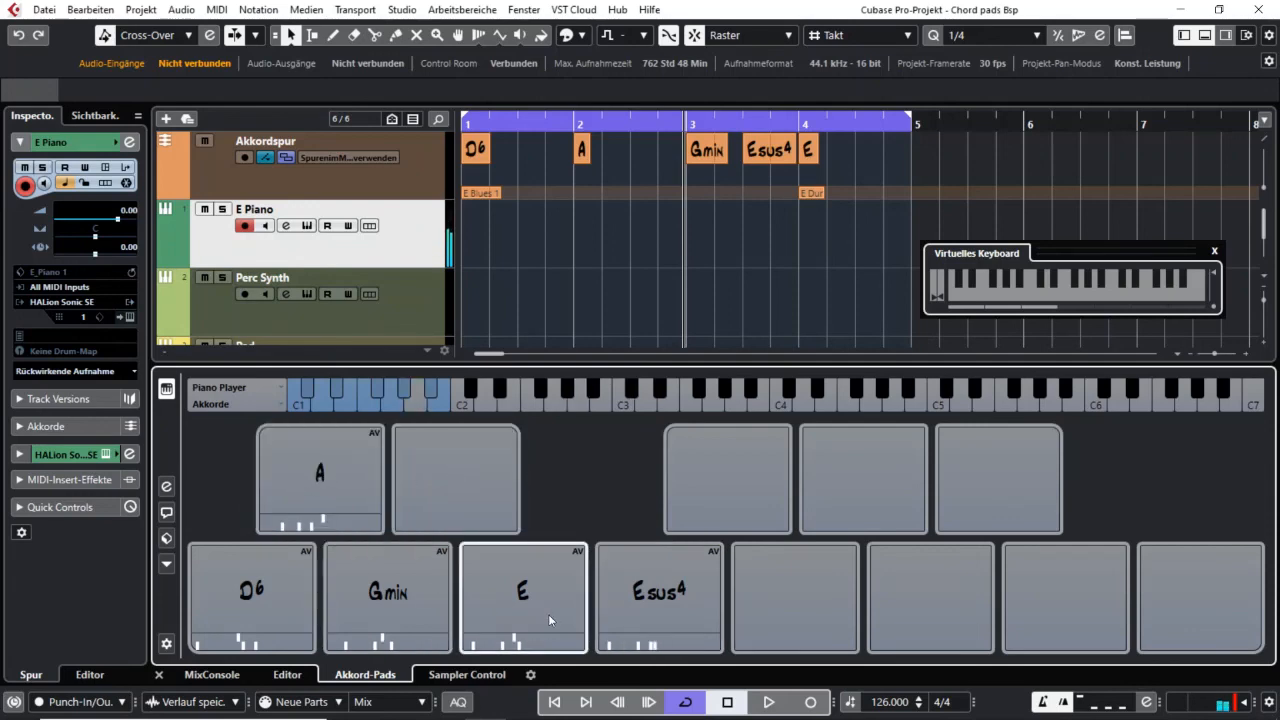
Step: Audition the rearranged E, Esus4, A and D6 pads
{"action": "left_click", "coordinate": [540, 605]}
{"action": "left_click", "coordinate": [659, 595]}
{"action": "left_click", "coordinate": [659, 595]}
{"action": "left_click", "coordinate": [500, 582]}
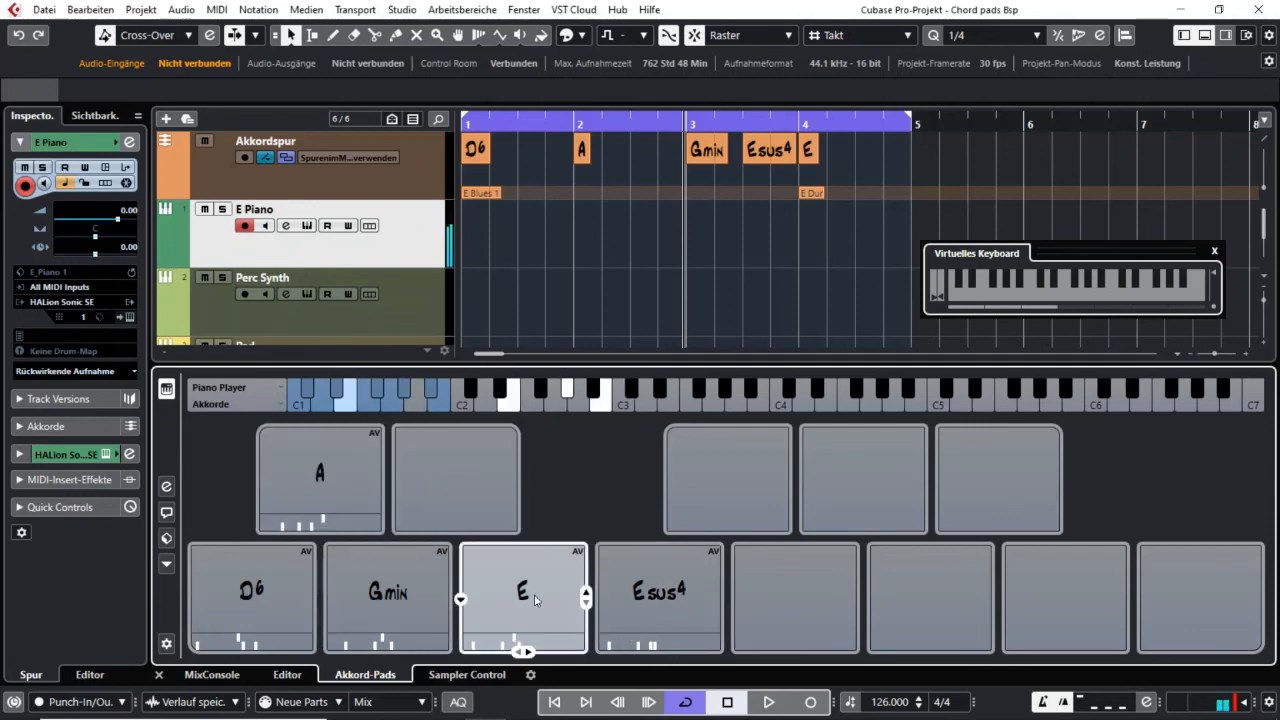
{"action": "left_click", "coordinate": [339, 488]}
{"action": "left_click", "coordinate": [266, 599]}
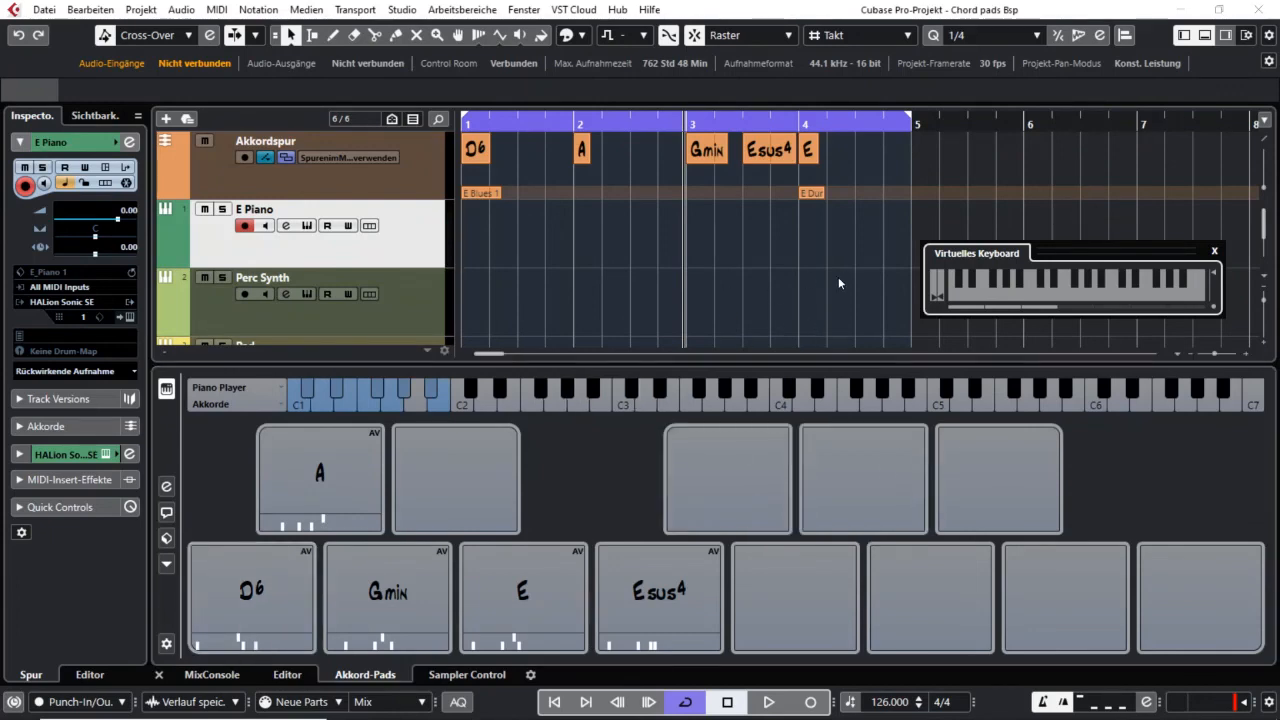
Step: Mute the chord track and record a four-bar pattern of the Gmin, E and D6 pads on the E Piano track
{"action": "left_click", "coordinate": [204, 141]}
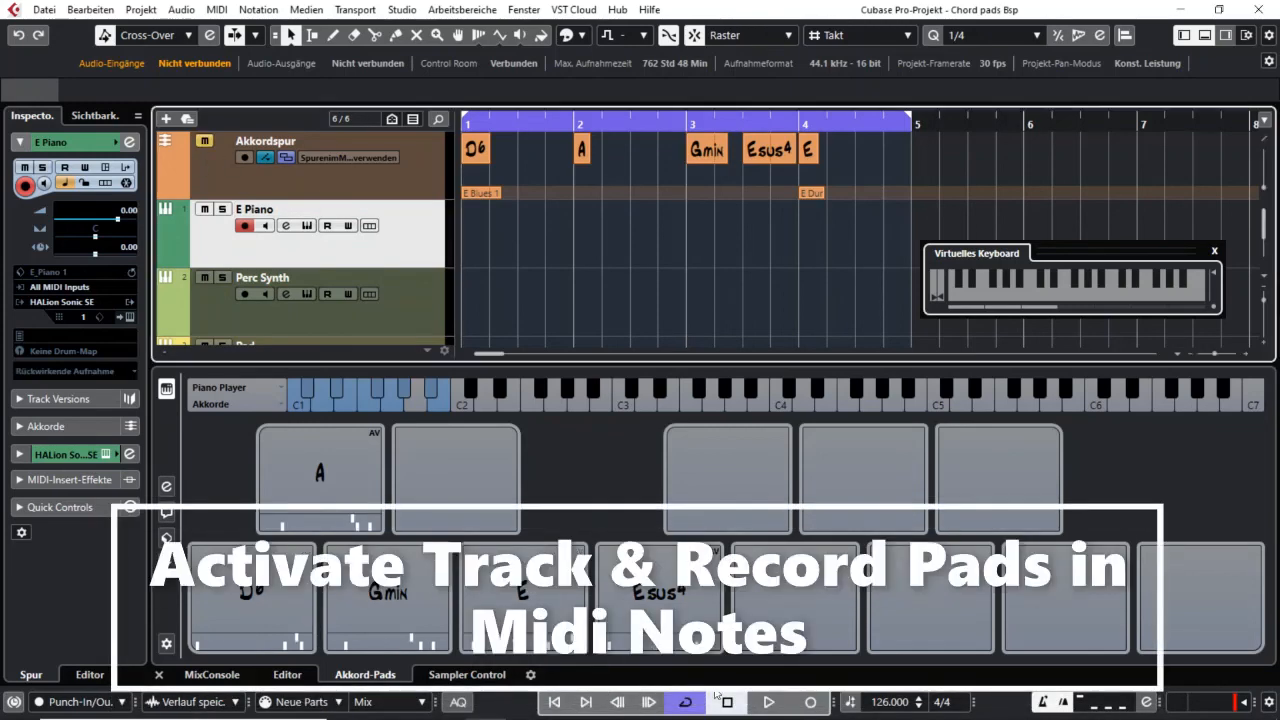
{"action": "left_click", "coordinate": [810, 703]}
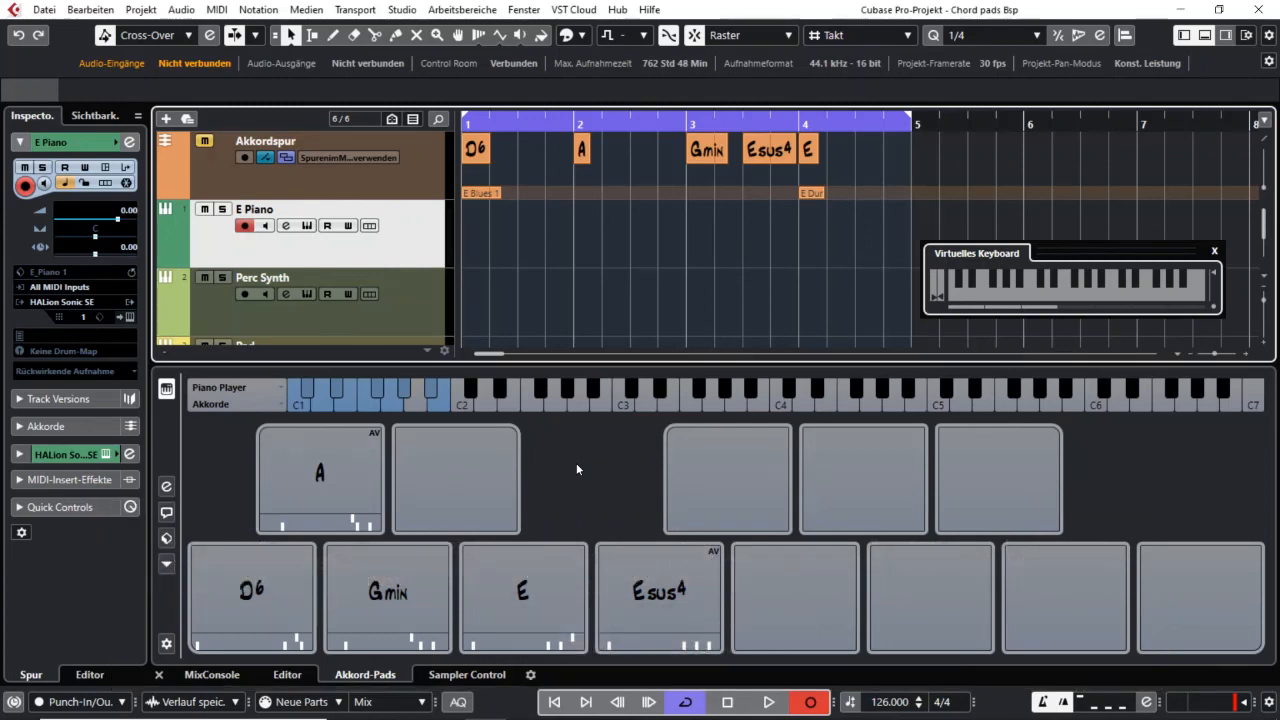
{"action": "key", "text": "w"}
{"action": "key", "text": "w"}
{"action": "key", "text": "e"}
{"action": "key", "text": "q"}
{"action": "key", "text": "q"}
{"action": "key", "text": "q"}
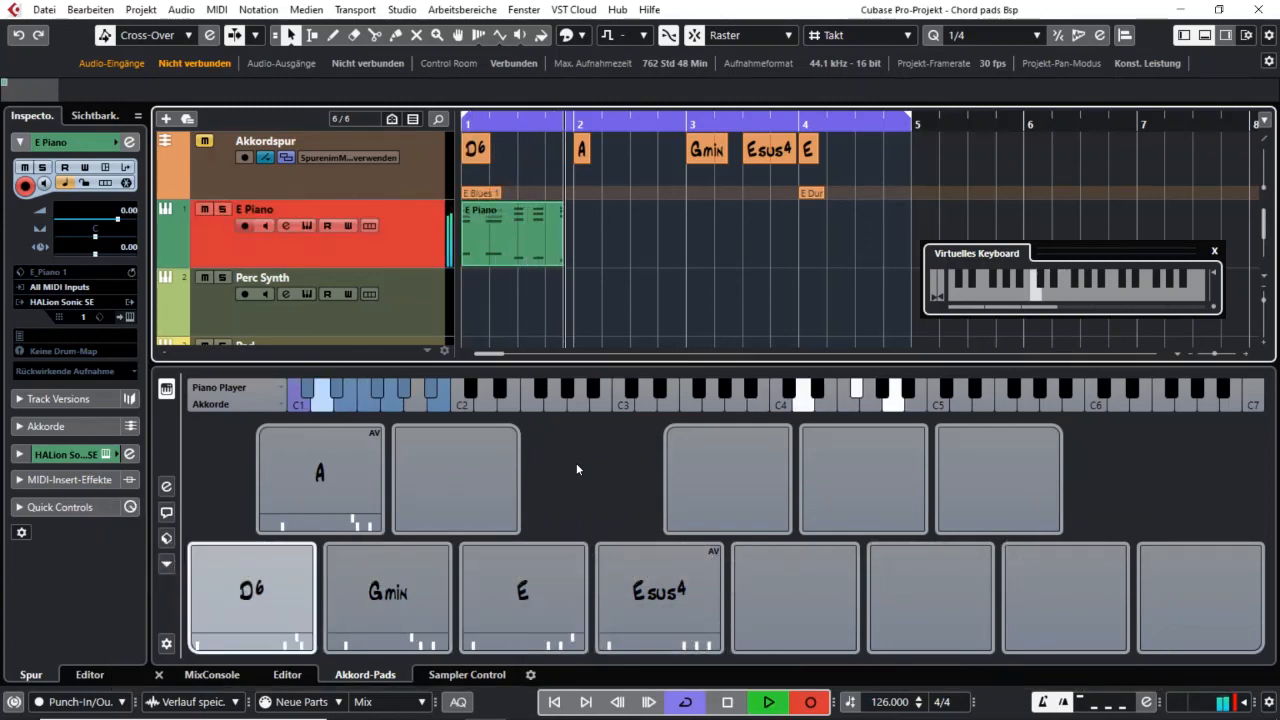
{"action": "key", "text": "e"}
{"action": "key", "text": "e"}
{"action": "key", "text": "w"}
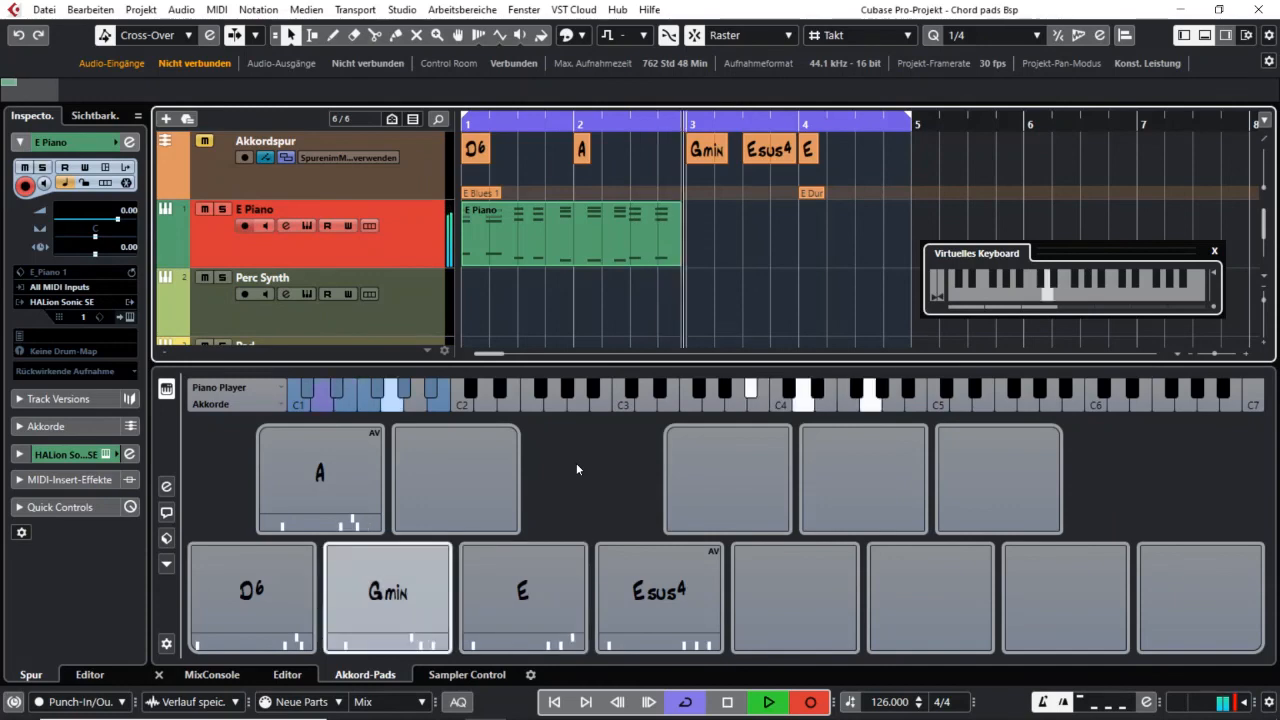
{"action": "key", "text": "w"}
{"action": "key", "text": "e"}
{"action": "key", "text": "q"}
{"action": "key", "text": "q"}
{"action": "key", "text": "q"}
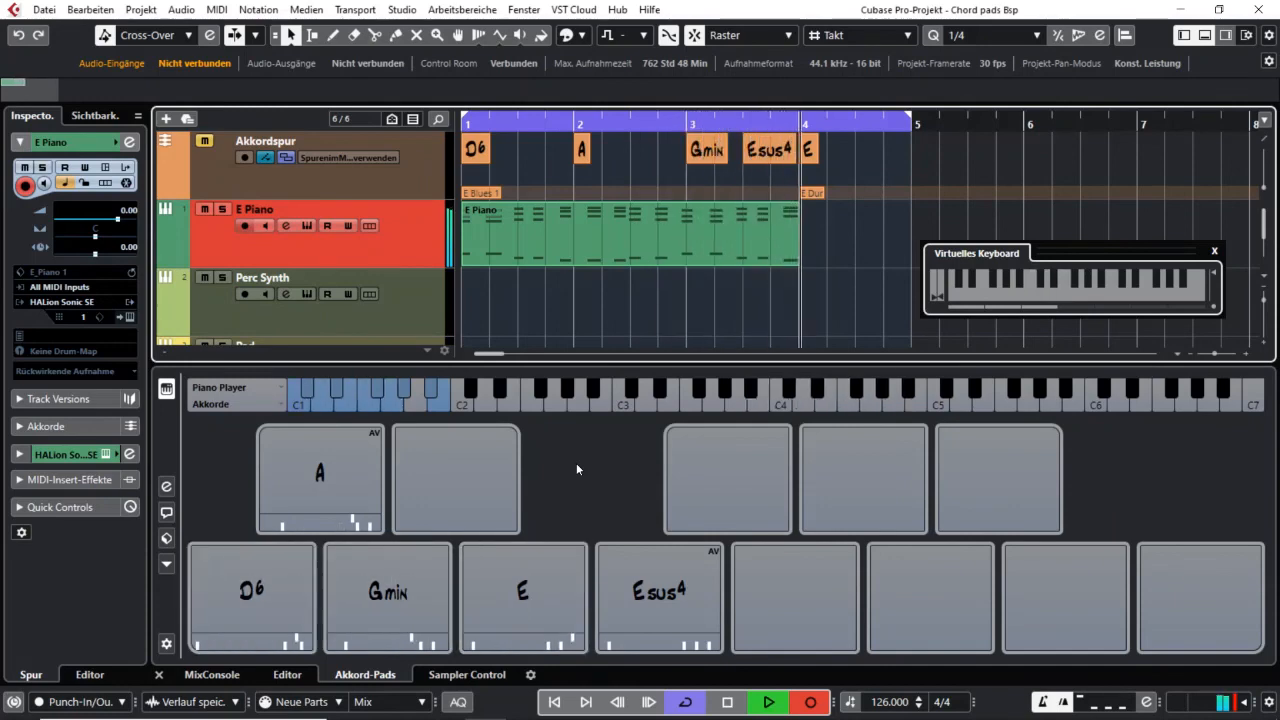
{"action": "key", "text": "e"}
{"action": "key", "text": "e"}
{"action": "key", "text": "space"}
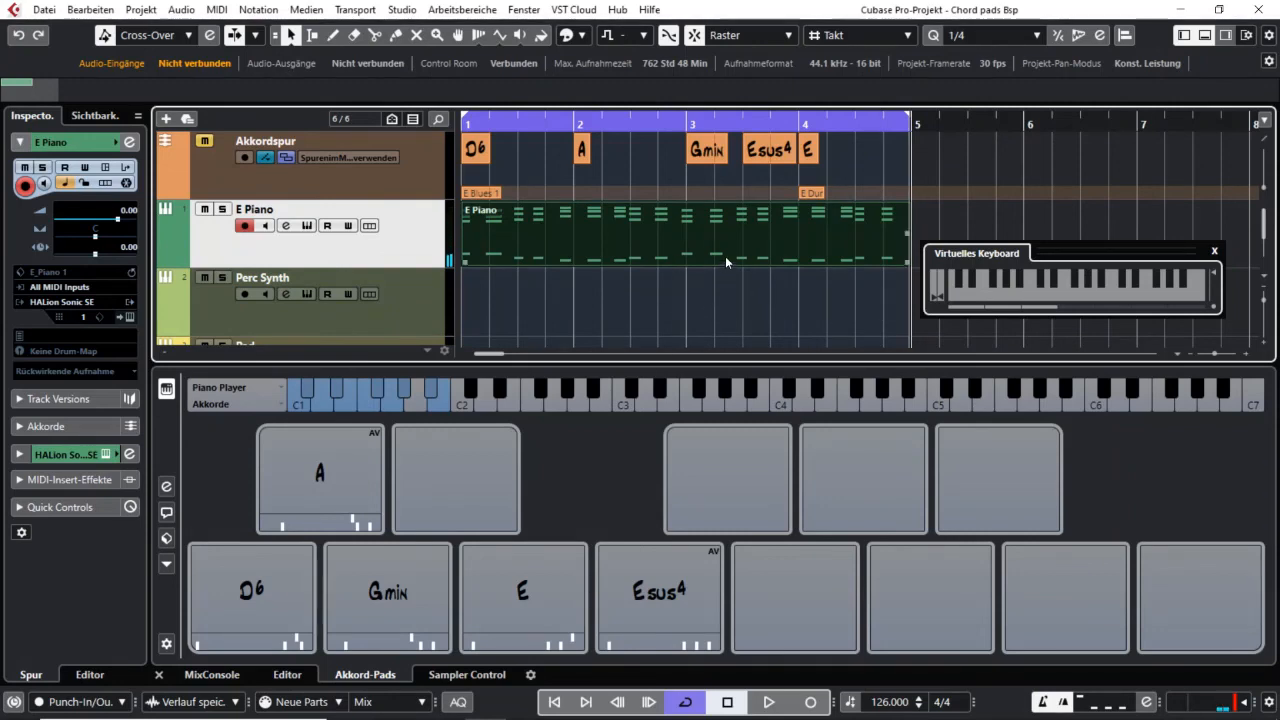
Step: Examine the recorded E Piano part's MIDI notes in the Key Editor and close the editor
{"action": "double_click", "coordinate": [695, 232]}
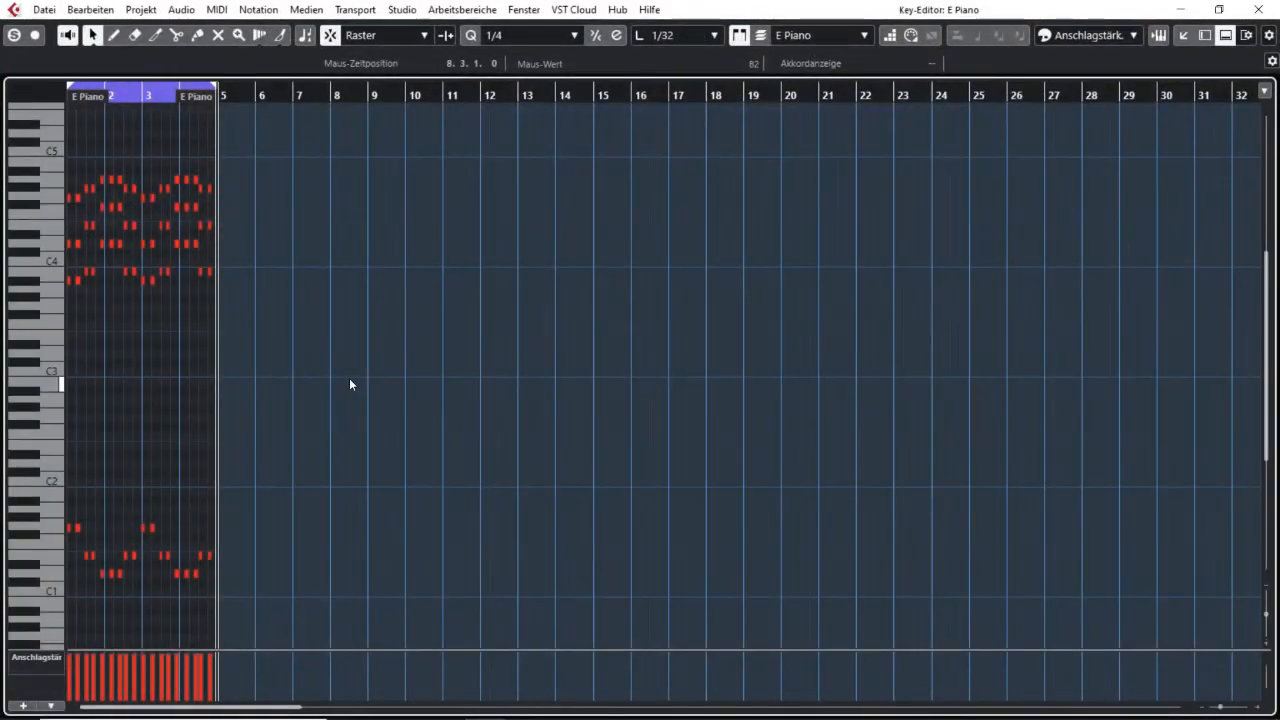
{"action": "left_click", "coordinate": [1260, 12]}
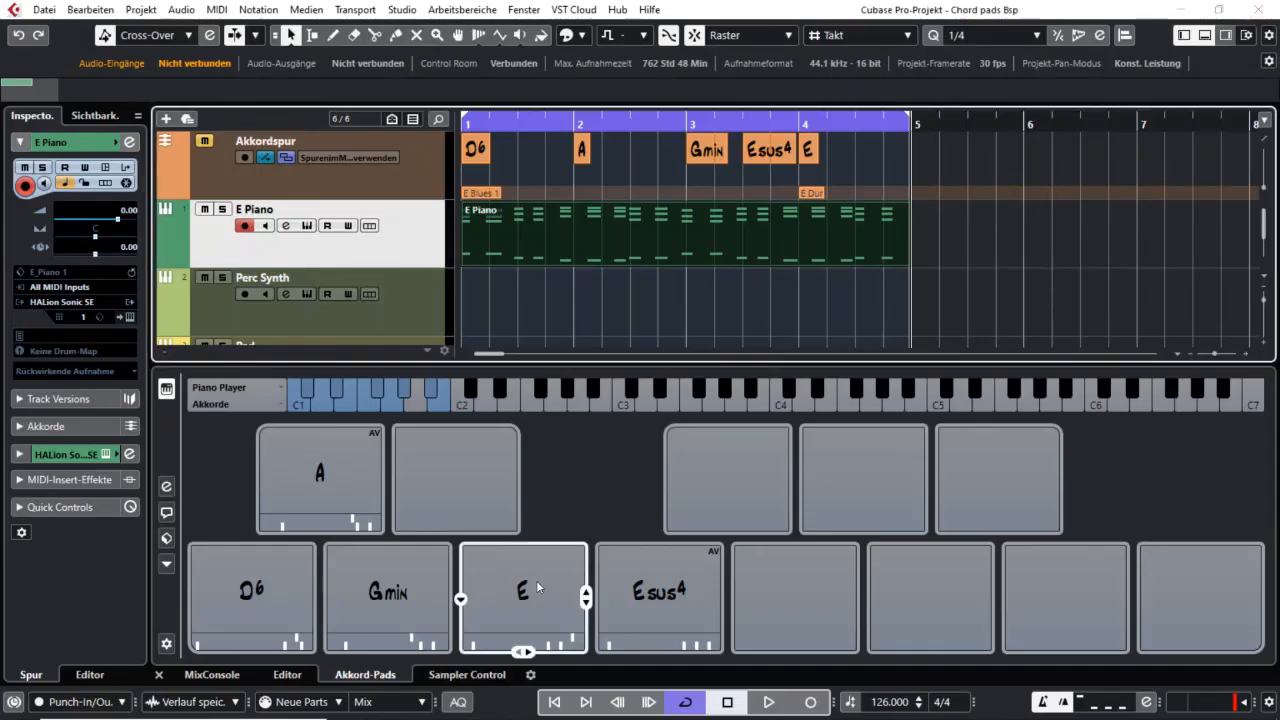